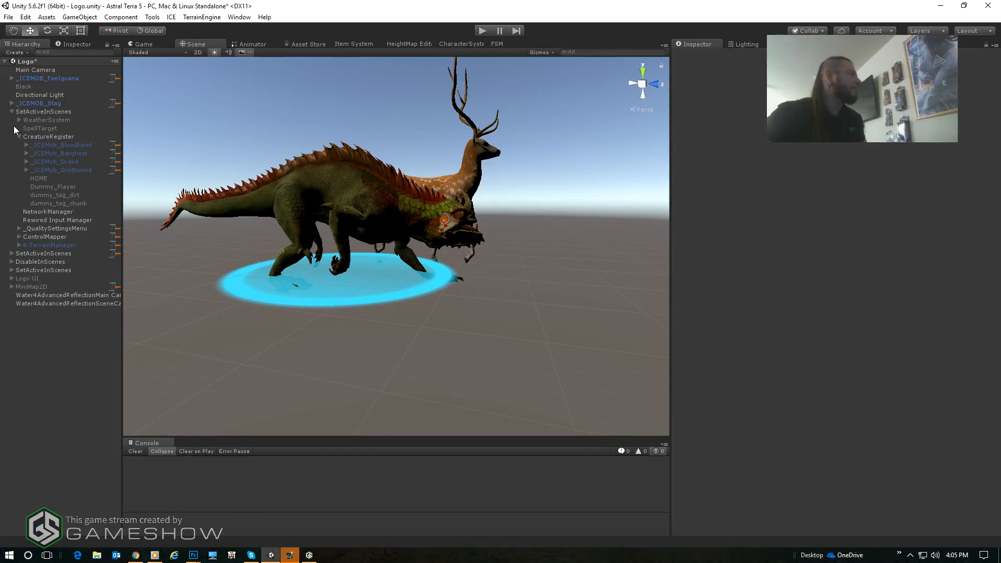
# - Inspect the components of CreatureRegister and _ICEMOB_Stag, and select _ICEMOB_FaeIguana to review its list of creature behaviours
pyautogui.click(50, 134)
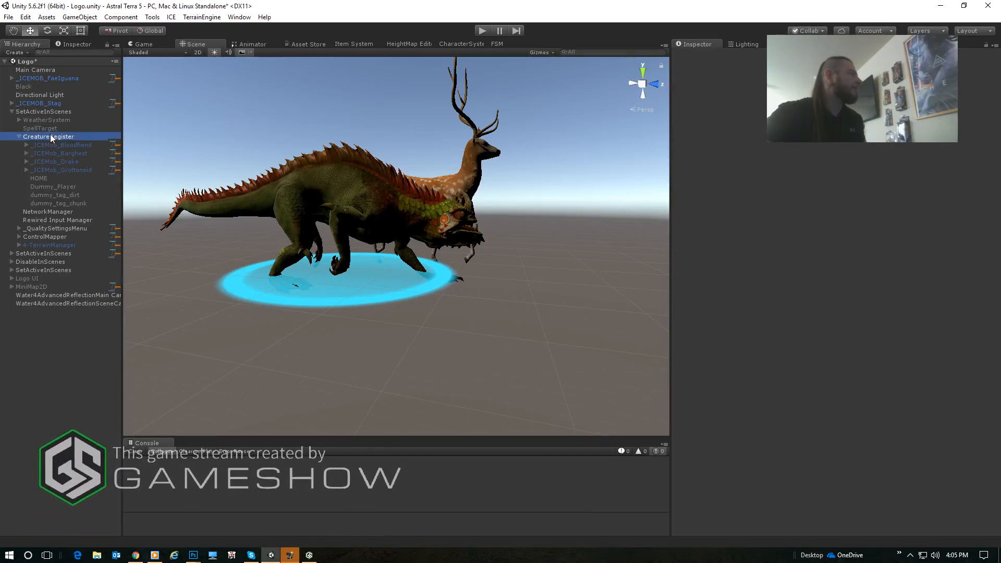
pyautogui.click(45, 101)
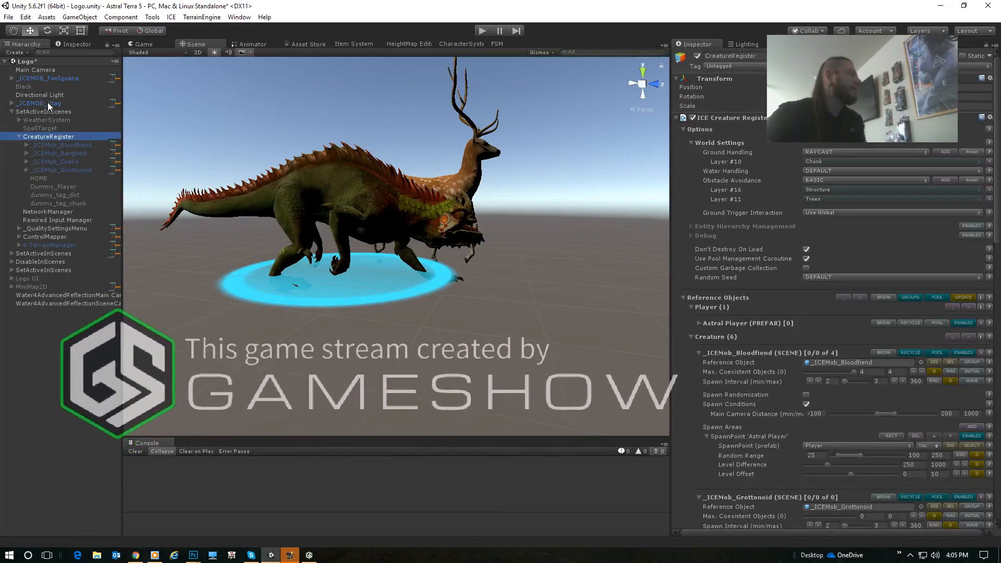
pyautogui.click(52, 79)
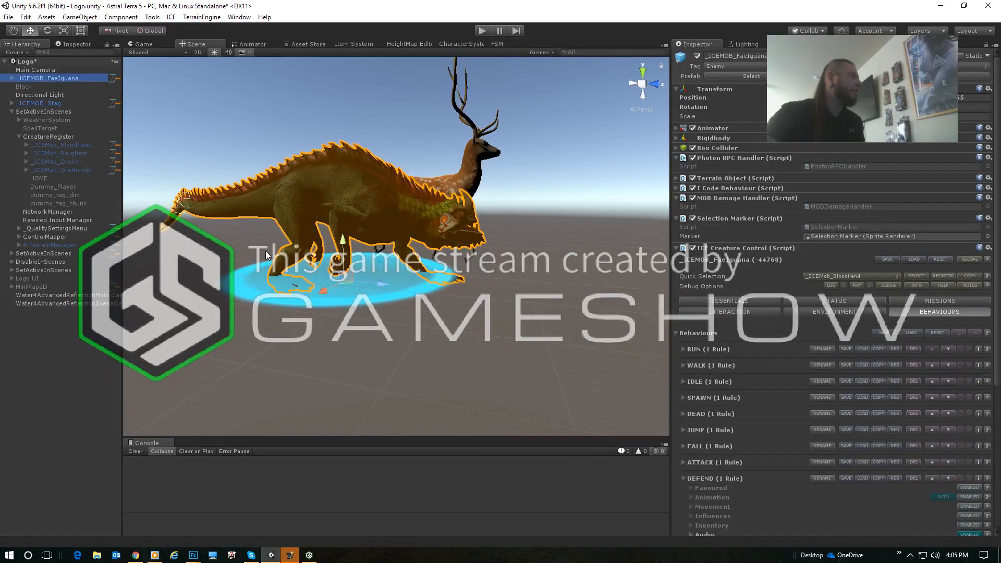
pyautogui.click(24, 104)
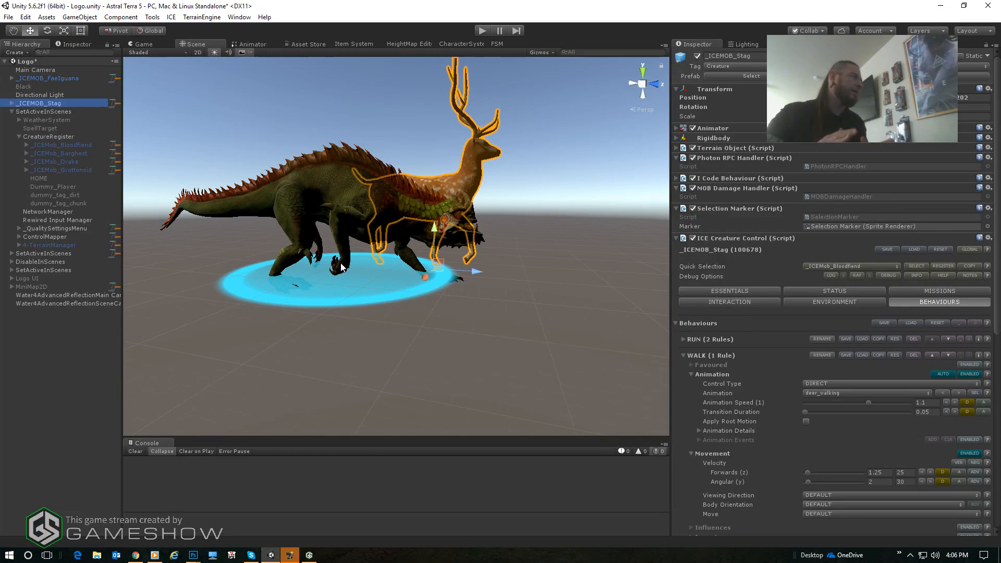
pyautogui.click(78, 78)
pyautogui.moveTo(672, 282); pyautogui.dragTo(606, 276)
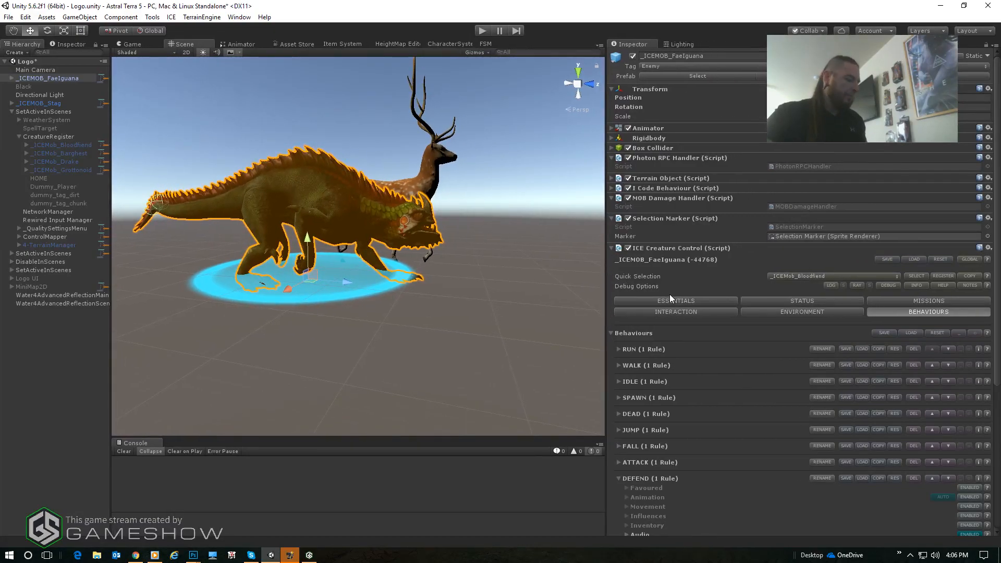
pyautogui.scroll(-3, 702, 321)
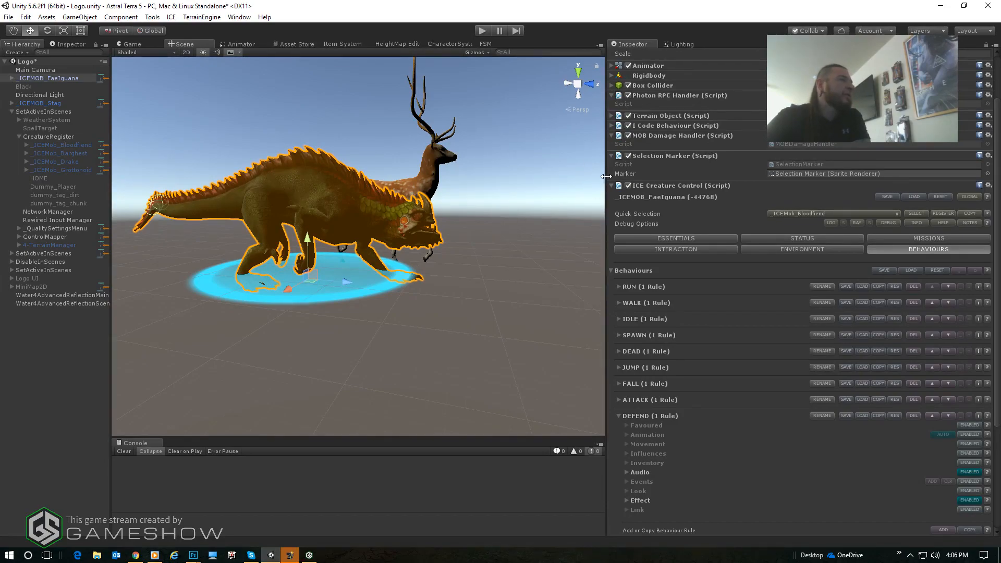
pyautogui.moveTo(606, 176); pyautogui.dragTo(645, 181)
# - Examine the FaeIguana model up close from the front and review the LizardDissolve material settings of its tac_kelo mesh
pyautogui.moveTo(261, 146); pyautogui.dragTo(282, 166, button='middle')
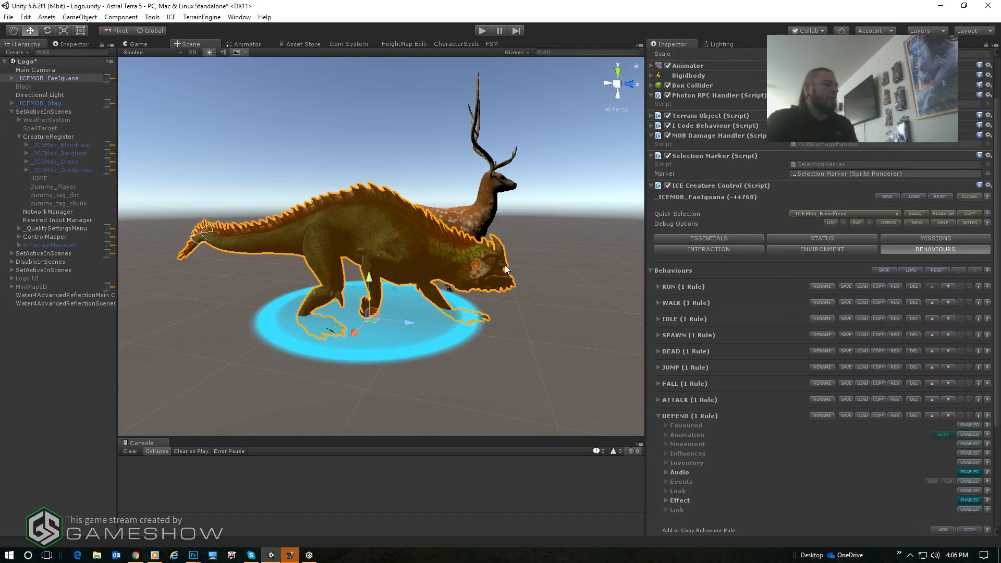
pyautogui.keyDown('alt'); pyautogui.moveTo(476, 227); pyautogui.dragTo(416, 214); pyautogui.keyUp('alt')
pyautogui.scroll(3, 389, 253)
pyautogui.keyDown('alt'); pyautogui.moveTo(503, 234); pyautogui.dragTo(467, 234); pyautogui.keyUp('alt')
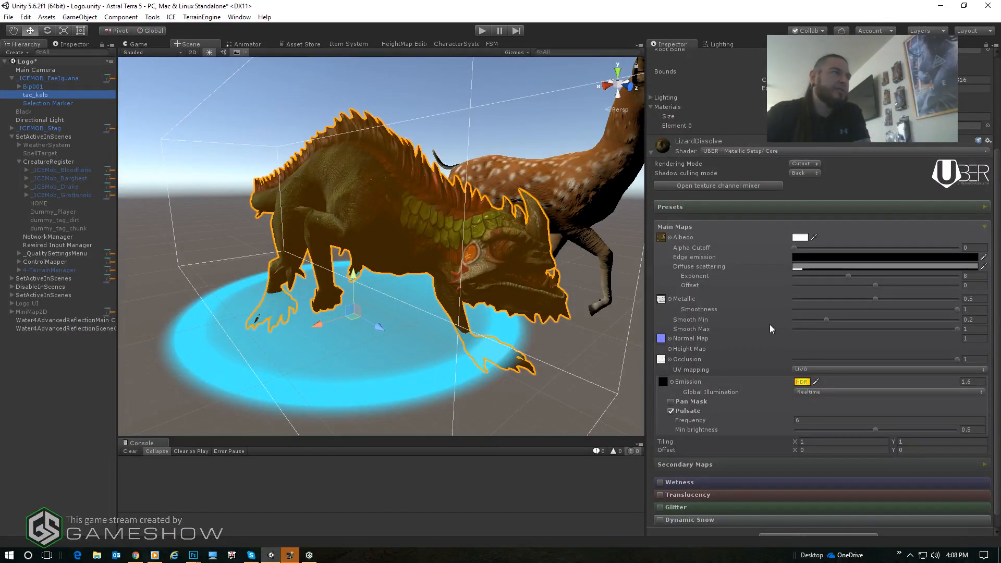
pyautogui.scroll(-1, 770, 324)
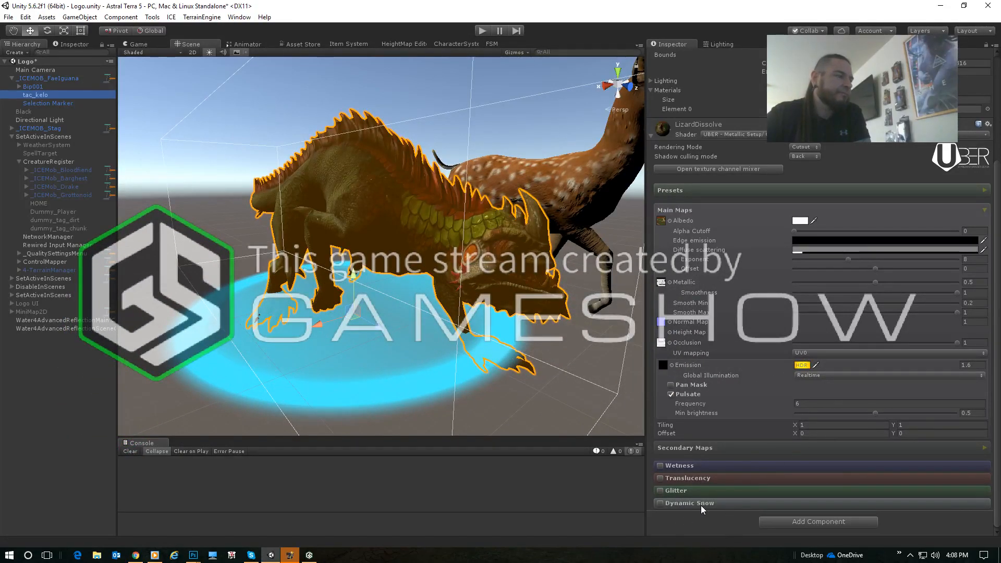
pyautogui.scroll(3, 812, 315)
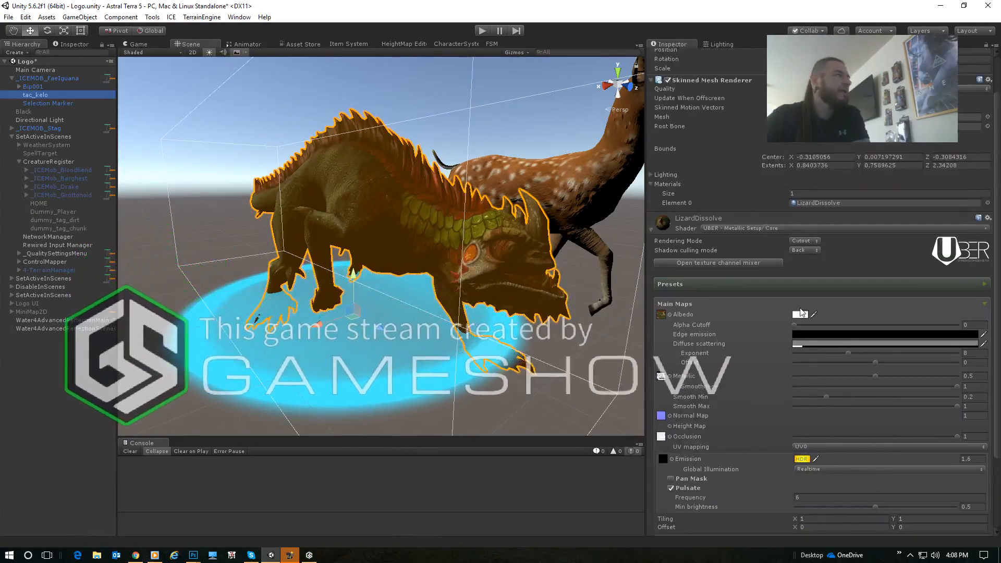
# - Reselect _ICEMOB_FaeIguana with its children collapsed and expand the Audio and Effect settings of its DEFEND behaviour for review
pyautogui.click(15, 79)
pyautogui.click(15, 79)
pyautogui.scroll(-4, 866, 352)
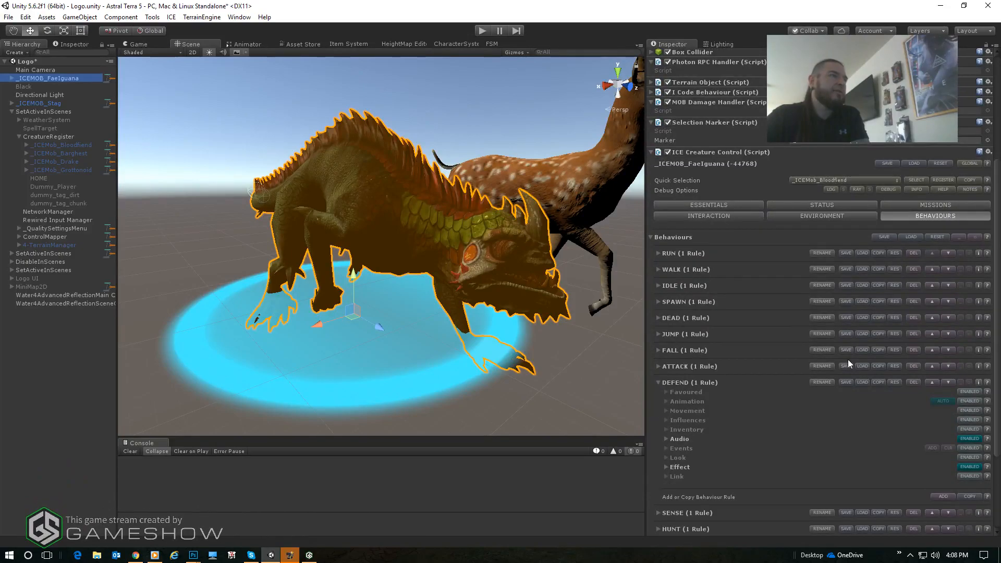
pyautogui.scroll(-3, 847, 358)
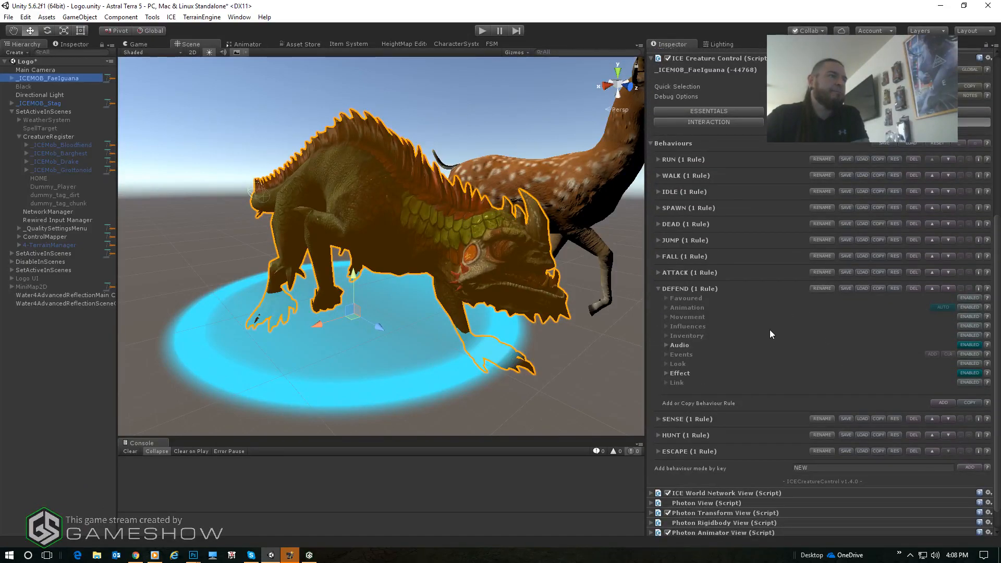
pyautogui.scroll(-1, 766, 334)
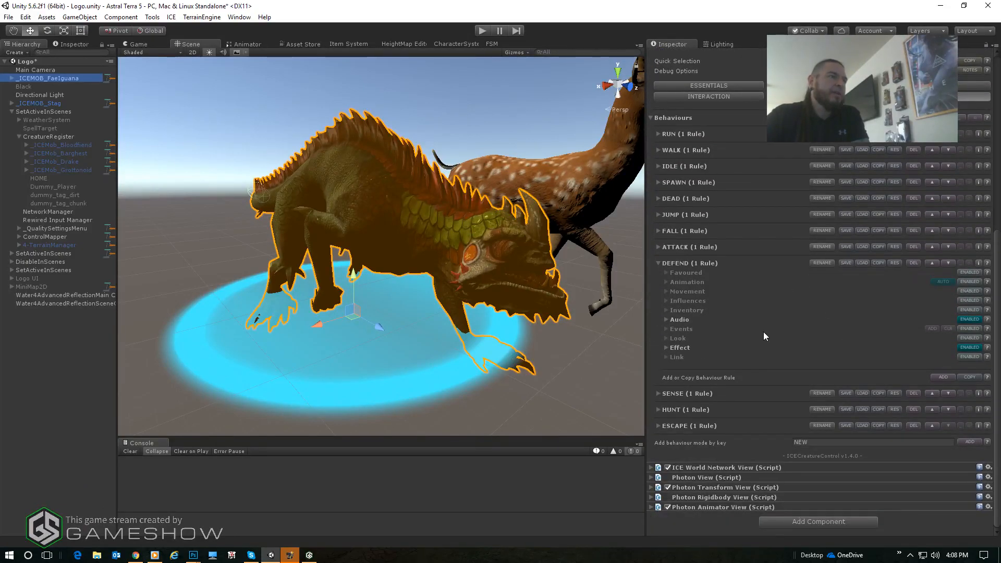
pyautogui.click(665, 319)
pyautogui.scroll(-2, 678, 443)
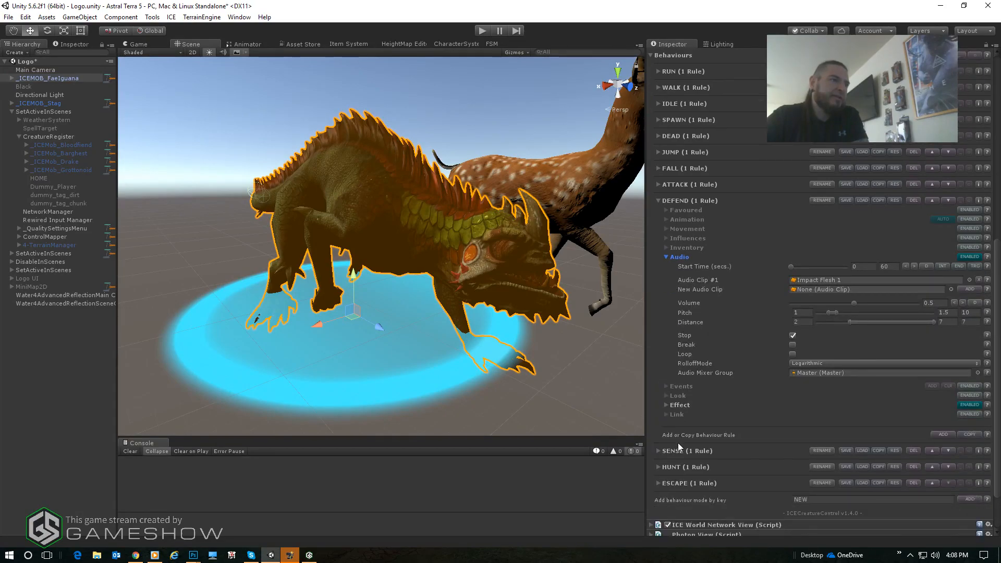
pyautogui.click(667, 404)
pyautogui.scroll(-3, 696, 313)
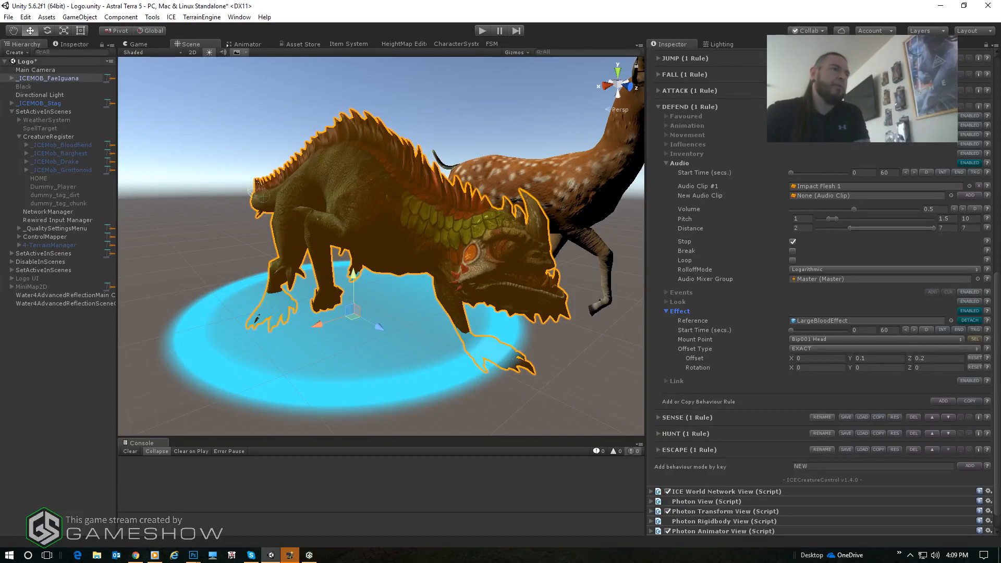
# - Check the DEFEND behaviour's effect reference, audio clip and audio mixer group, and collapse its Audio and Effect settings
pyautogui.click(805, 320)
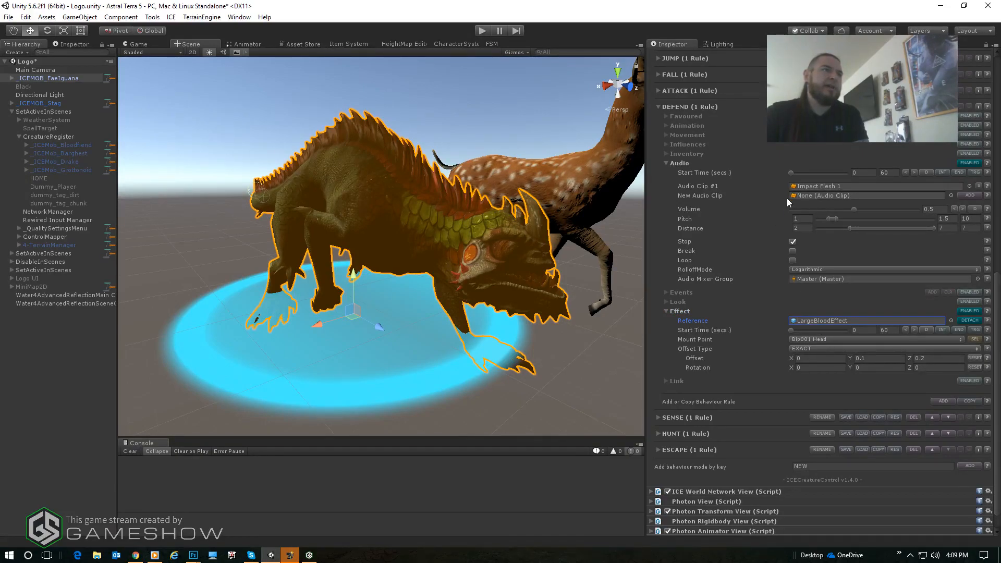
pyautogui.click(809, 186)
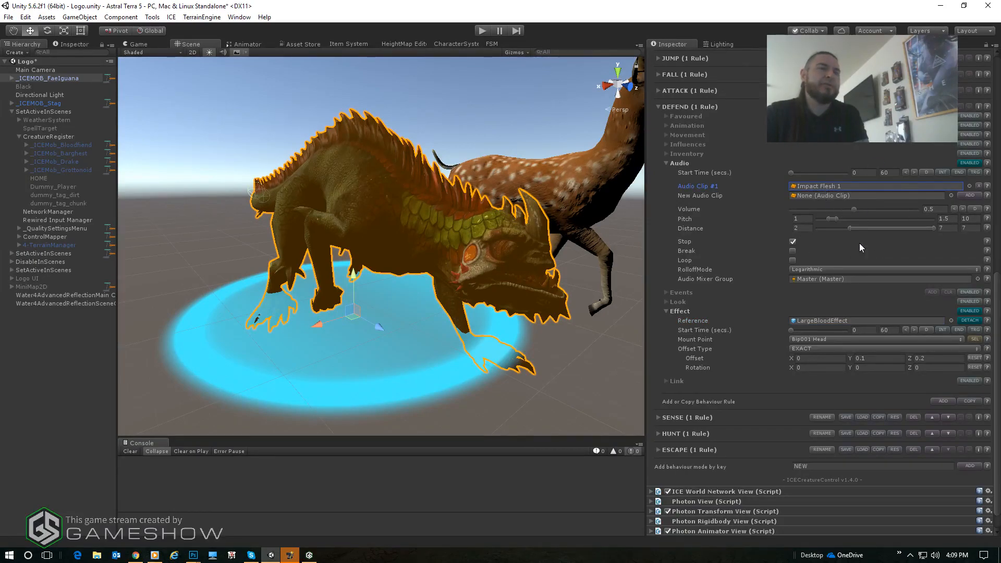
pyautogui.click(818, 279)
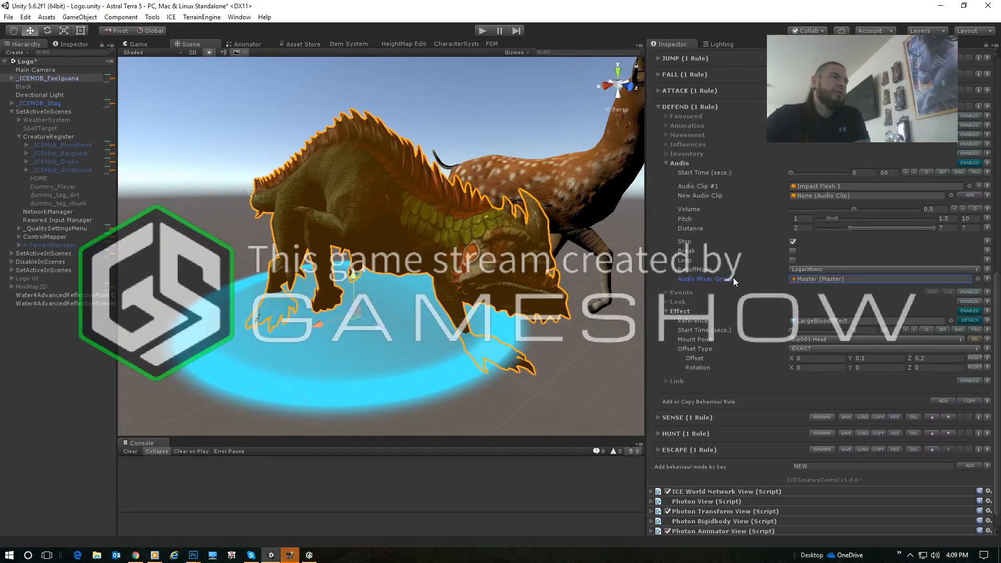
pyautogui.scroll(3, 733, 277)
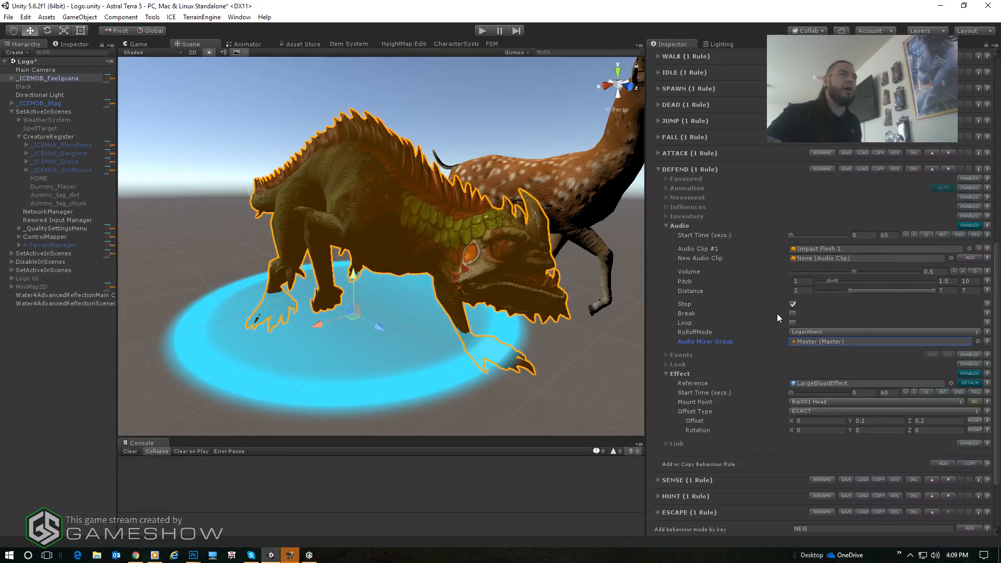
pyautogui.scroll(3, 782, 297)
pyautogui.click(664, 319)
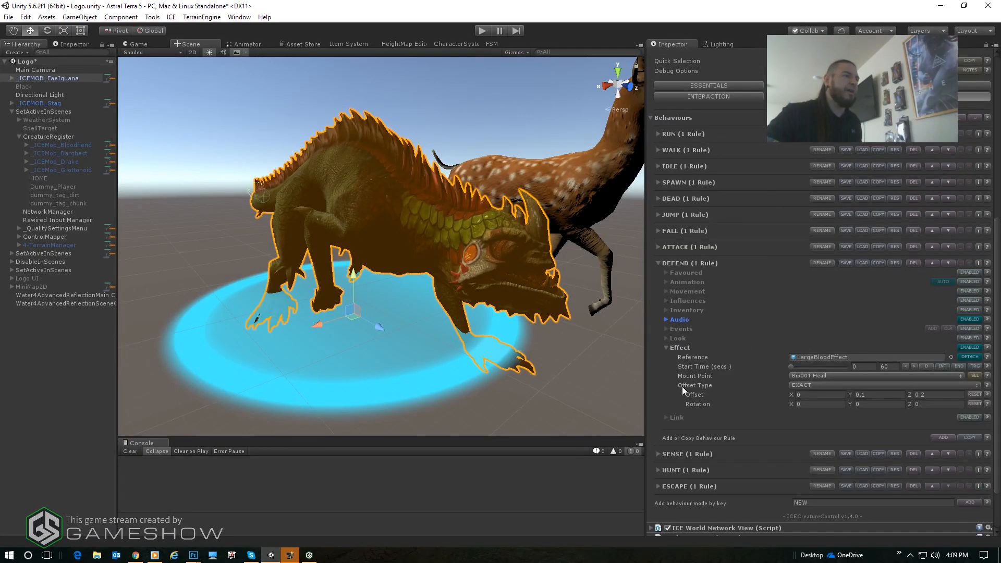
pyautogui.click(674, 347)
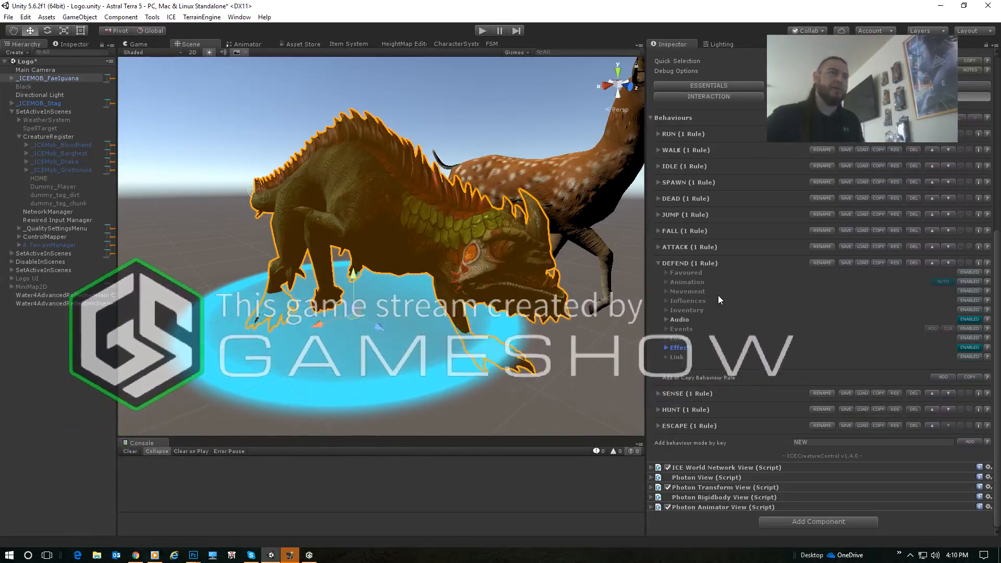
# - Add an interactor to the FaeIguana's Interaction settings, enable it and expand its Act #1 rule
pyautogui.click(729, 94)
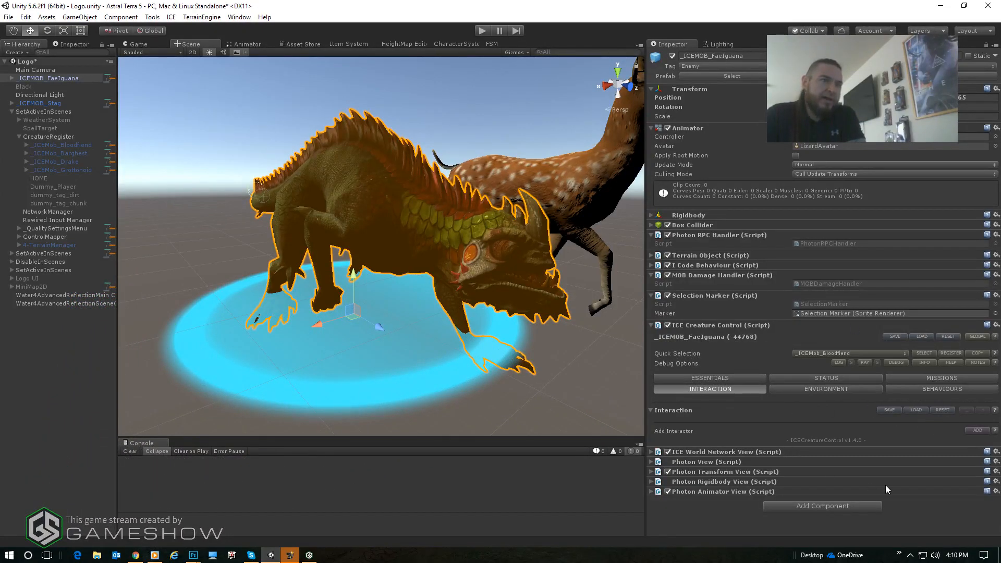
pyautogui.click(975, 430)
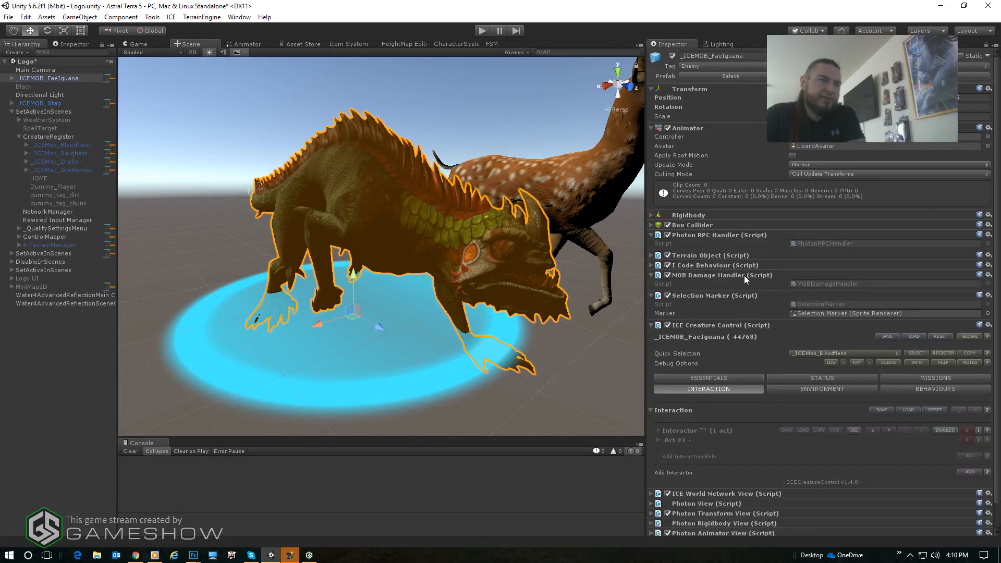
pyautogui.scroll(-4, 611, 341)
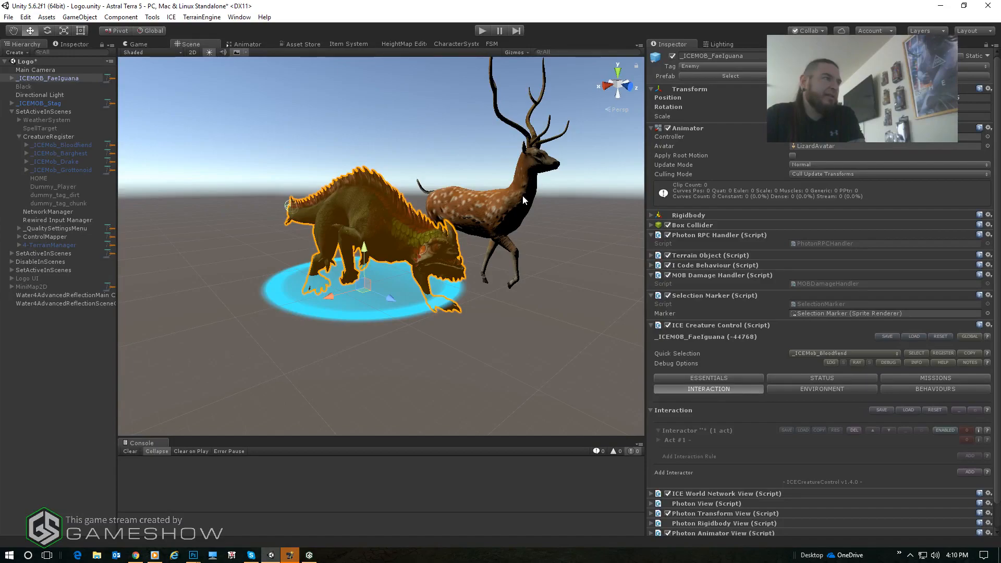
pyautogui.scroll(-2, 784, 337)
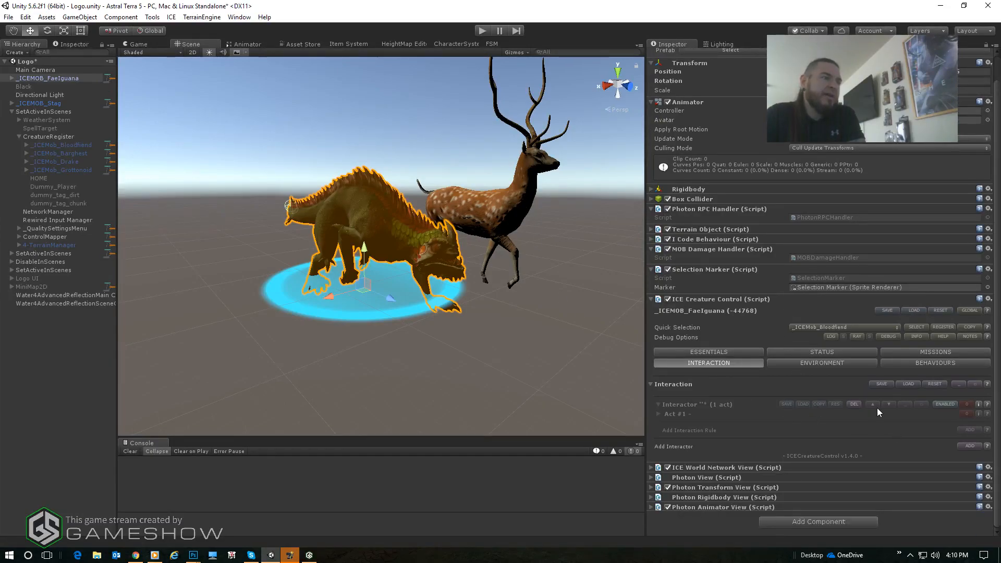
pyautogui.click(945, 405)
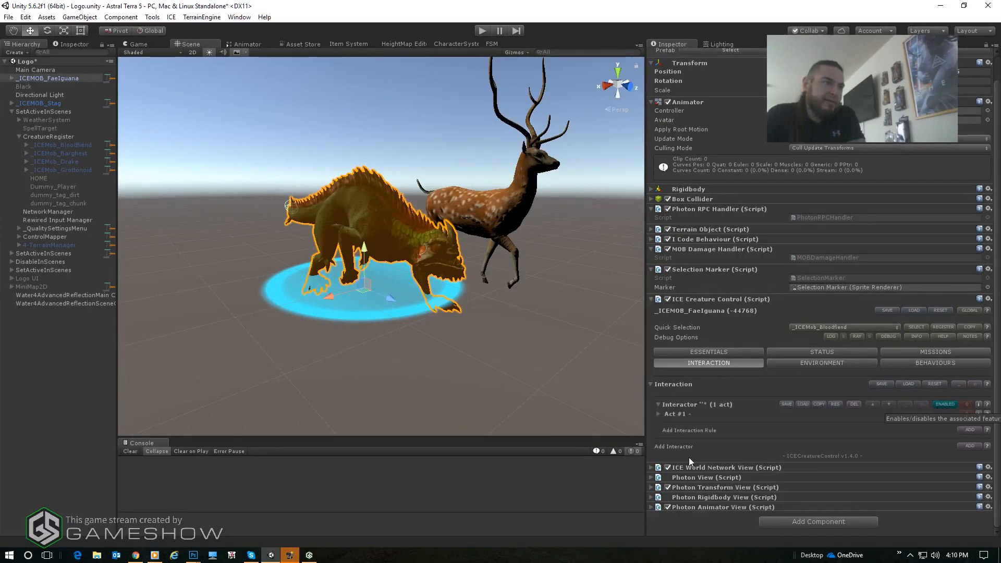
pyautogui.click(659, 414)
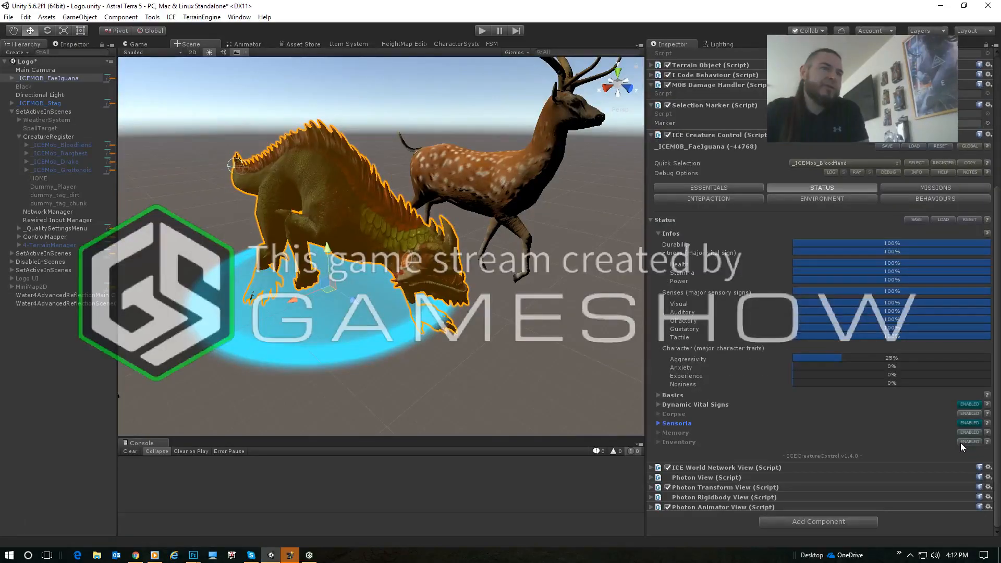
# - Enable Inventory in the FaeIguana's Status settings and set its number of slots to 2
pyautogui.click(960, 442)
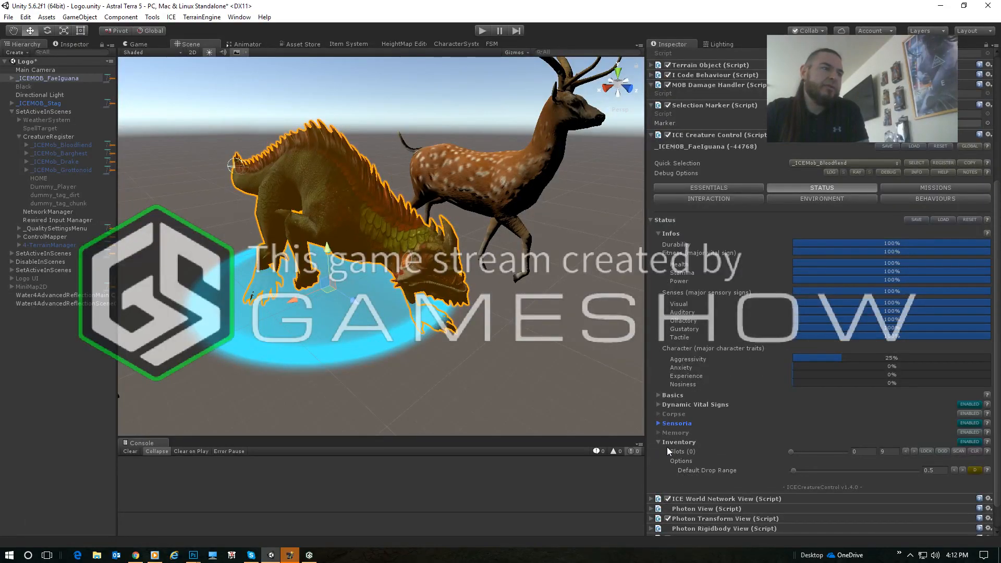
pyautogui.scroll(-2, 677, 437)
pyautogui.click(860, 420)
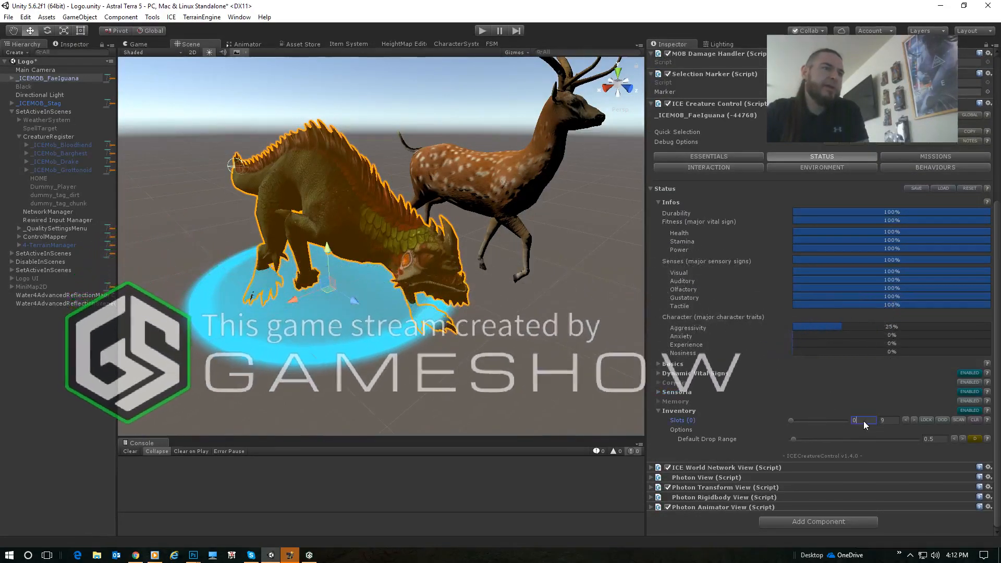
pyautogui.write('2')
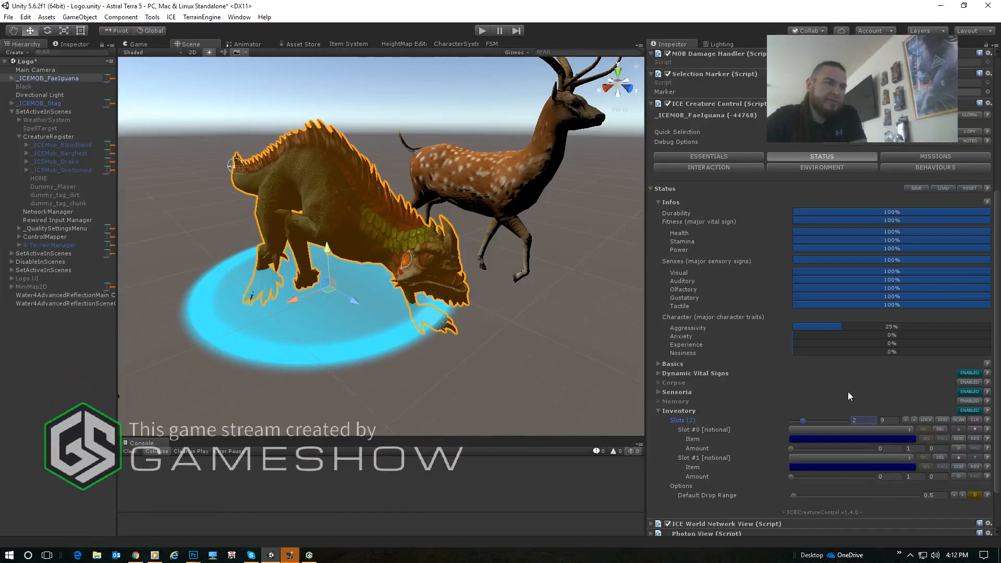
# - Assign XP_Animal_1 as the item of inventory slot #0 and Loot 1 as the item of slot #1
pyautogui.scroll(-3, 850, 393)
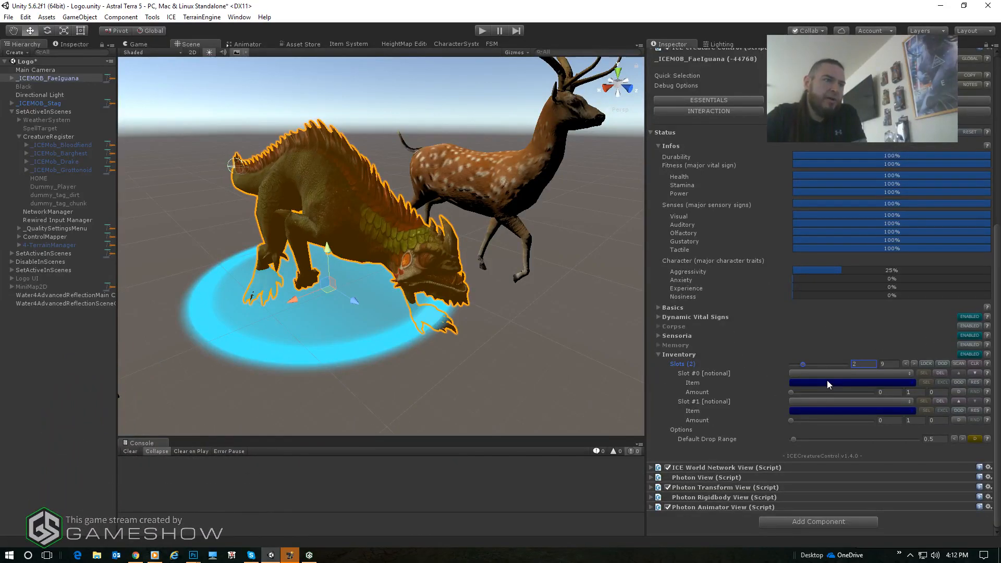
pyautogui.click(828, 383)
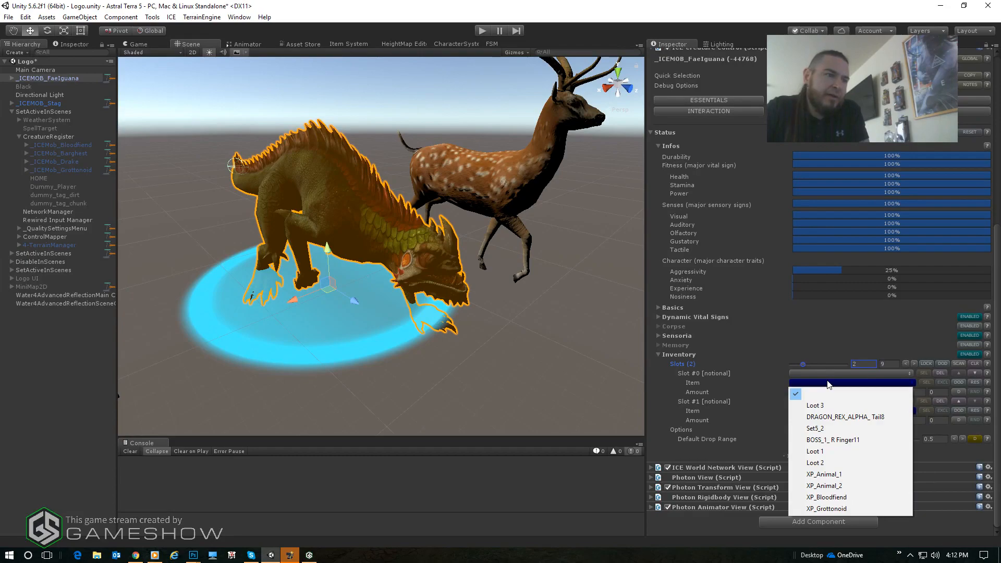
pyautogui.click(842, 473)
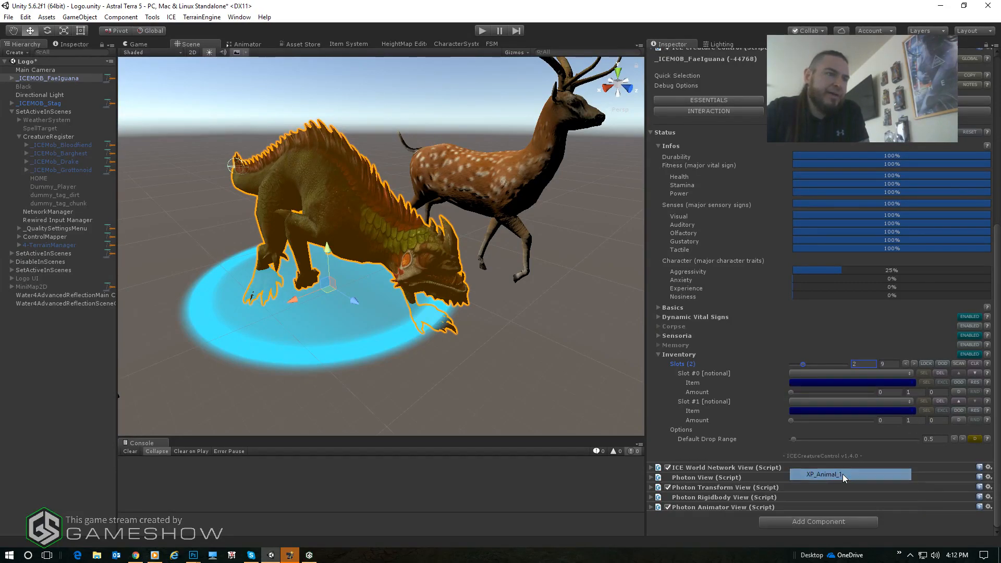
pyautogui.click(839, 410)
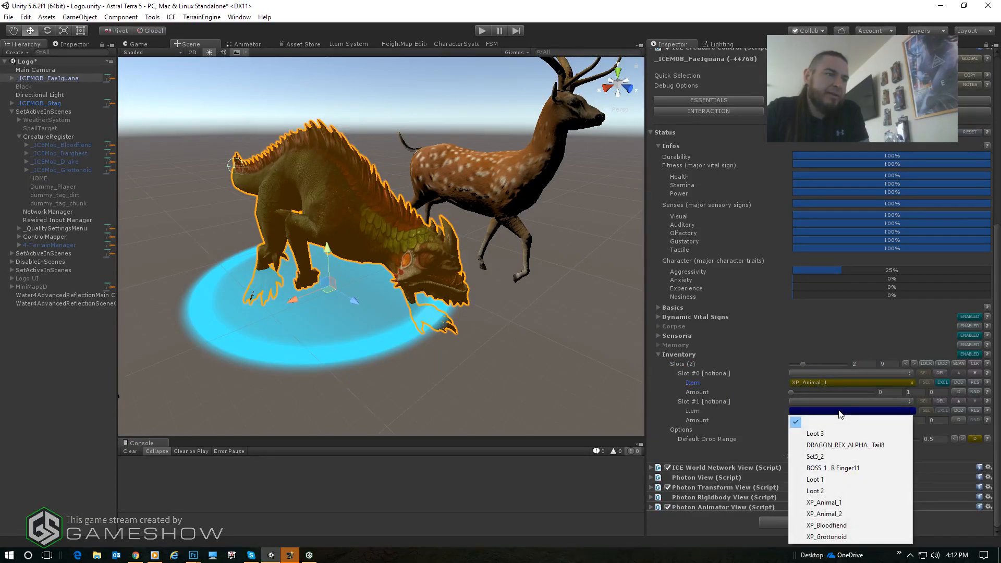
pyautogui.click(823, 479)
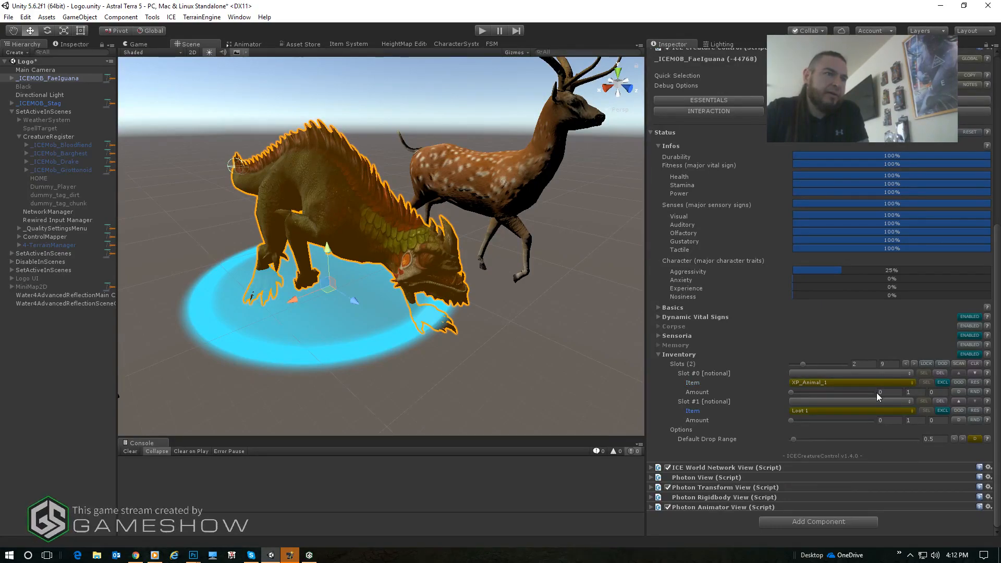
# - Enable DOD for both inventory items and set the Loot 1 slot's amount and drop range to 1
pyautogui.click(956, 383)
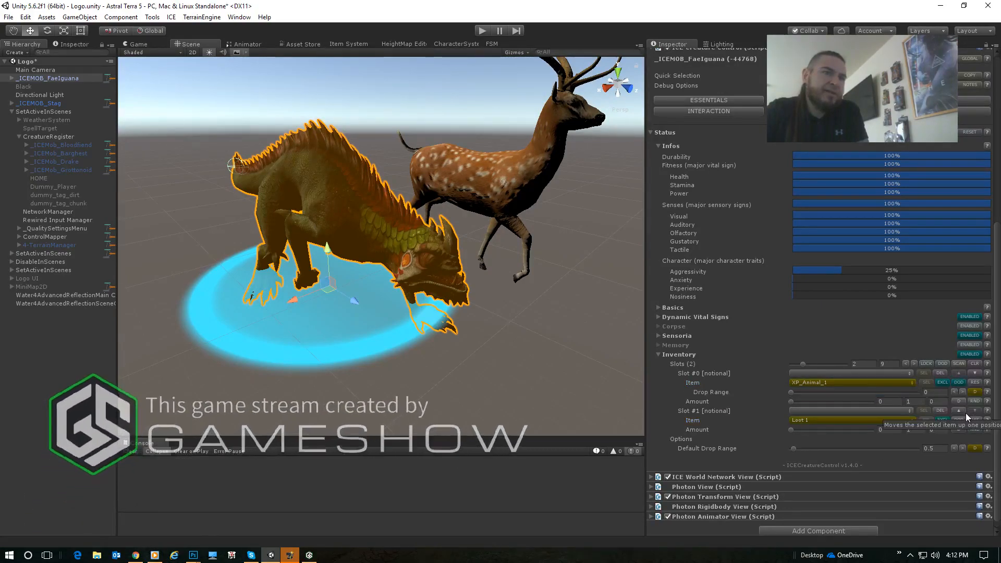
pyautogui.click(959, 419)
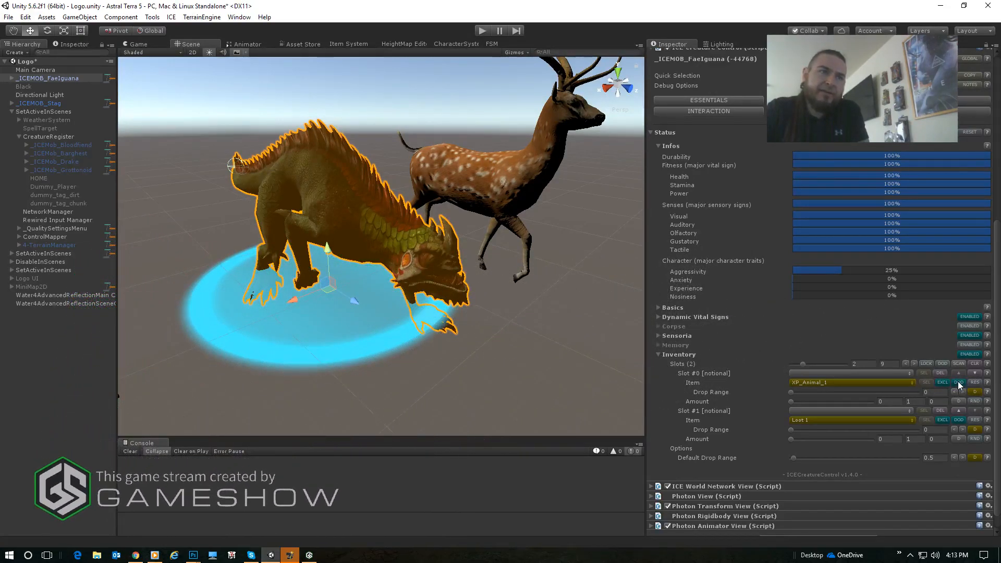
pyautogui.click(893, 440)
pyautogui.write('1')
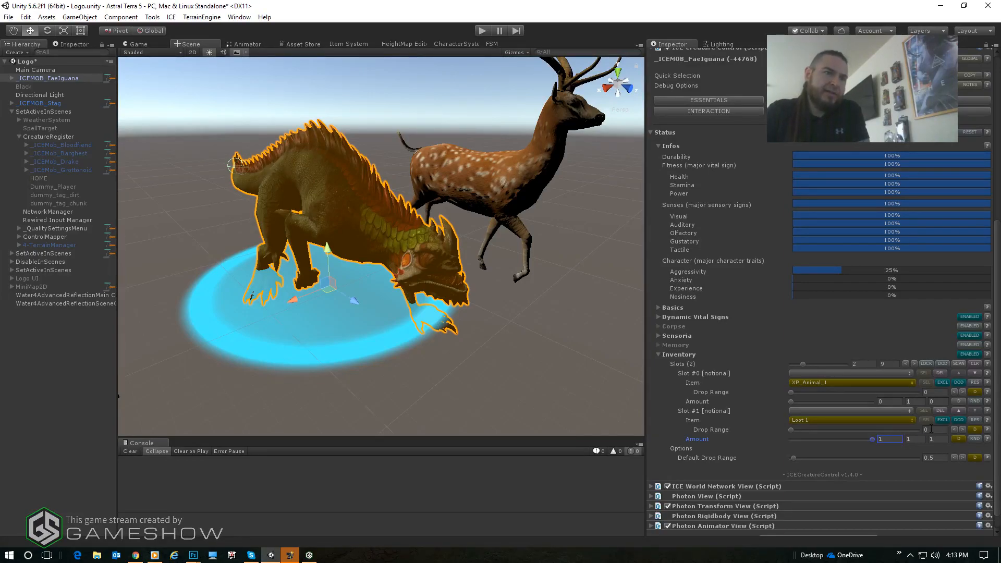
pyautogui.click(946, 431)
pyautogui.write('1')
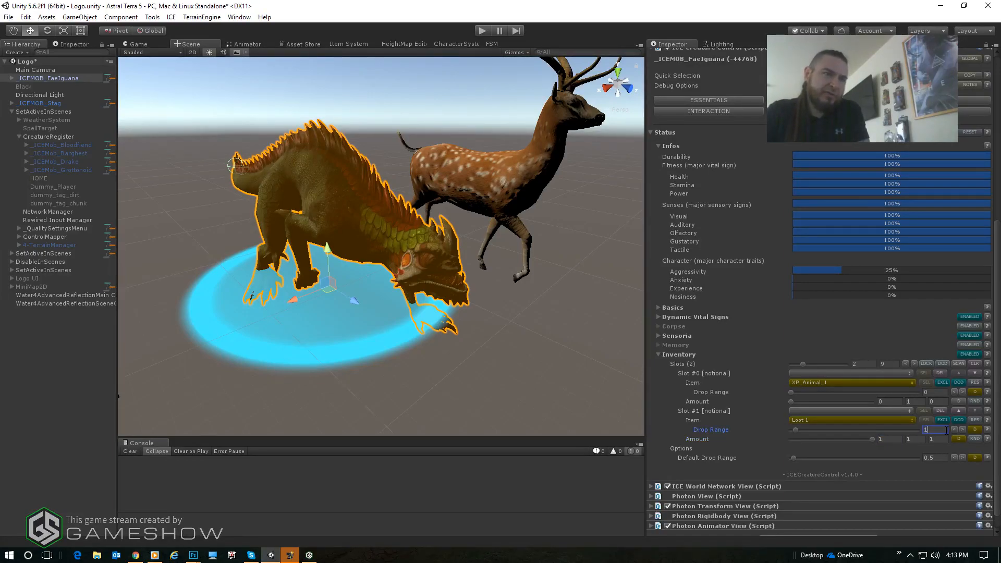
# - Set the amount and drop range of the XP_Animal_1 slot to 1
pyautogui.click(900, 401)
pyautogui.write('1')
pyautogui.click(941, 392)
pyautogui.write('1')
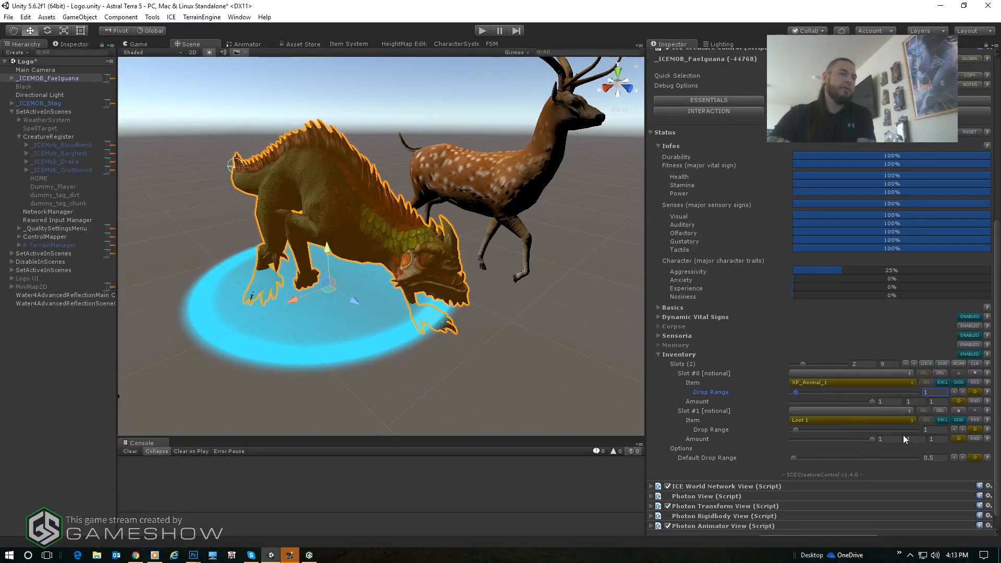
# - In the Player interactor's Act #1, enable Target Move Specification and set the preferred move position to Last Known Position
pyautogui.scroll(3, 689, 271)
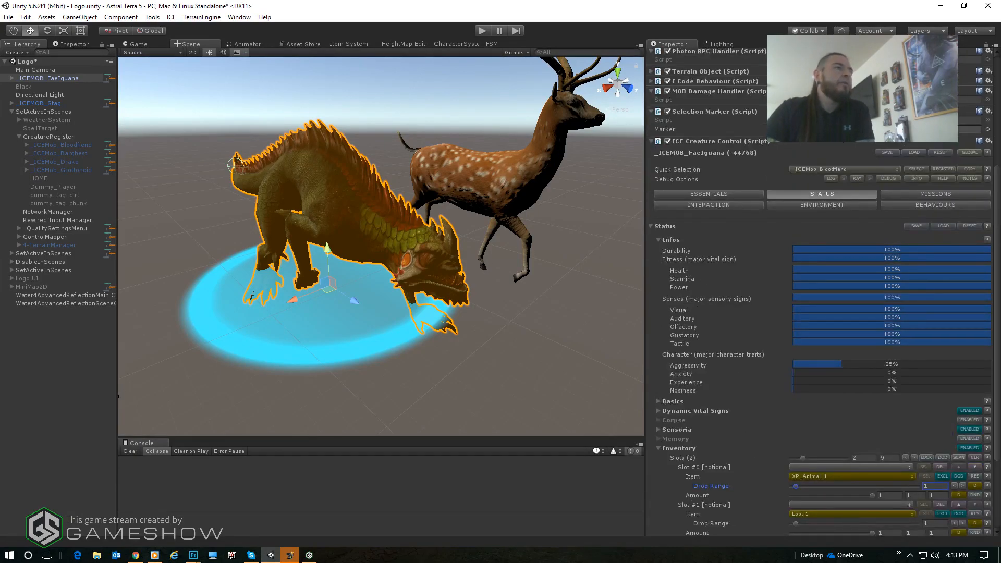
pyautogui.click(708, 203)
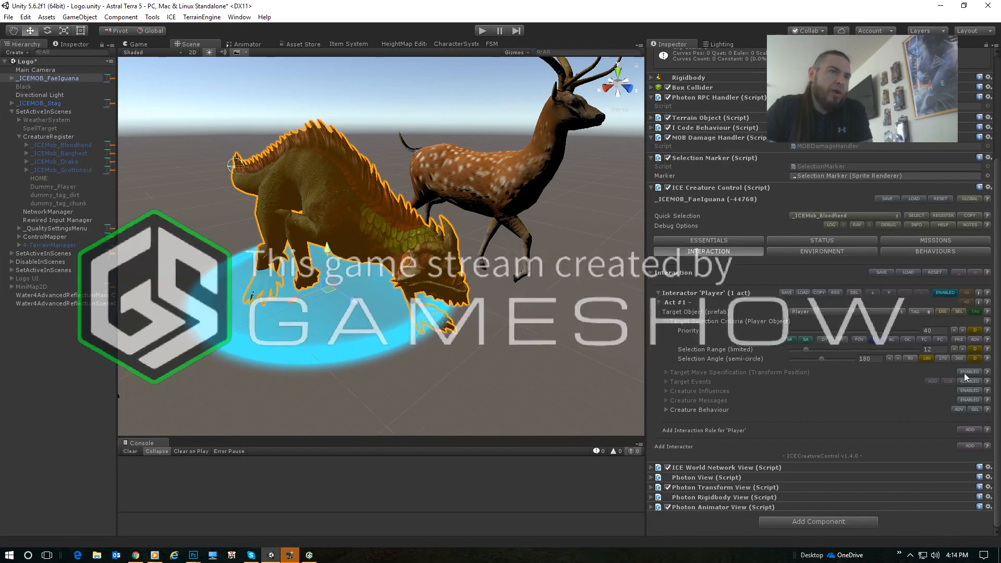
pyautogui.click(771, 372)
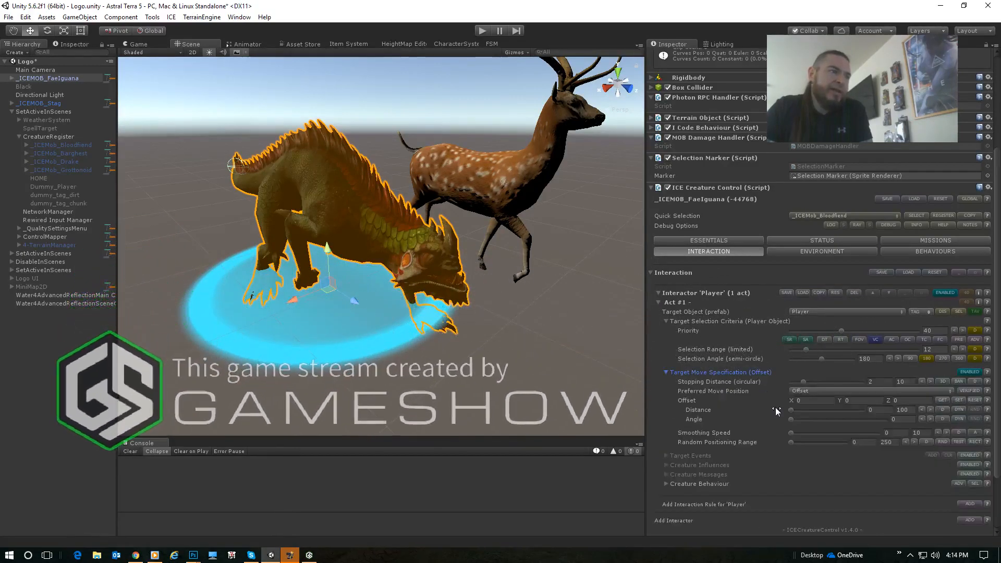
pyautogui.click(825, 391)
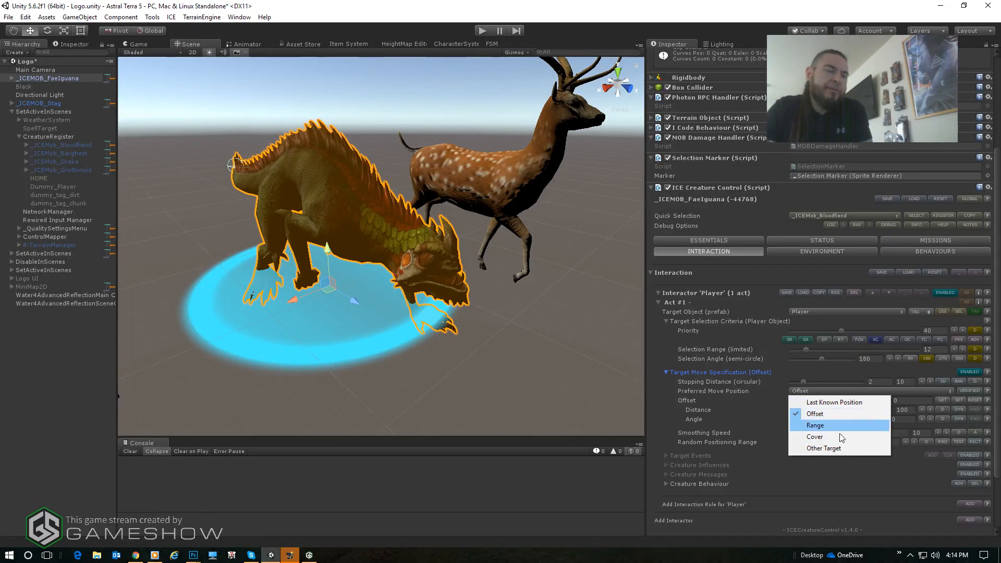
pyautogui.click(836, 402)
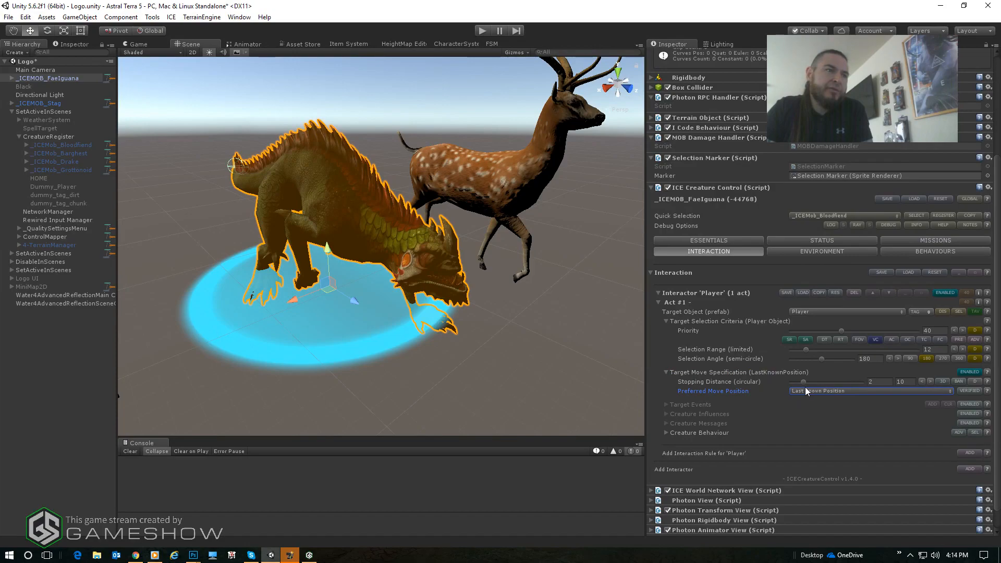
# - Examine the FaeIguana model from several angles to judge a suitable stopping distance from its target
pyautogui.click(876, 383)
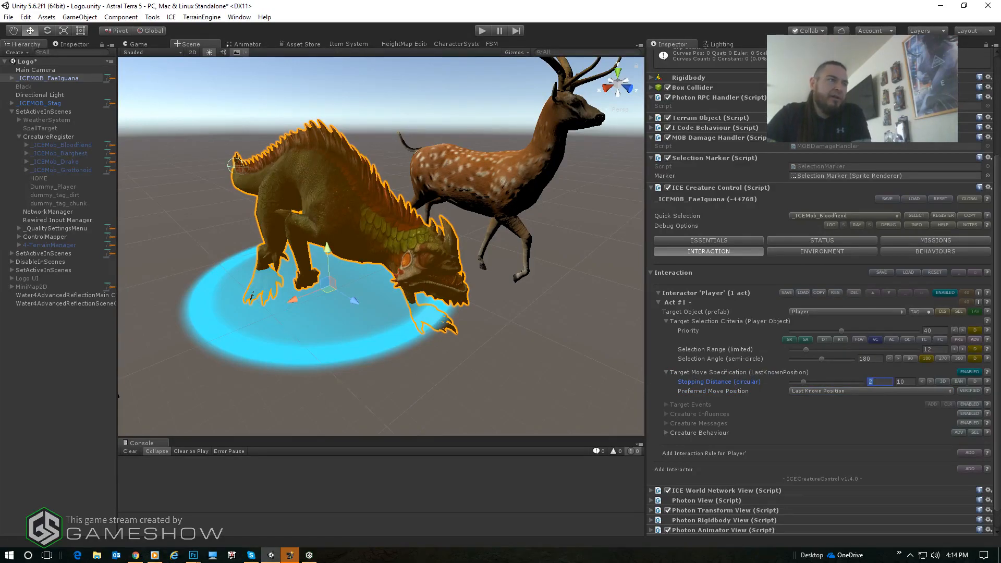
pyautogui.press('alt')
pyautogui.keyDown('alt'); pyautogui.moveTo(298, 243); pyautogui.dragTo(434, 157); pyautogui.keyUp('alt')
pyautogui.keyDown('alt'); pyautogui.moveTo(434, 157); pyautogui.dragTo(448, 183, button='middle'); pyautogui.keyUp('alt')
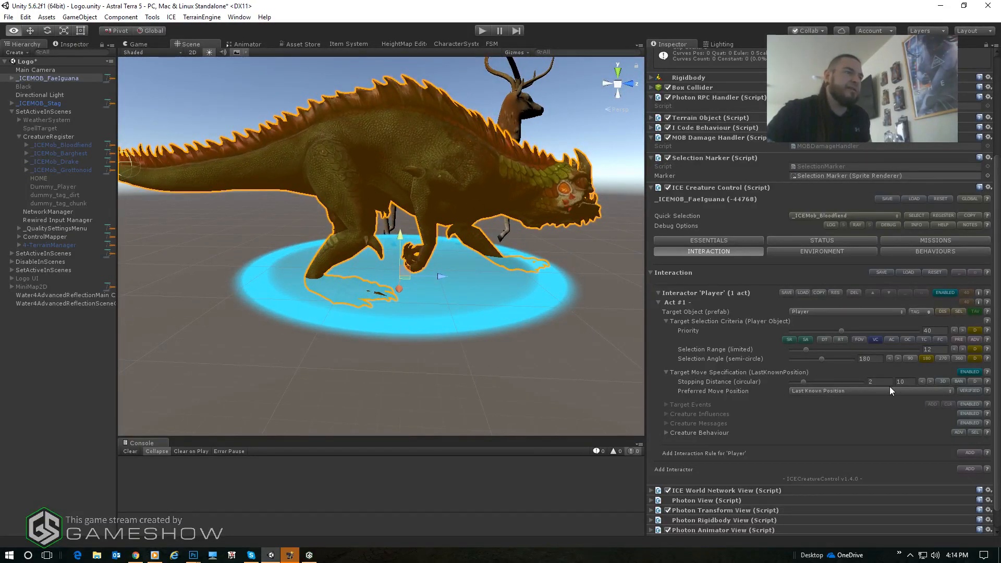
pyautogui.keyDown('alt'); pyautogui.moveTo(490, 259); pyautogui.dragTo(492, 287); pyautogui.keyUp('alt')
pyautogui.keyDown('alt'); pyautogui.moveTo(492, 286); pyautogui.dragTo(425, 286, button='middle'); pyautogui.keyUp('alt')
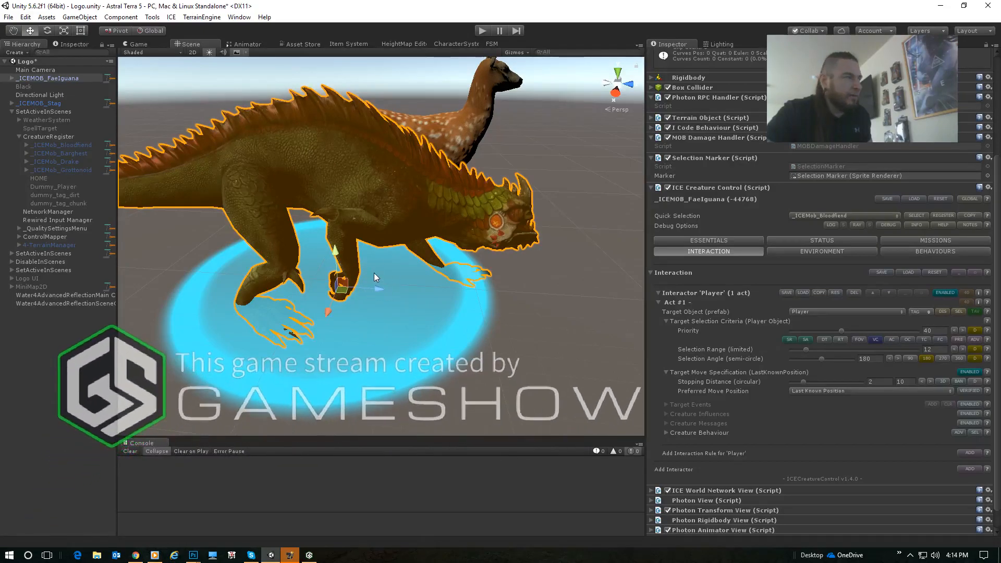
pyautogui.keyDown('alt'); pyautogui.moveTo(489, 325); pyautogui.dragTo(501, 282); pyautogui.keyUp('alt')
pyautogui.keyDown('alt'); pyautogui.moveTo(487, 226); pyautogui.dragTo(515, 264, button='middle'); pyautogui.keyUp('alt')
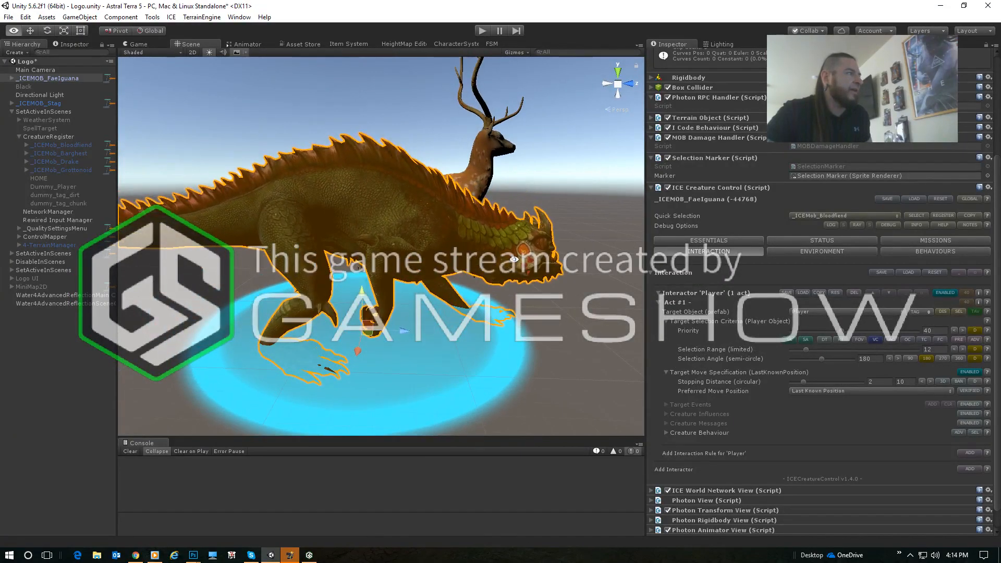
pyautogui.keyDown('alt'); pyautogui.moveTo(523, 366); pyautogui.dragTo(461, 276); pyautogui.keyUp('alt')
pyautogui.scroll(-5, 461, 275)
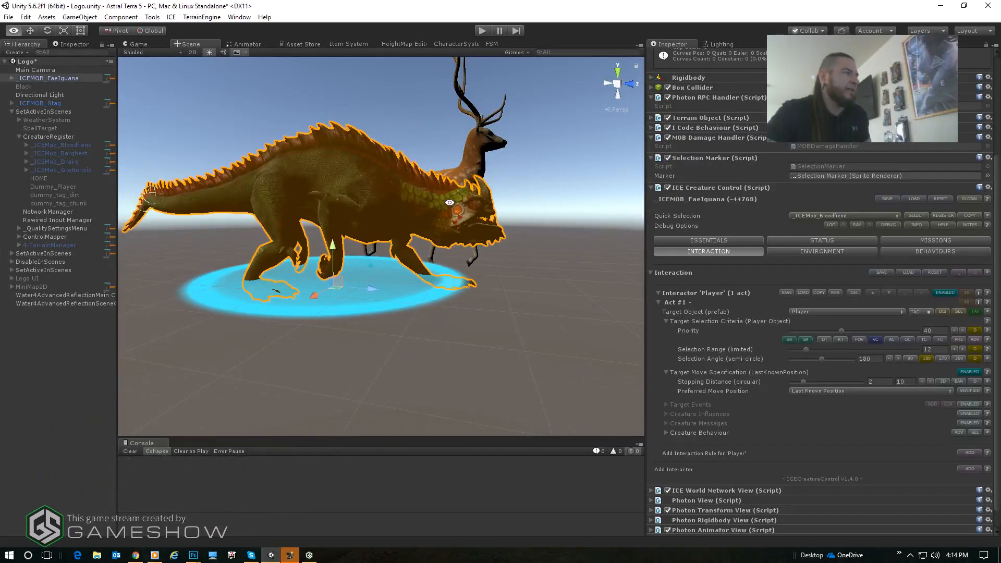
pyautogui.keyDown('alt'); pyautogui.moveTo(448, 284); pyautogui.dragTo(420, 271, button='middle'); pyautogui.keyUp('alt')
pyautogui.keyDown('alt'); pyautogui.moveTo(373, 276); pyautogui.dragTo(411, 289); pyautogui.keyUp('alt')
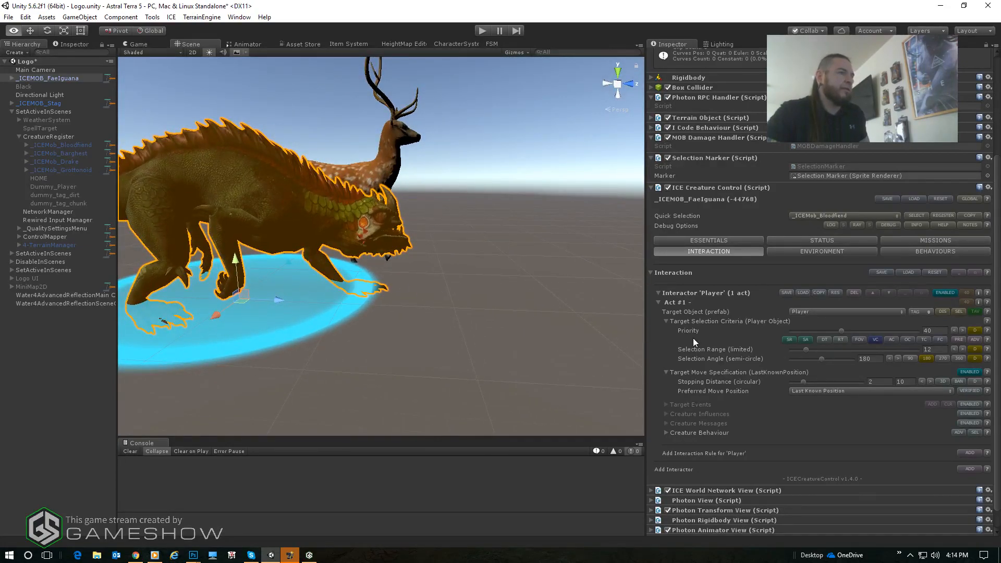
# - Set Act #1's stopping distance to 2.2 and switch it from circular to spherical
pyautogui.click(881, 382)
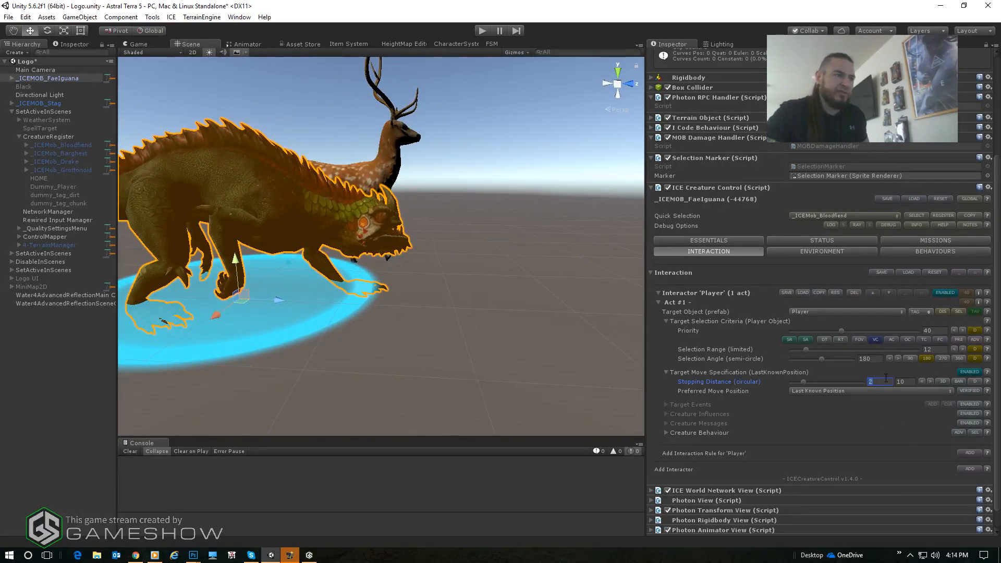
pyautogui.write('.2')
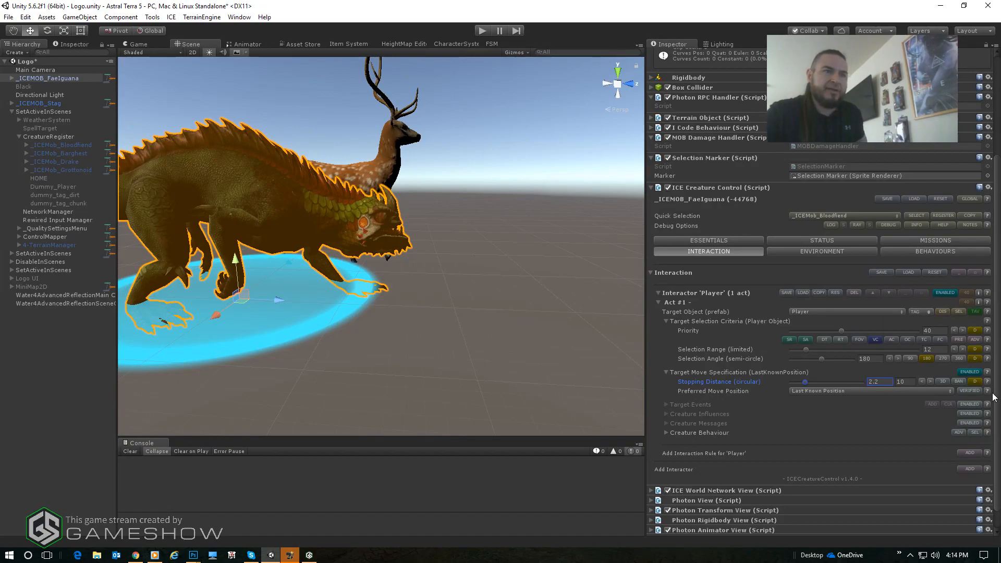
pyautogui.click(943, 381)
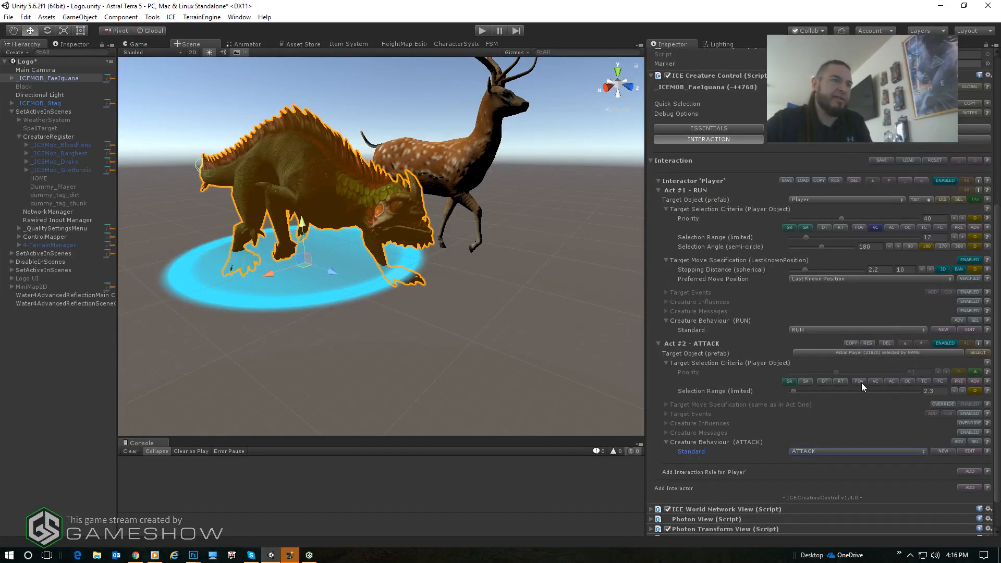
# - Add the FOV and VC target selection criteria to the Act #2 ATTACK rule and enable its Target Events
pyautogui.click(859, 381)
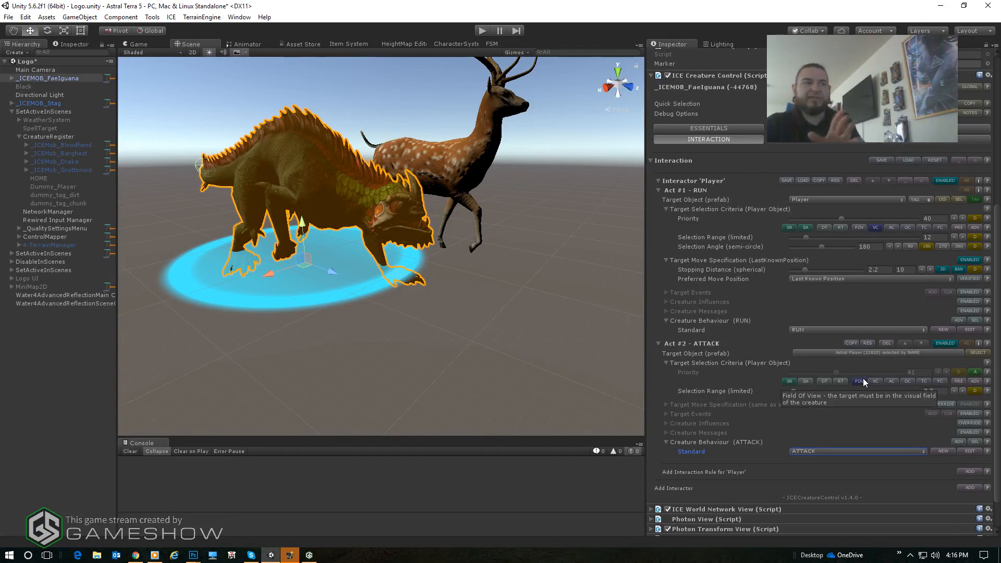
pyautogui.click(874, 380)
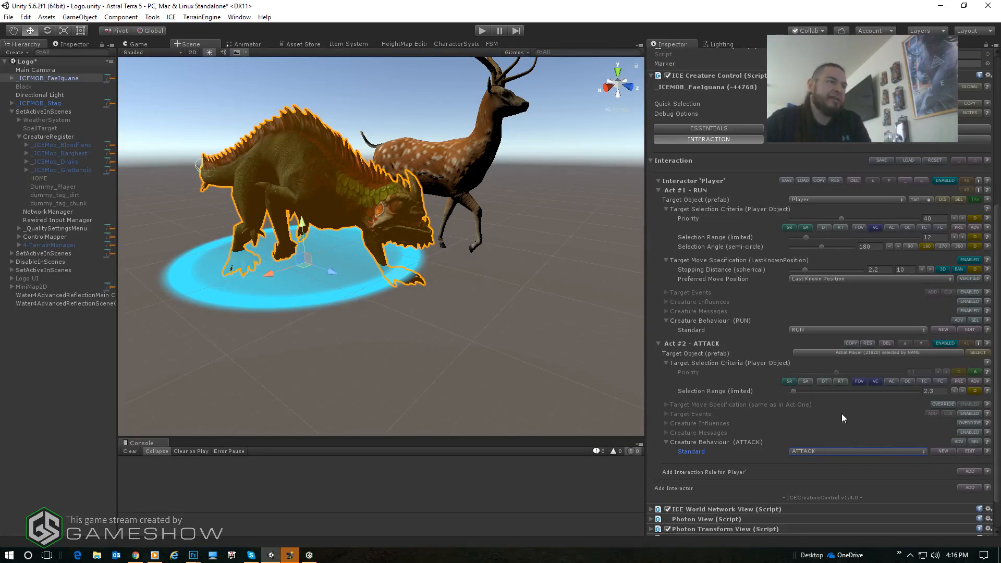
pyautogui.click(967, 414)
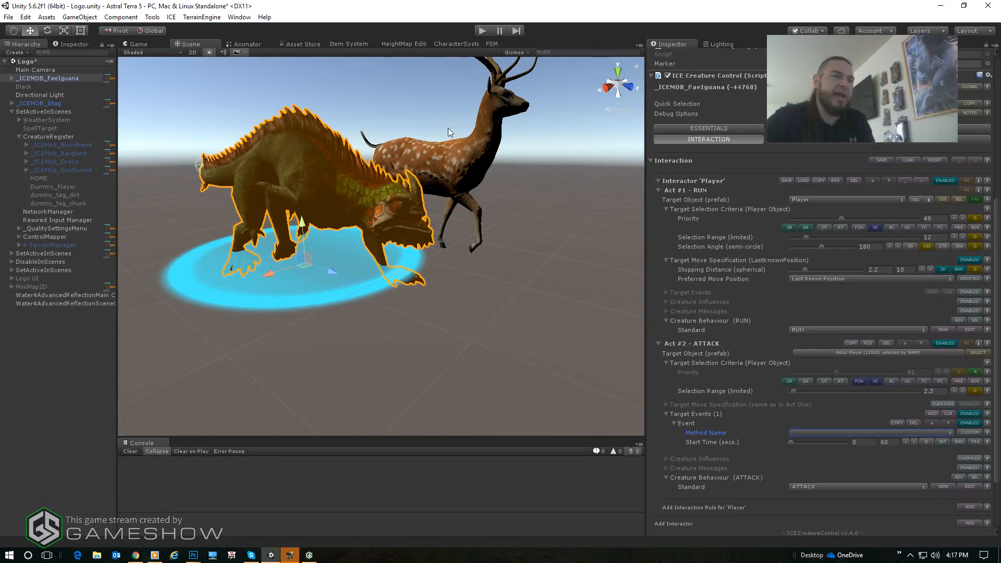
# - Switch the Act #2 target event to a custom method and name it ApplyDamageCustom
pyautogui.click(961, 433)
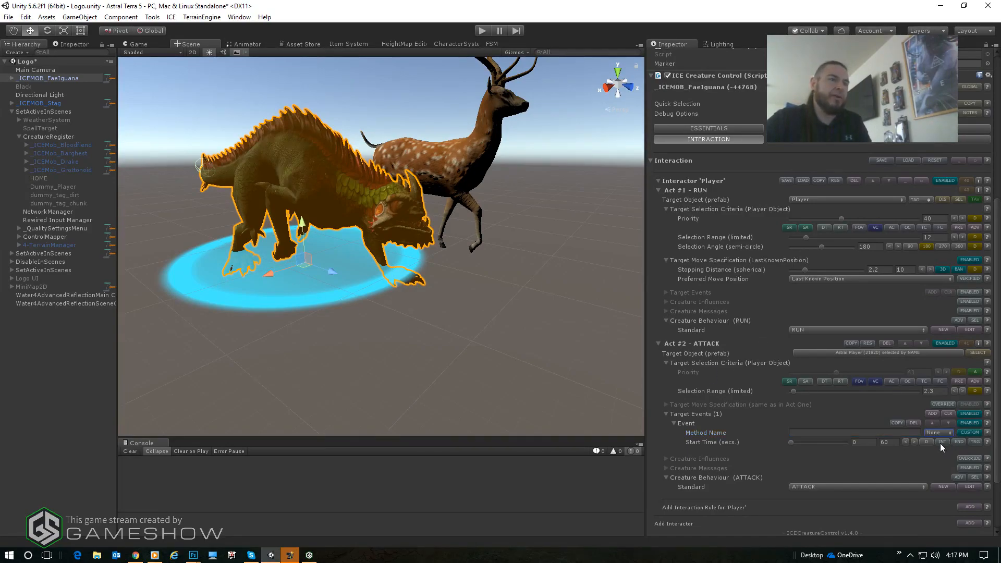
pyautogui.click(849, 434)
pyautogui.write('ApplyDamage')
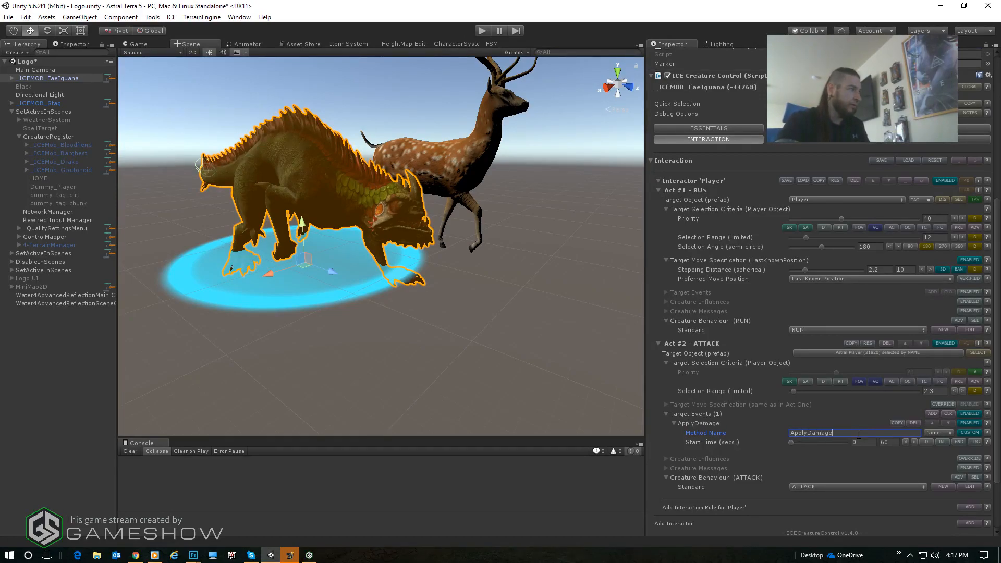
pyautogui.write('Custom')
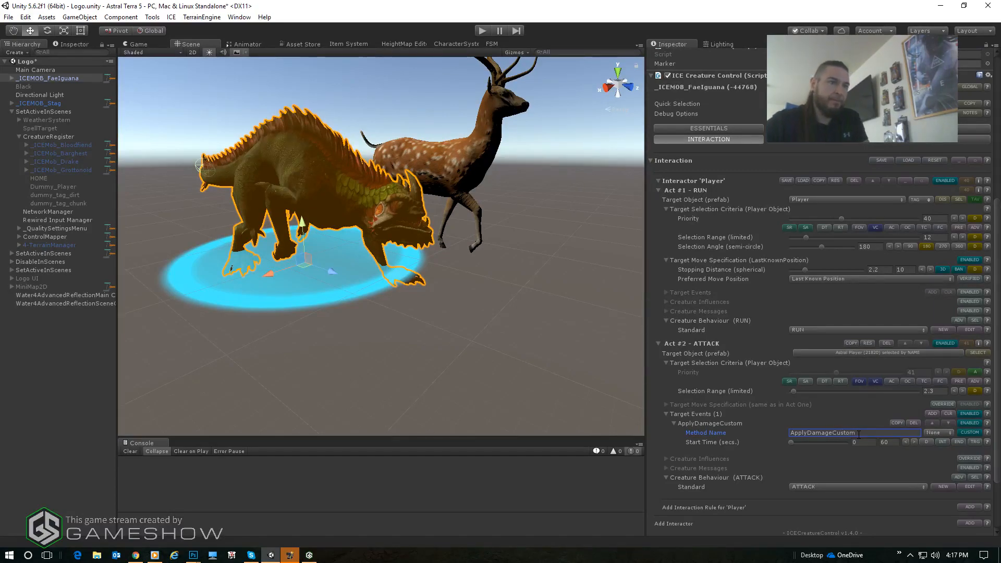
# - Give the ApplyDamageCustom event a Float parameter with a value of 4
pyautogui.click(936, 432)
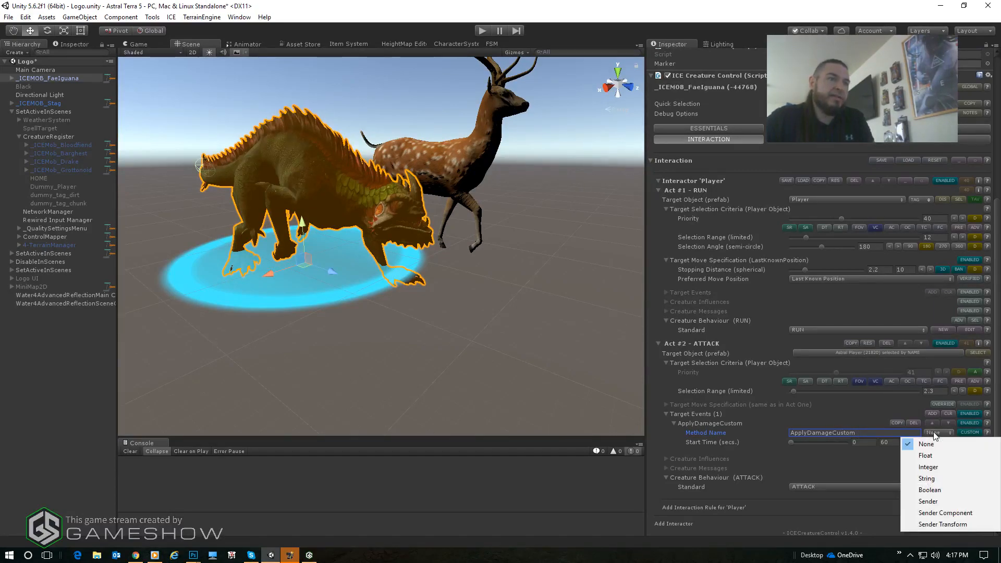
pyautogui.click(934, 453)
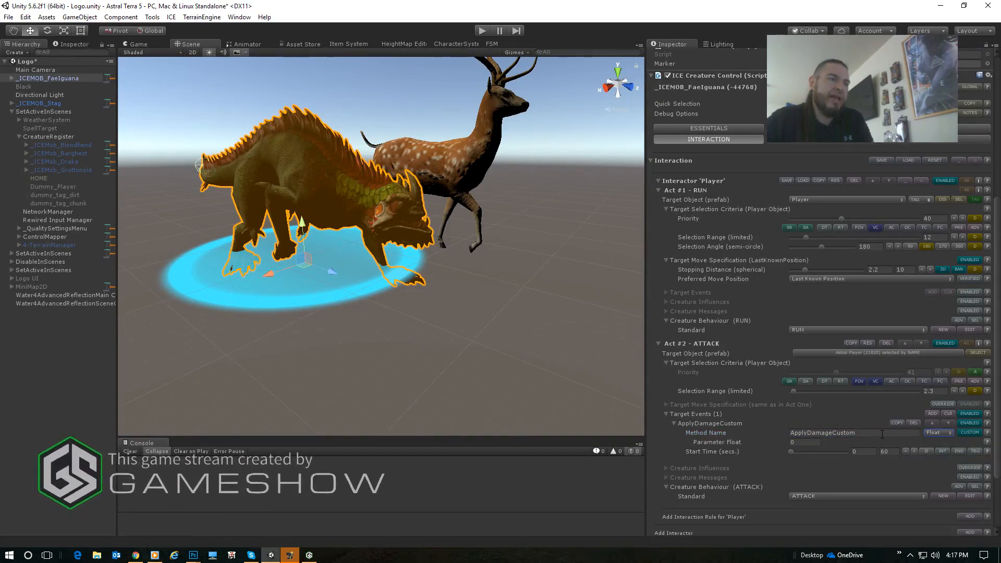
pyautogui.click(871, 434)
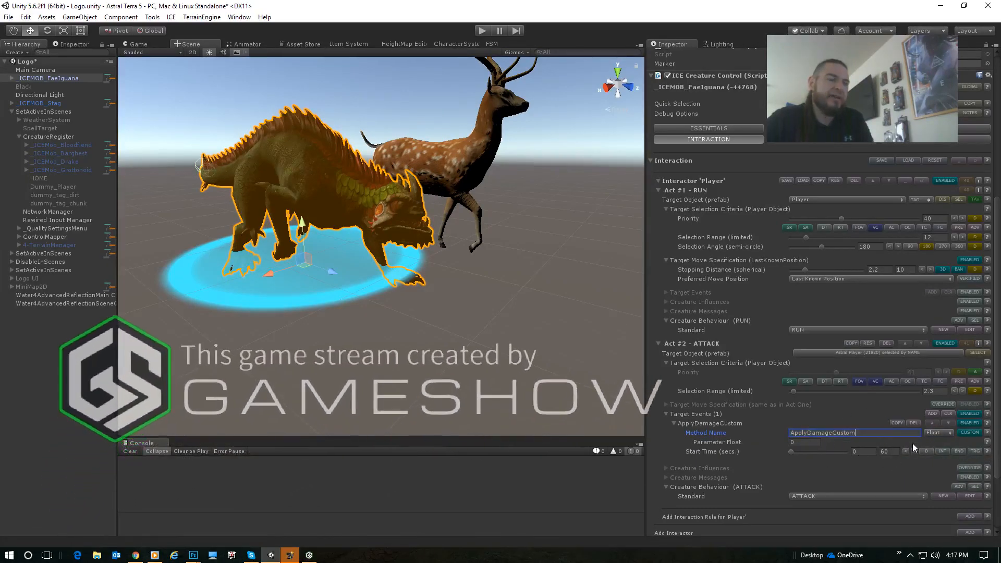
pyautogui.click(814, 442)
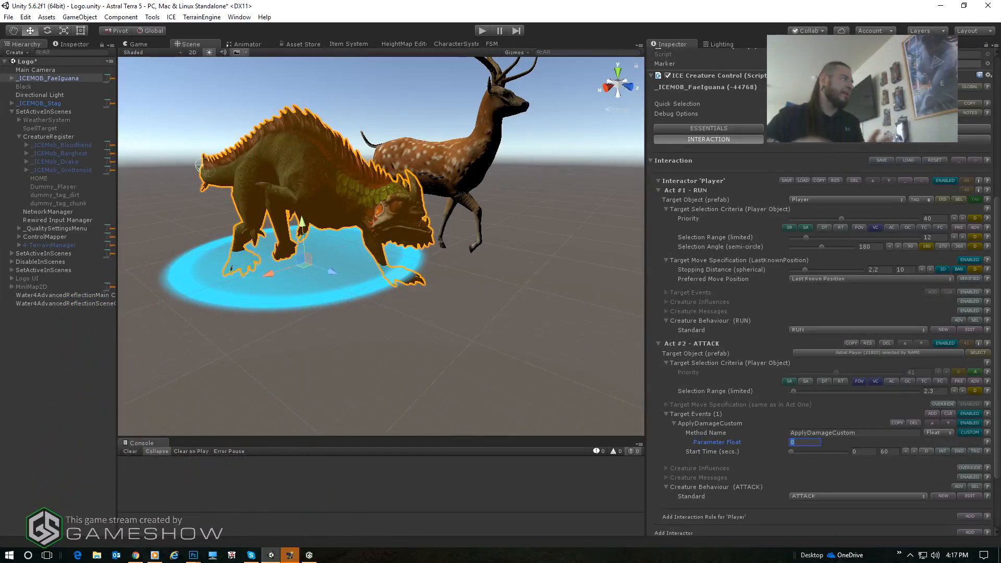
pyautogui.write('4')
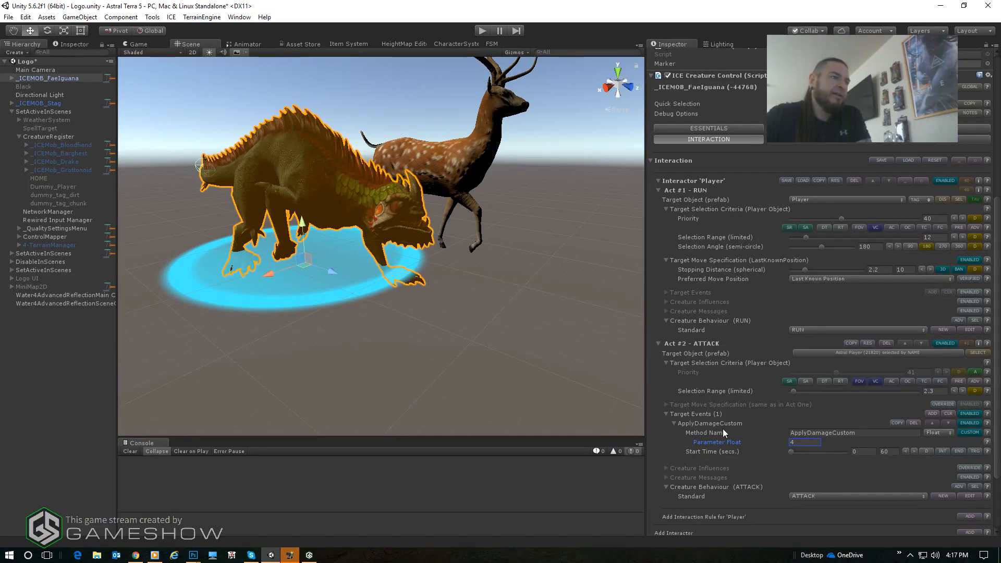
# - Enable the RT selection criterion for the Act #2 ATTACK rule and set its delay timer to 4 seconds
pyautogui.scroll(-3, 722, 429)
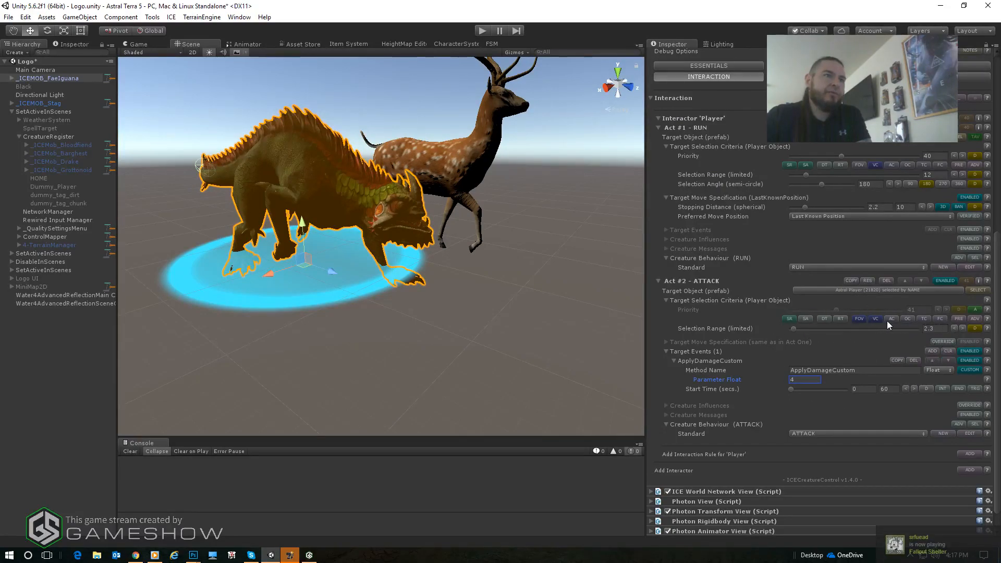
pyautogui.click(839, 319)
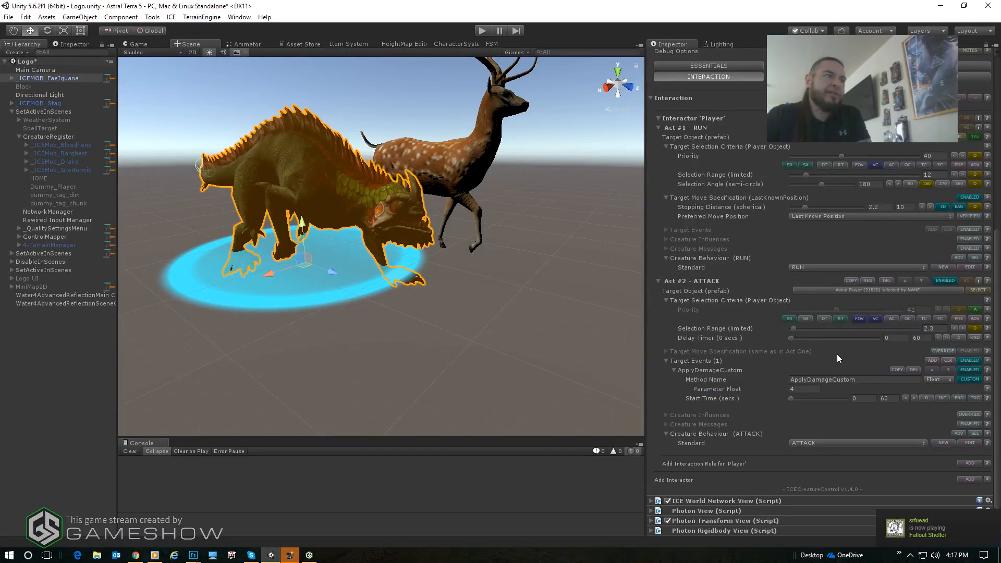
pyautogui.click(897, 338)
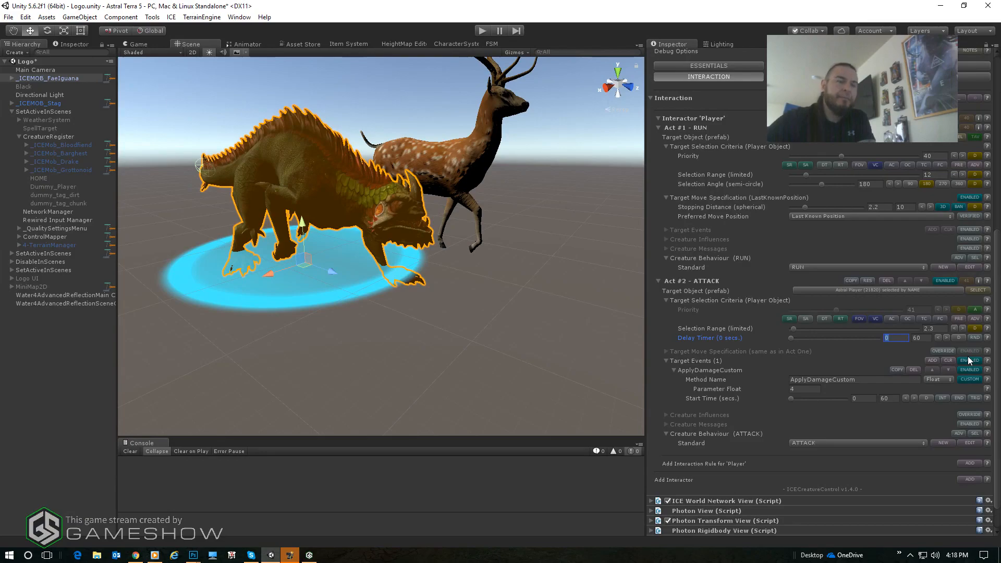
pyautogui.write('4')
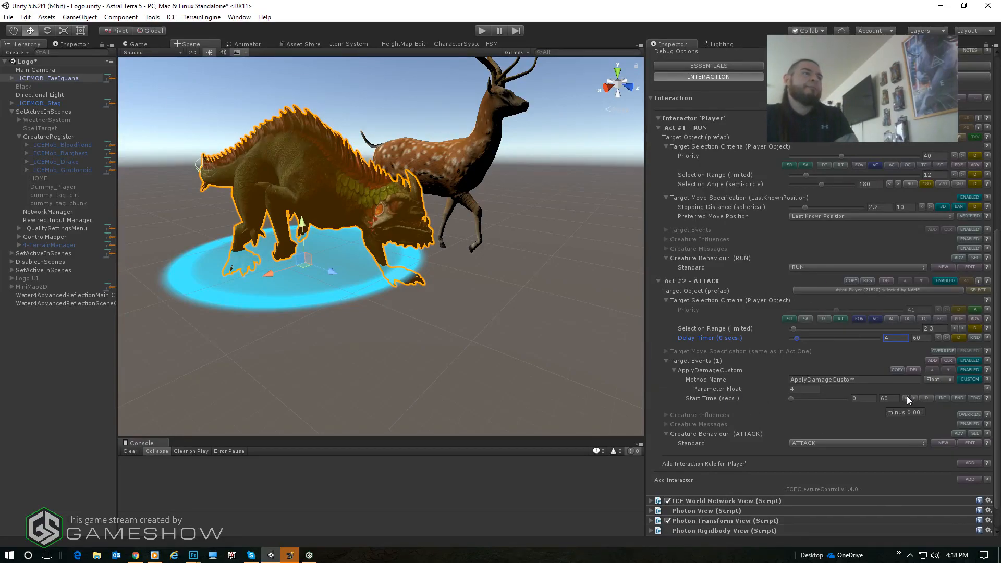
pyautogui.click(868, 379)
pyautogui.click(871, 379)
pyautogui.click(801, 389)
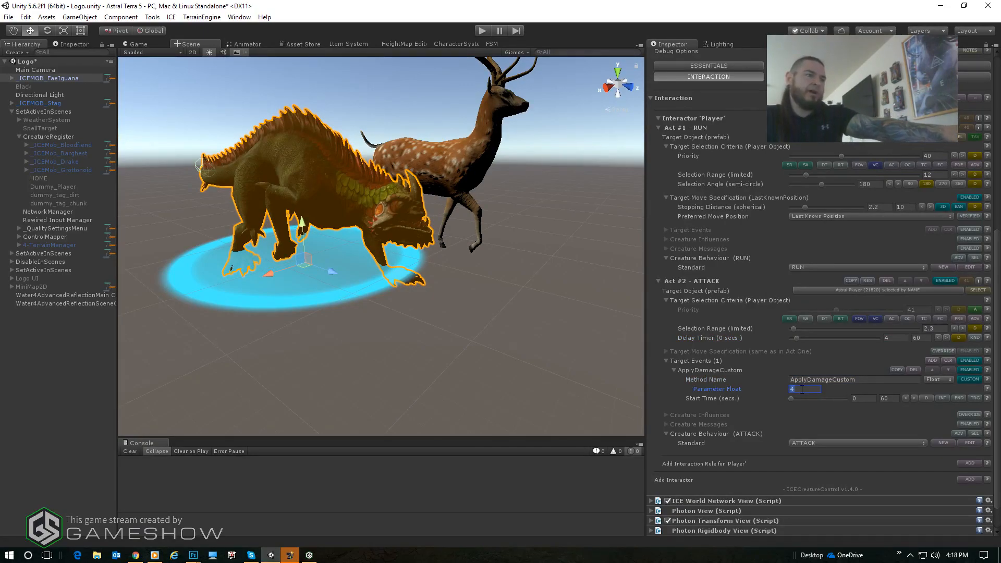
# - Enable Audio for the ATTACK behaviour and open the selection for its new audio clip
pyautogui.scroll(3, 821, 323)
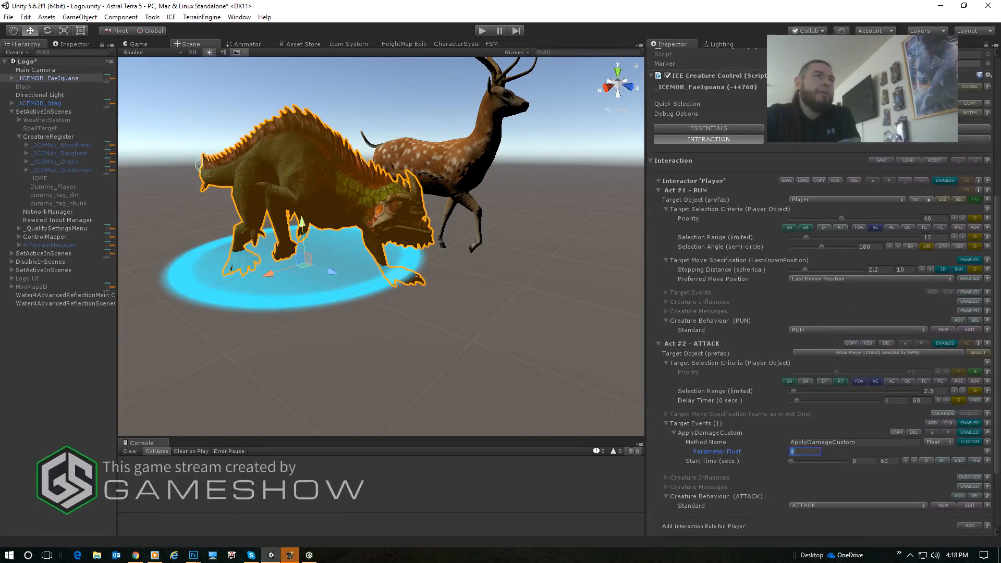
pyautogui.click(932, 140)
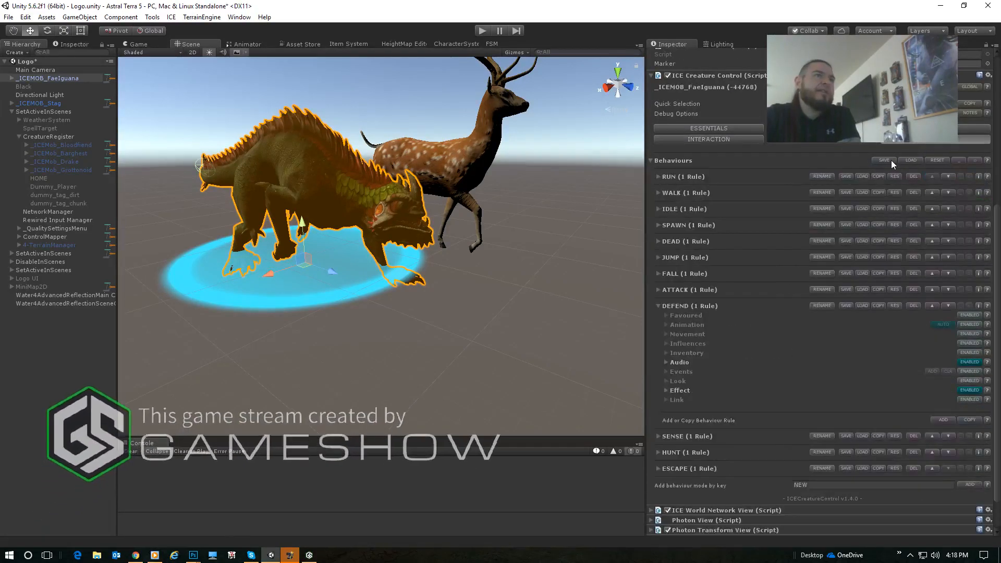
pyautogui.click(658, 290)
pyautogui.scroll(-3, 837, 378)
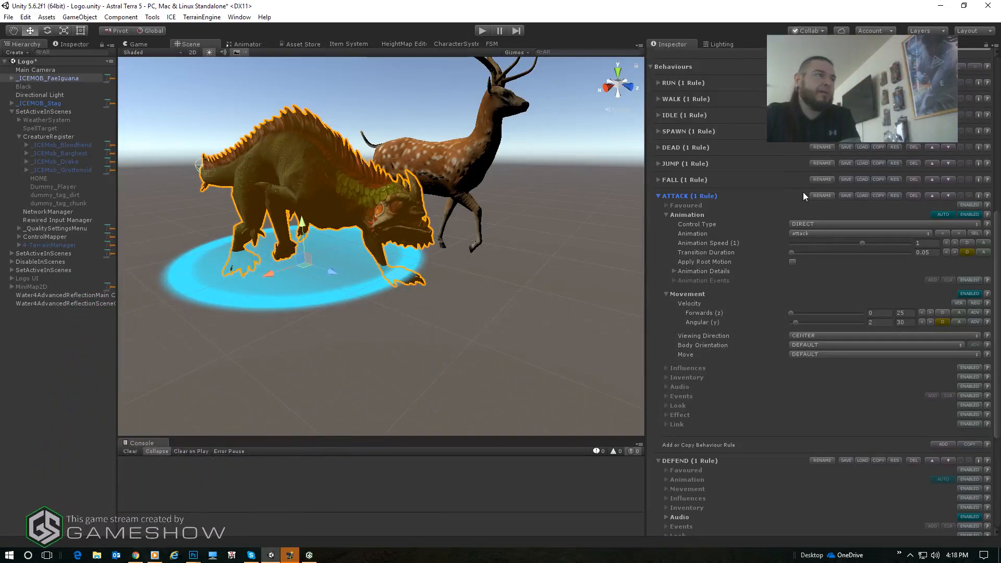
pyautogui.scroll(1, 693, 173)
pyautogui.scroll(3, 778, 196)
pyautogui.scroll(-3, 836, 200)
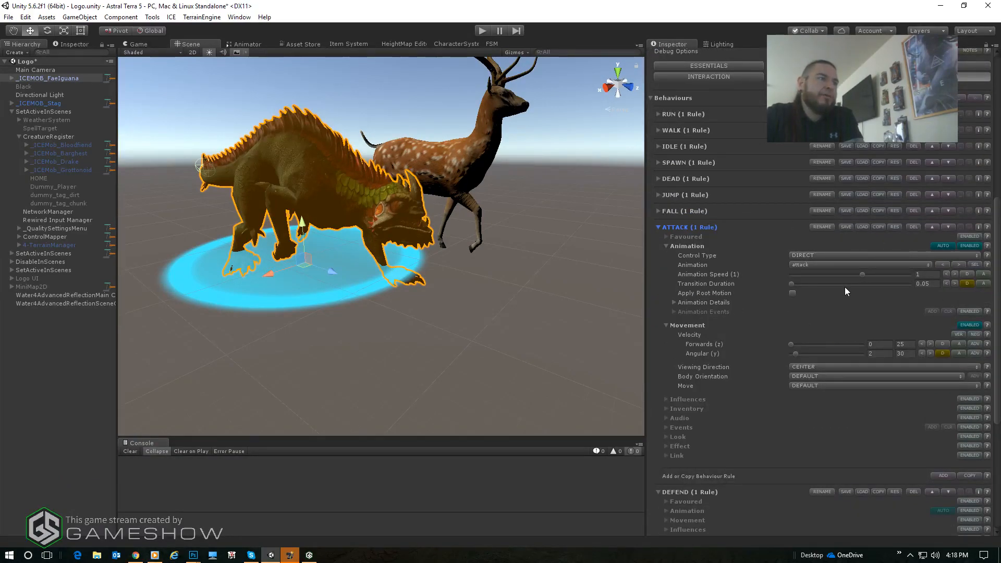
pyautogui.scroll(-1, 753, 344)
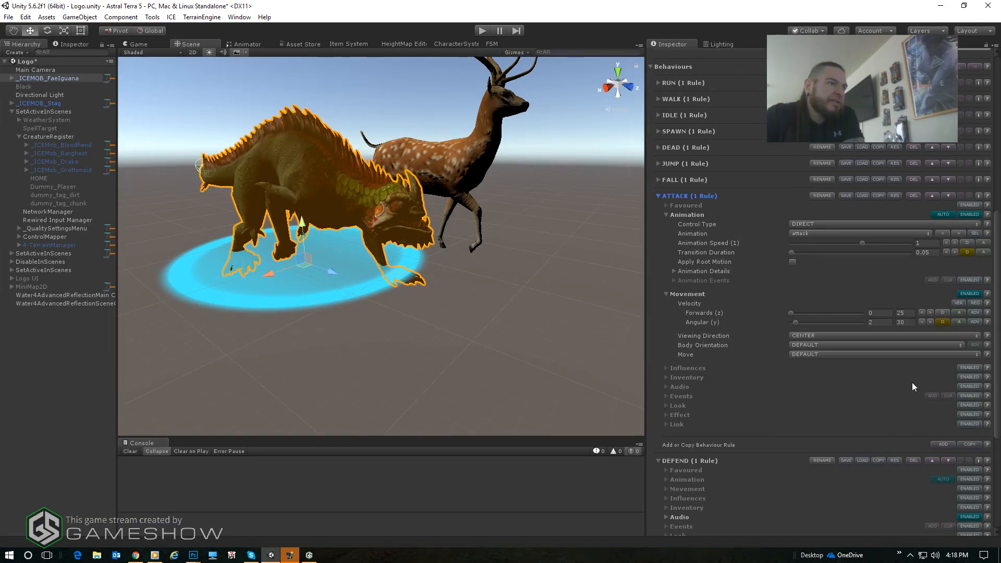
pyautogui.click(970, 386)
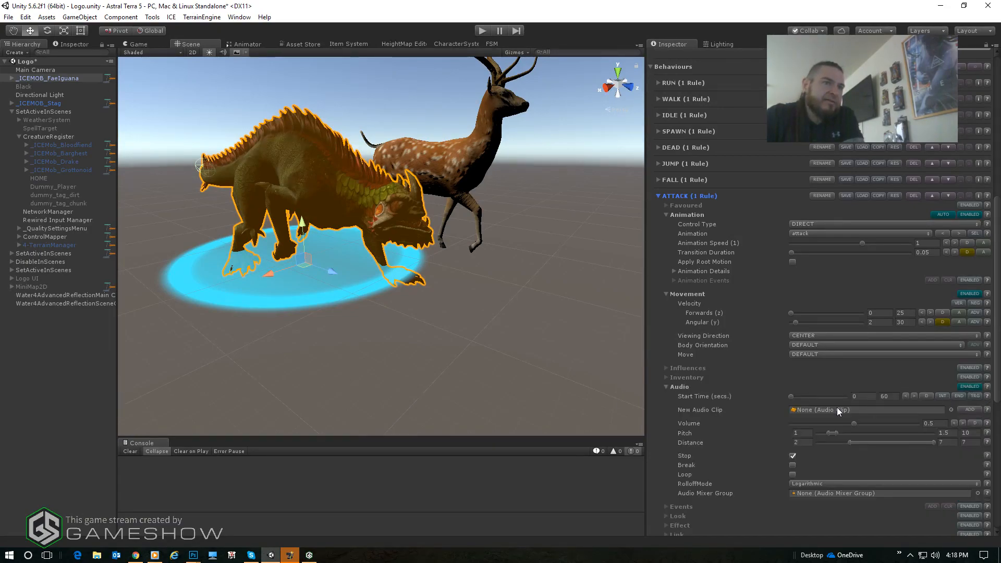
pyautogui.scroll(-3, 751, 433)
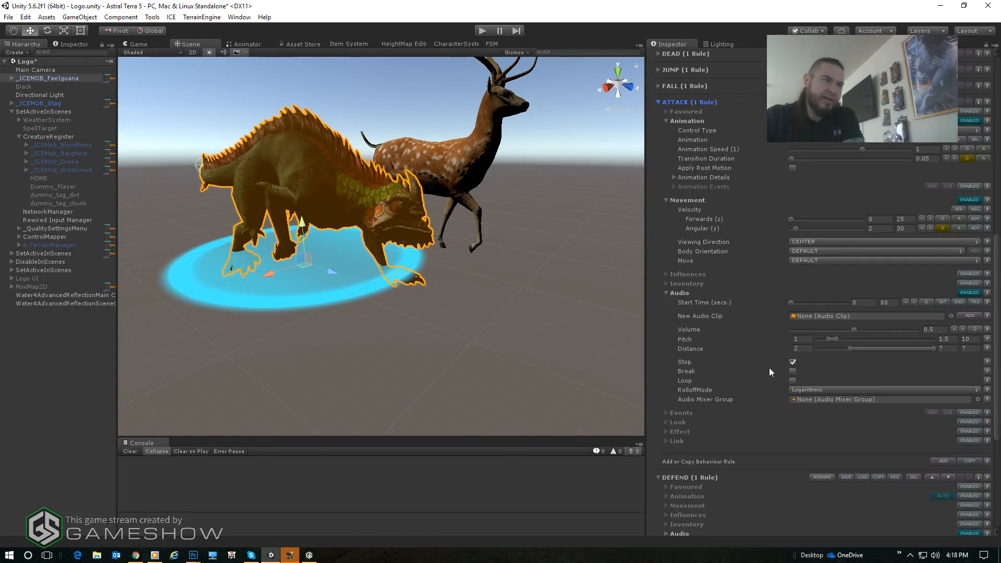
pyautogui.click(951, 316)
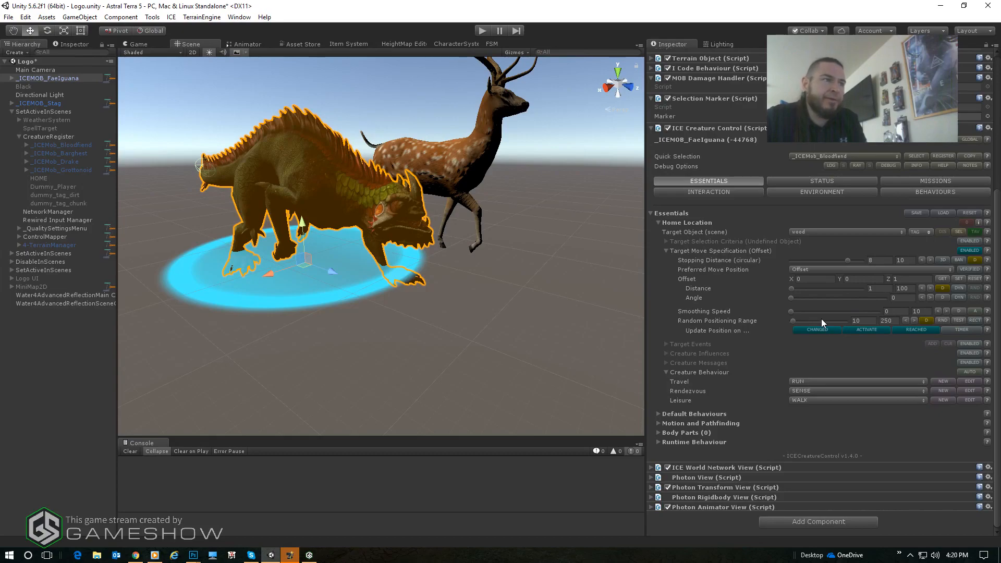
pyautogui.click(865, 321)
pyautogui.click(867, 322)
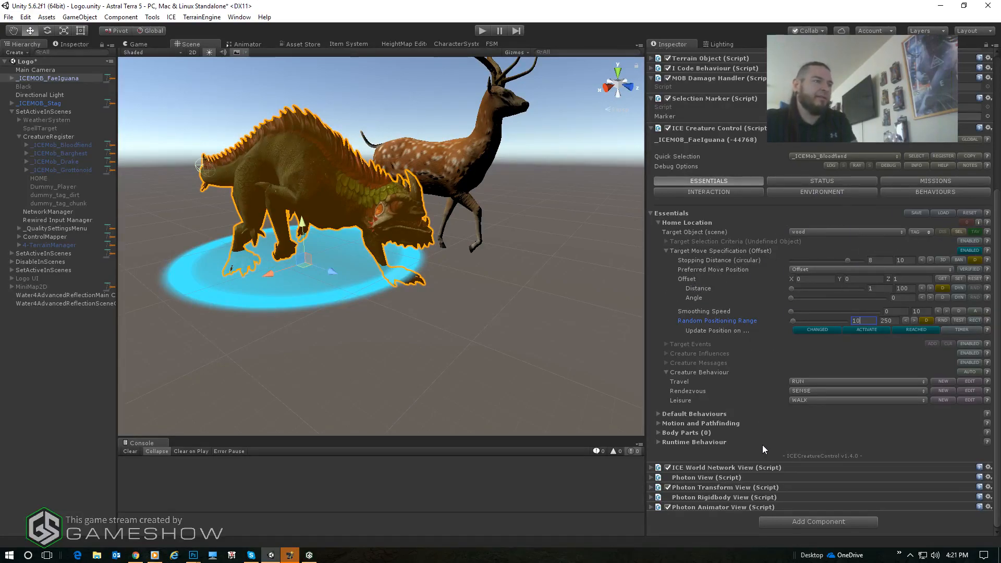
# - Set the creature's Motion Control to RIGIDBODY in the Motion and Pathfinding settings and enable its Gravity option
pyautogui.click(657, 423)
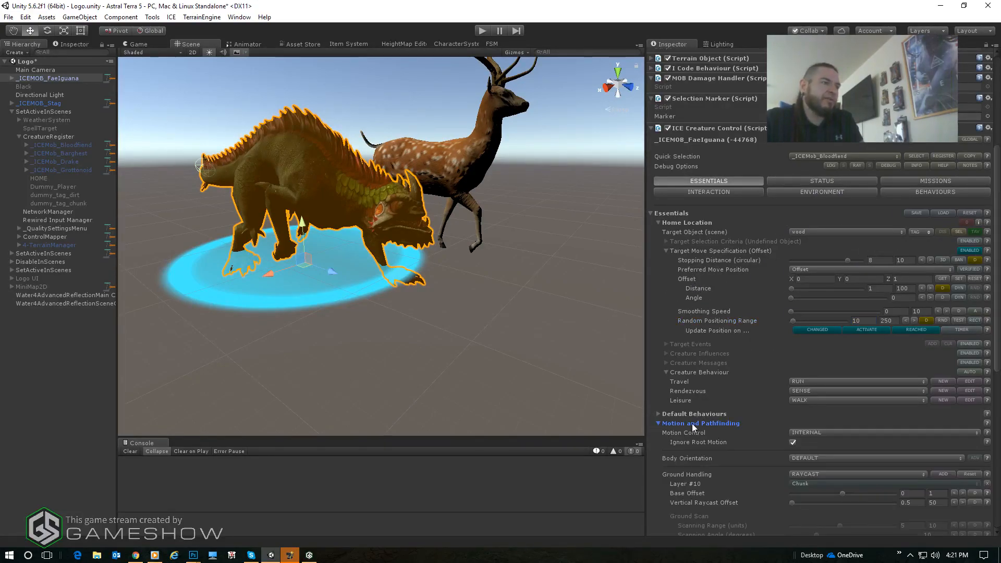
pyautogui.scroll(-4, 730, 420)
pyautogui.scroll(-4, 829, 297)
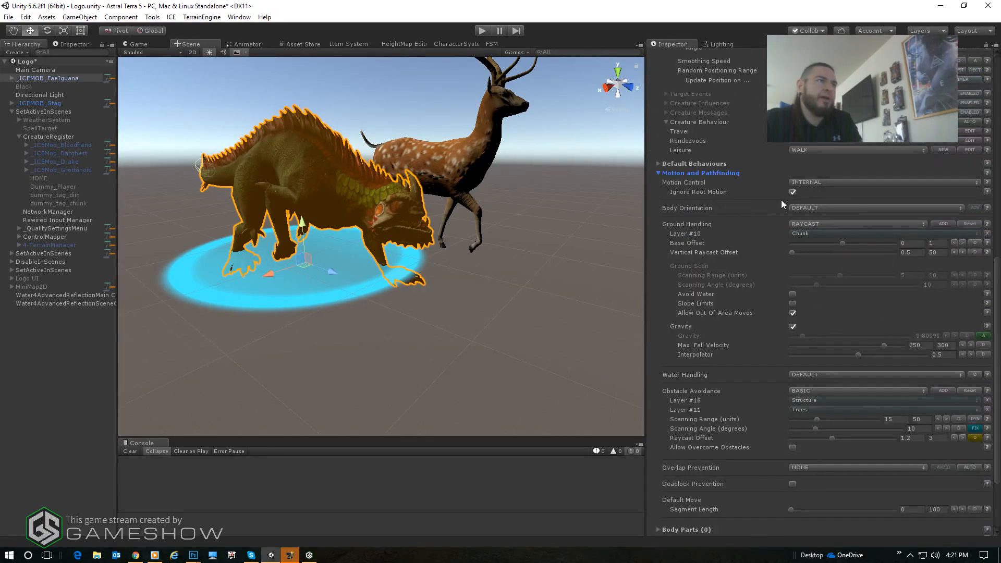
pyautogui.click(844, 184)
pyautogui.click(837, 217)
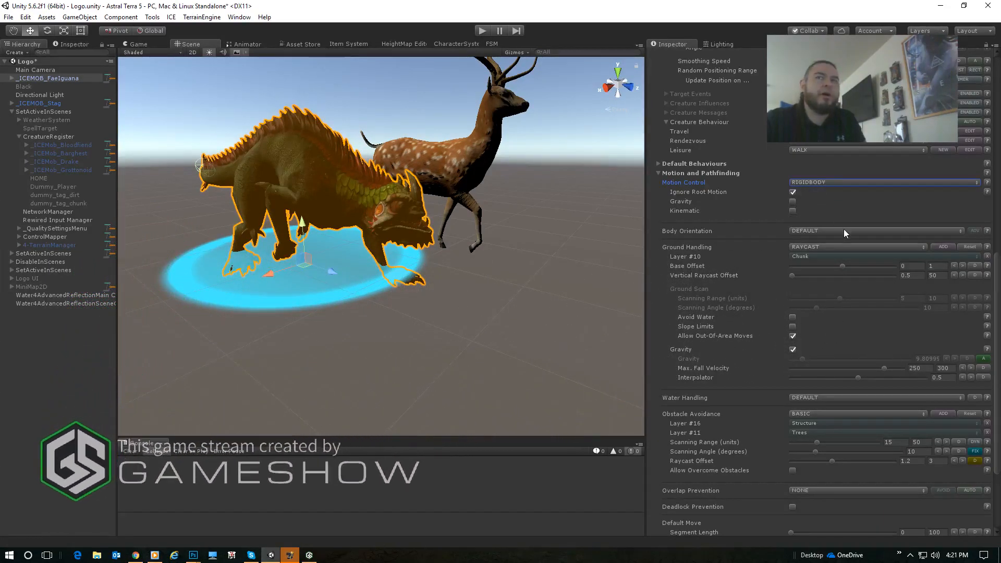
pyautogui.click(793, 201)
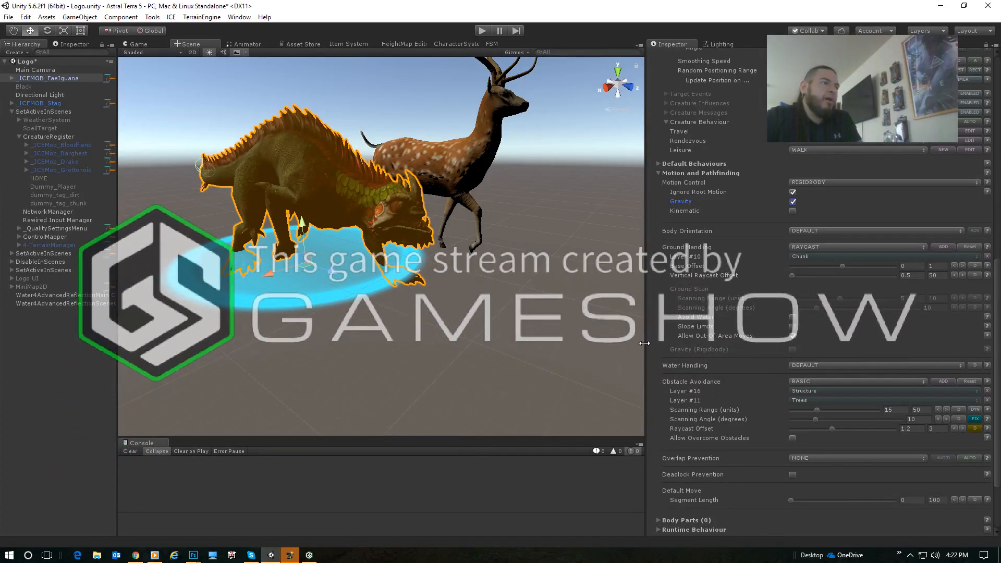
# - Enable Avoid Water and turn off Allow Out-Of-Area Moves in the creature's ground handling settings
pyautogui.click(792, 317)
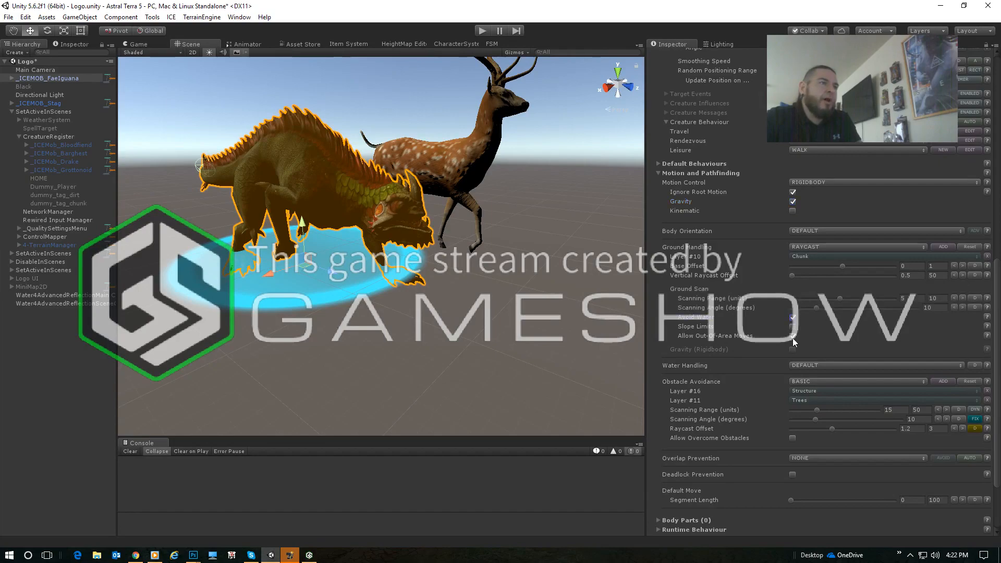
pyautogui.click(792, 335)
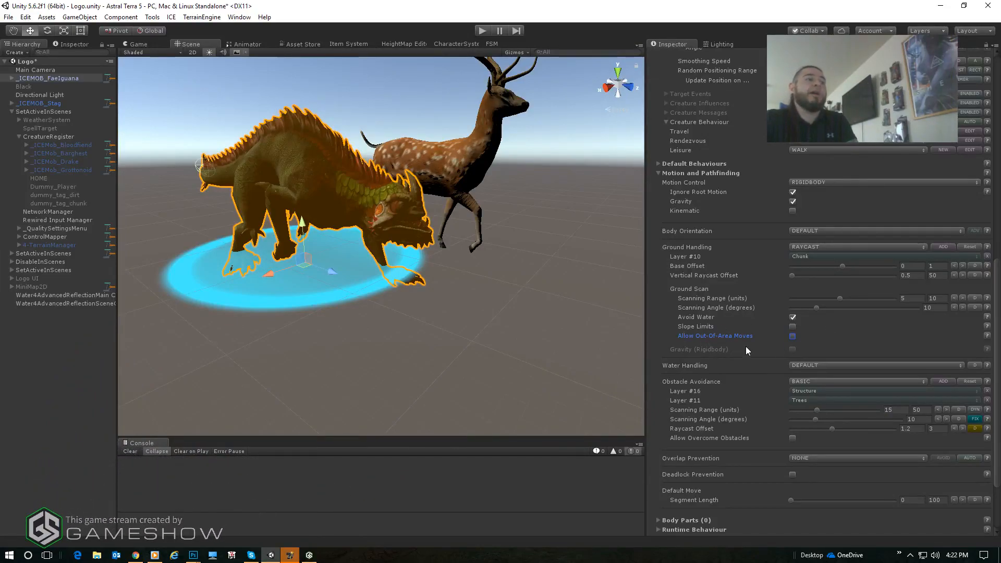
pyautogui.scroll(-3, 777, 321)
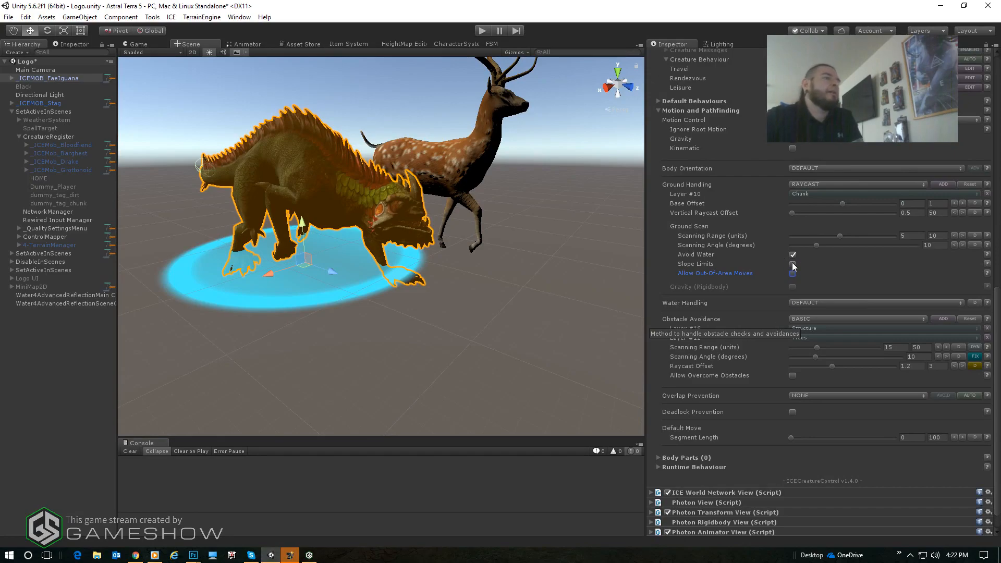
# - Enable Deadlock Prevention for the creature and set its Deadlock Action to UPDATE
pyautogui.scroll(-1, 775, 281)
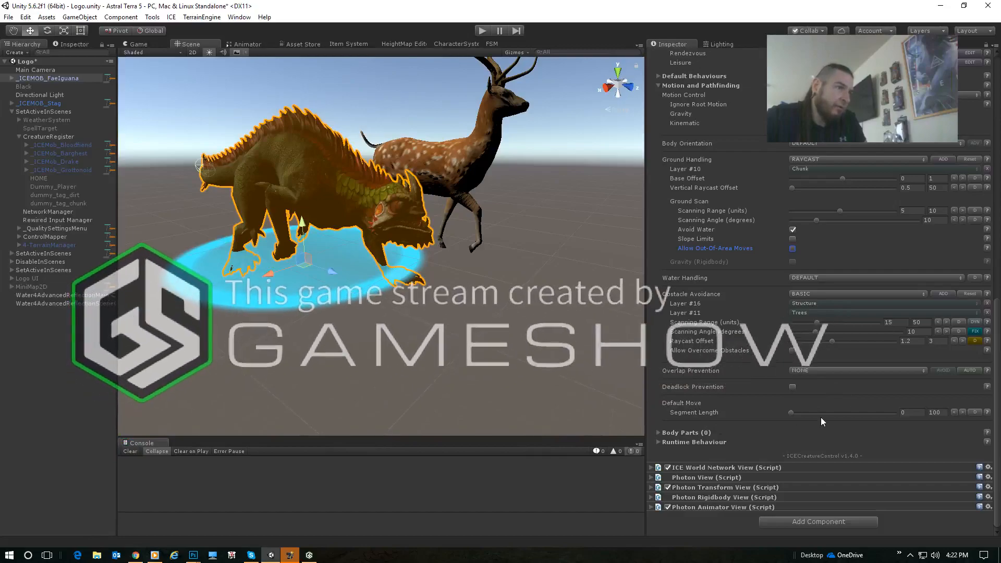
pyautogui.click(793, 387)
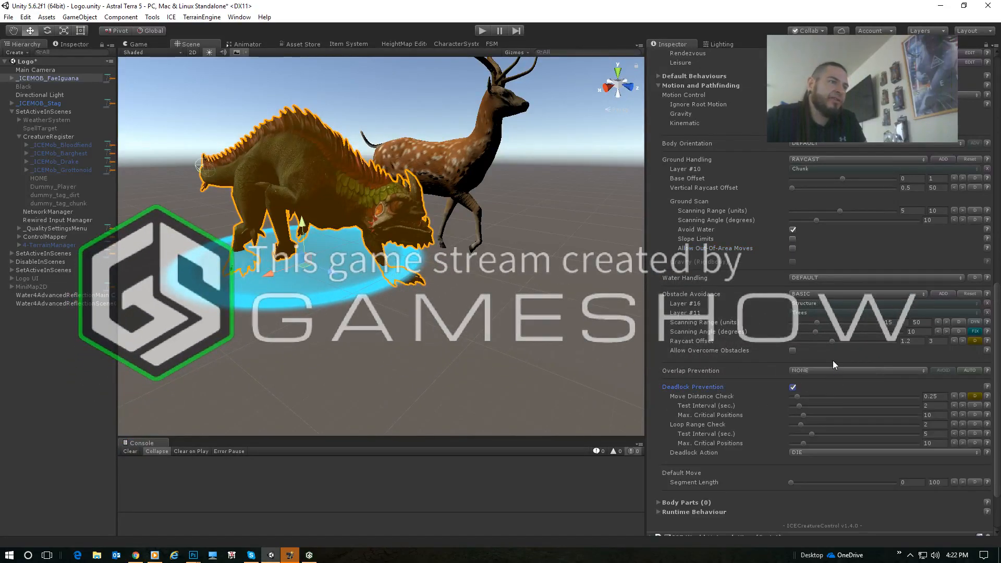
pyautogui.click(818, 382)
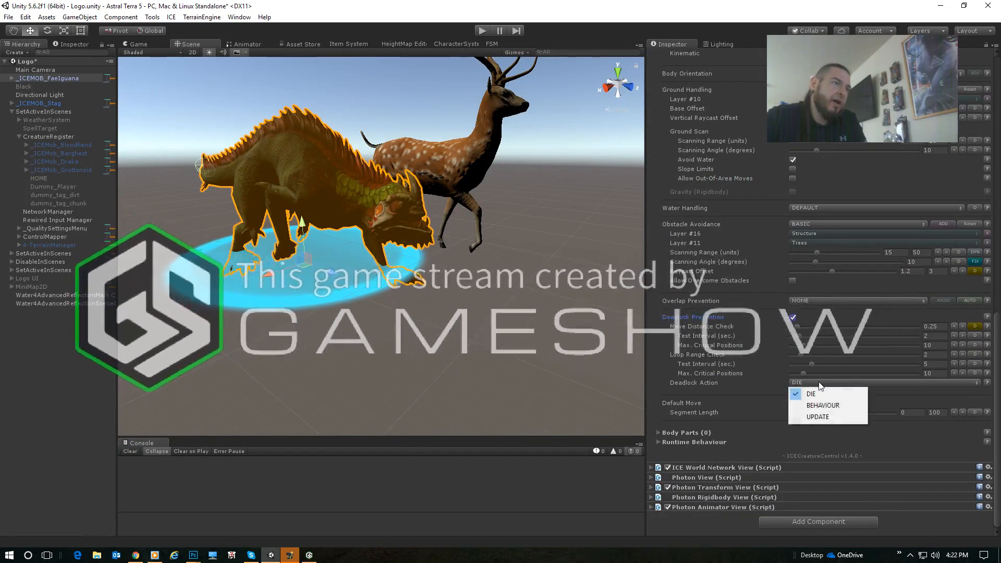
pyautogui.click(836, 415)
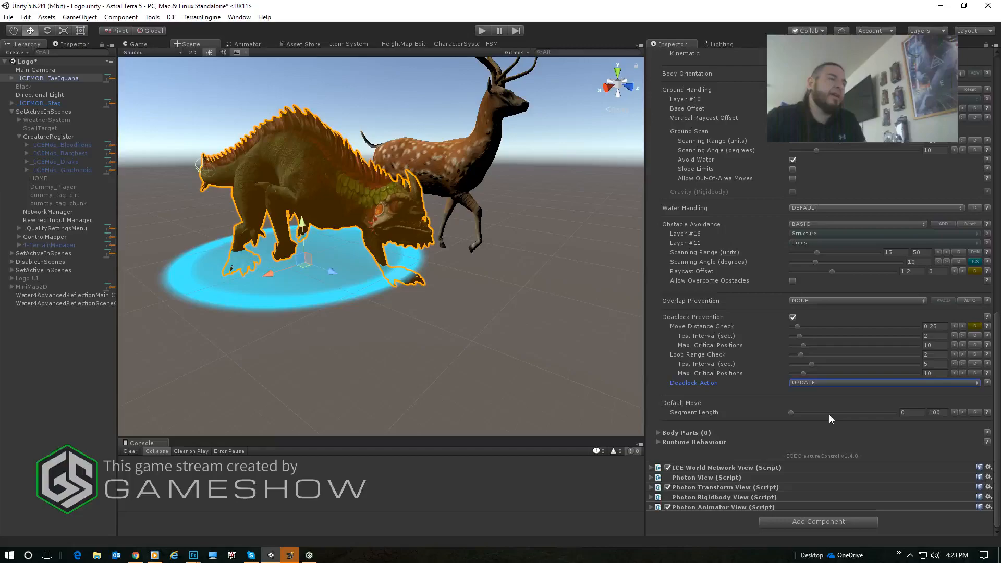
# - Review the creature's Environment, Status and Interaction settings, including its inventory and the Player interactor rules
pyautogui.scroll(15, 829, 415)
pyautogui.click(812, 253)
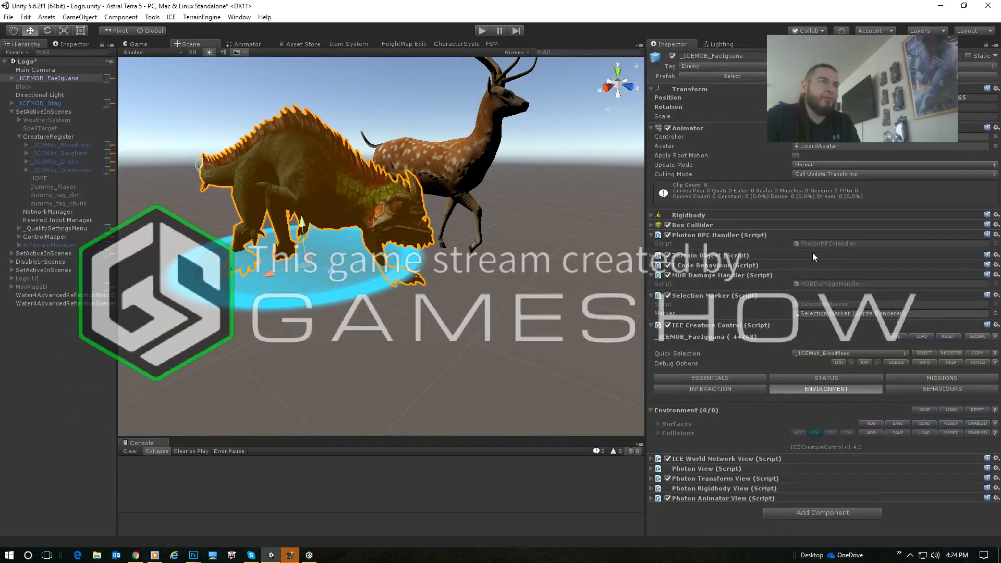
pyautogui.click(828, 380)
pyautogui.scroll(-3, 839, 368)
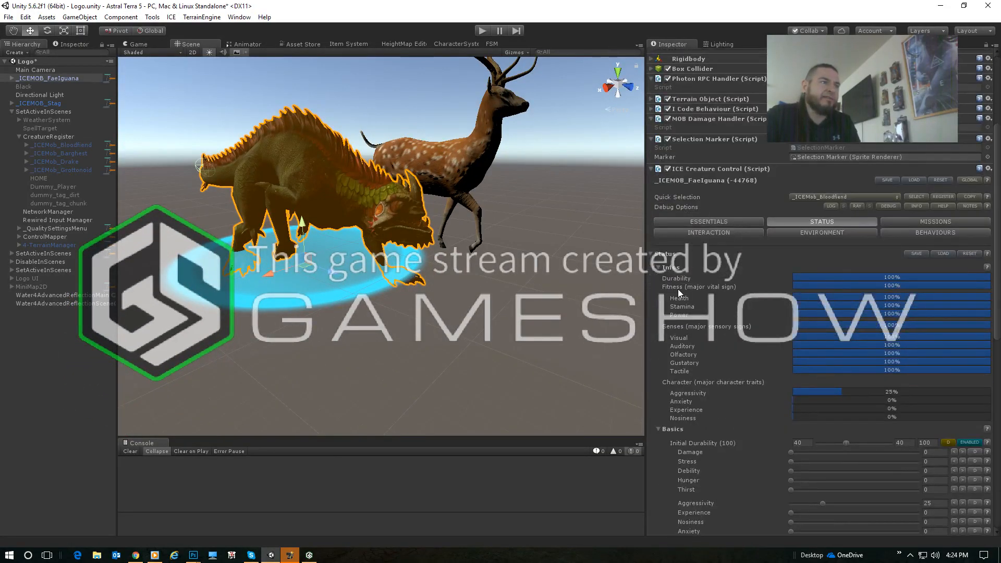
pyautogui.click(660, 267)
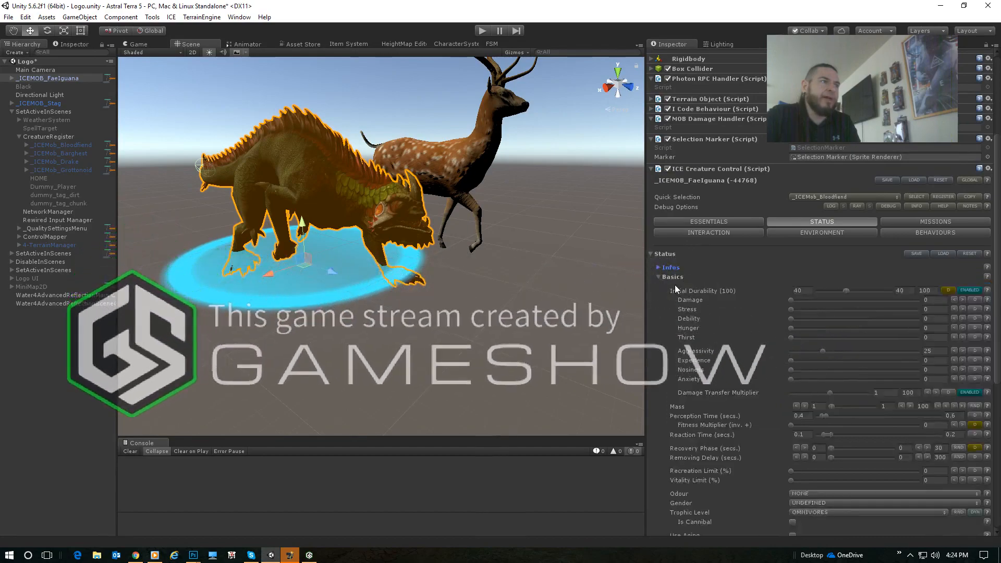
pyautogui.click(658, 277)
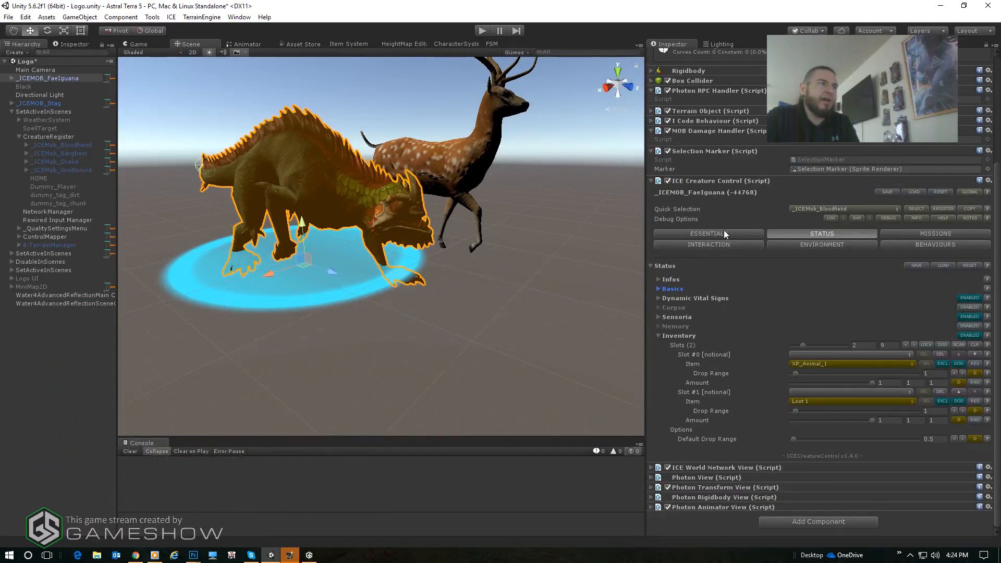
pyautogui.click(729, 245)
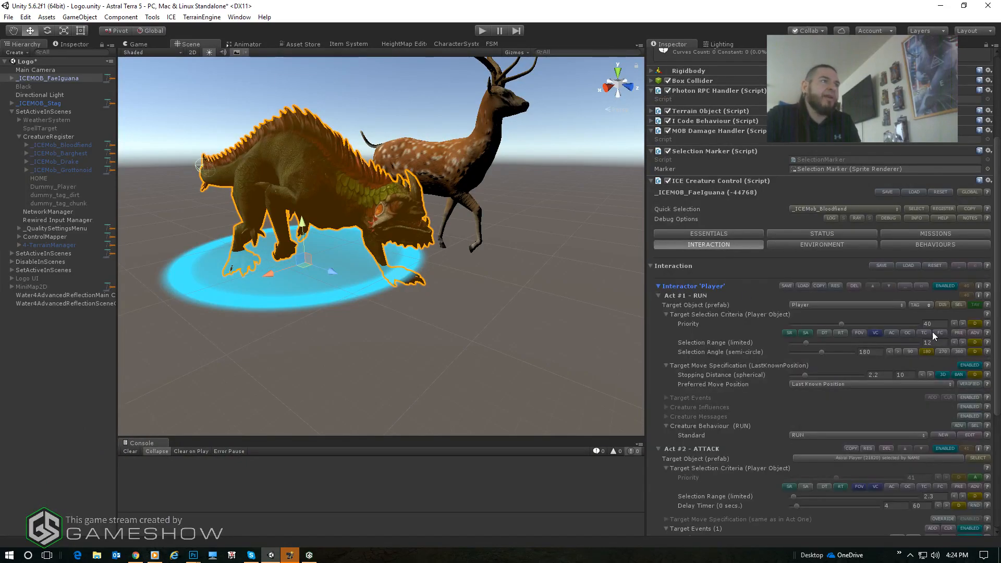
pyautogui.scroll(-5, 720, 530)
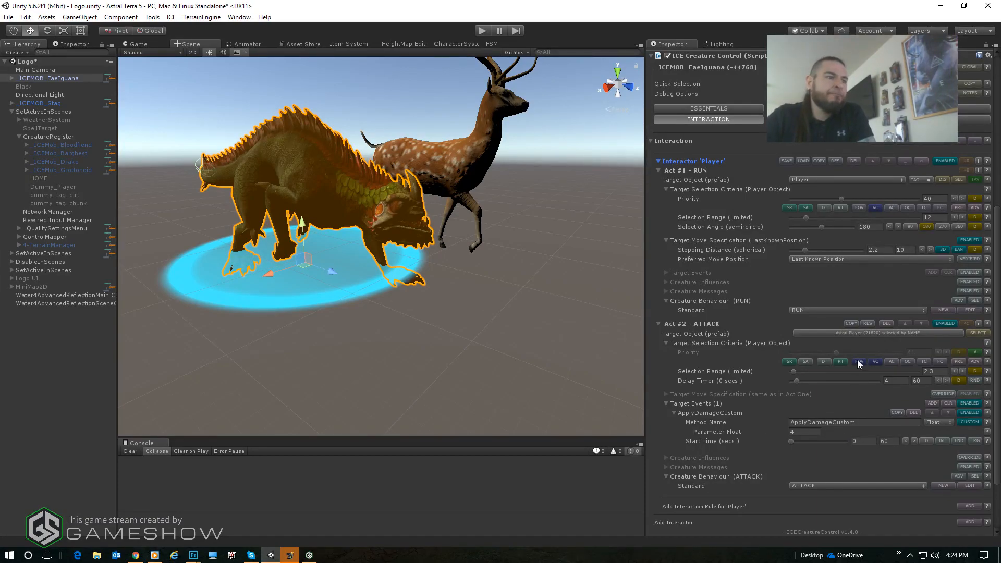
pyautogui.scroll(10, 855, 357)
pyautogui.scroll(-5, 861, 282)
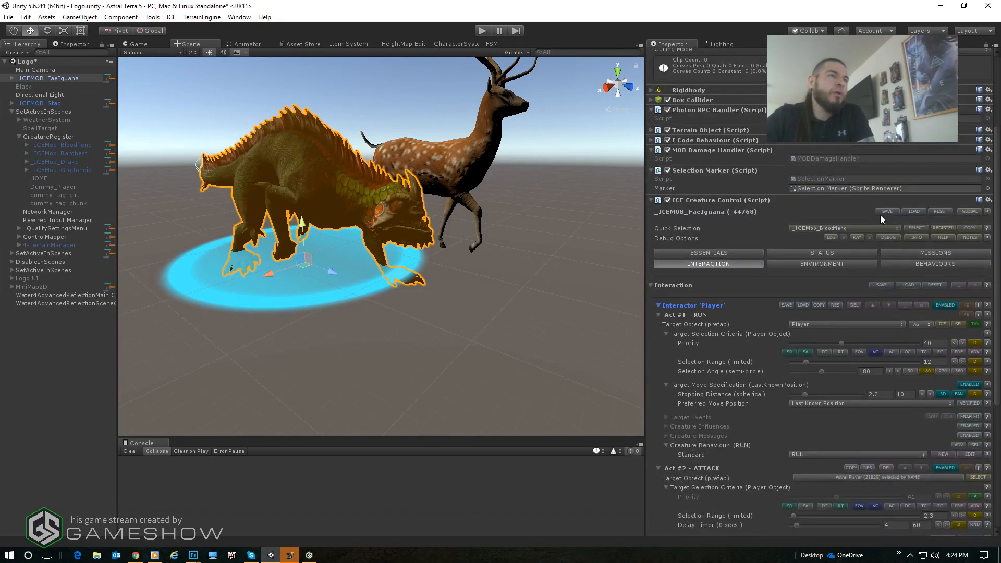
# - Enable the Patrol Mission in the creature's Missions settings
pyautogui.click(934, 253)
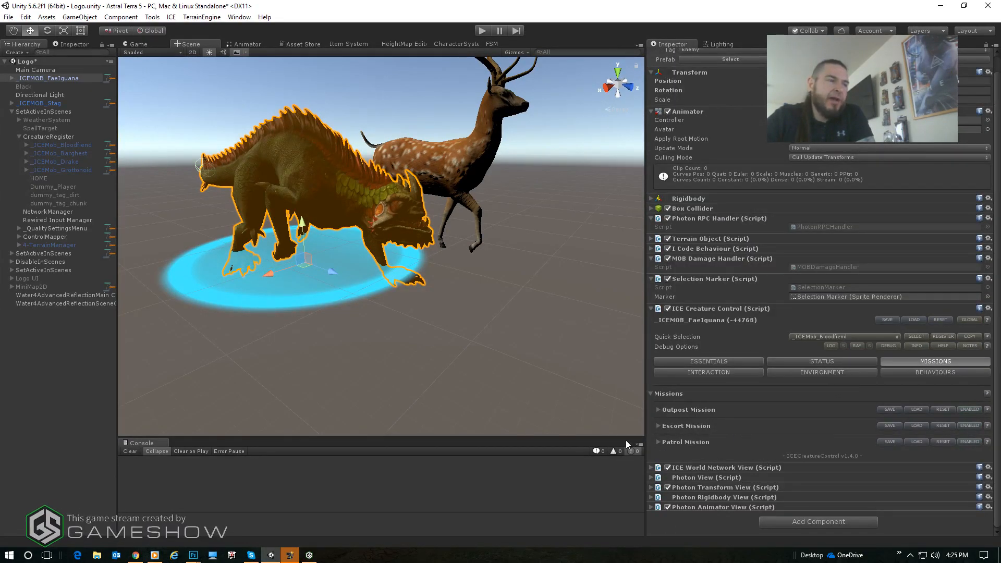
pyautogui.click(659, 442)
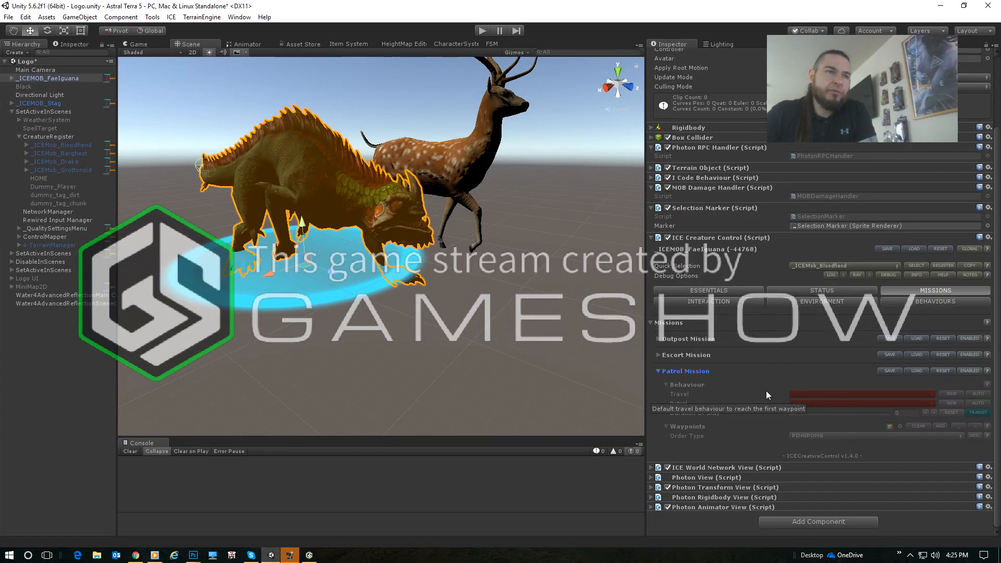
pyautogui.click(970, 370)
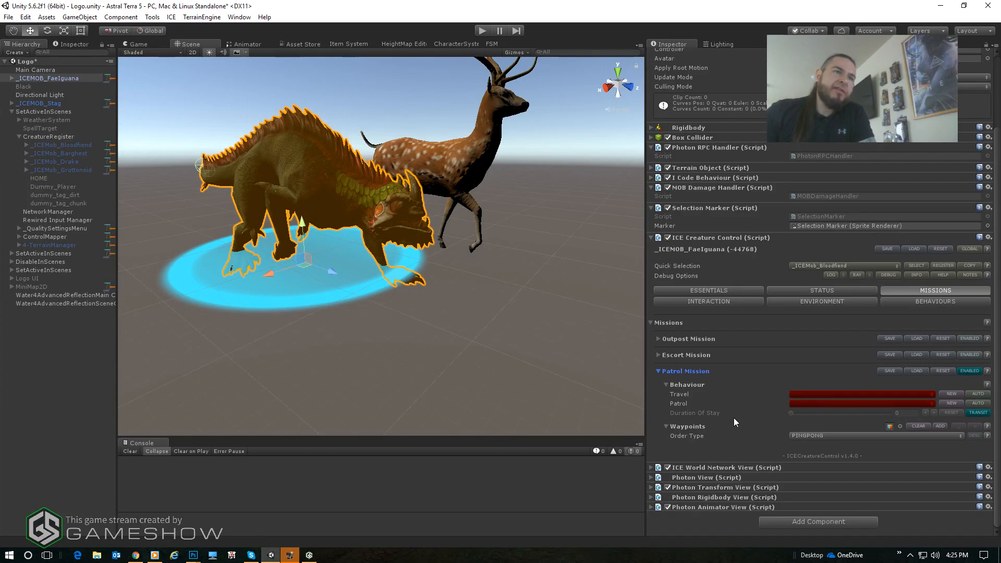
# - Set the Patrol Mission's Travel behaviour to RUN and its Patrol behaviour to WALK
pyautogui.click(840, 393)
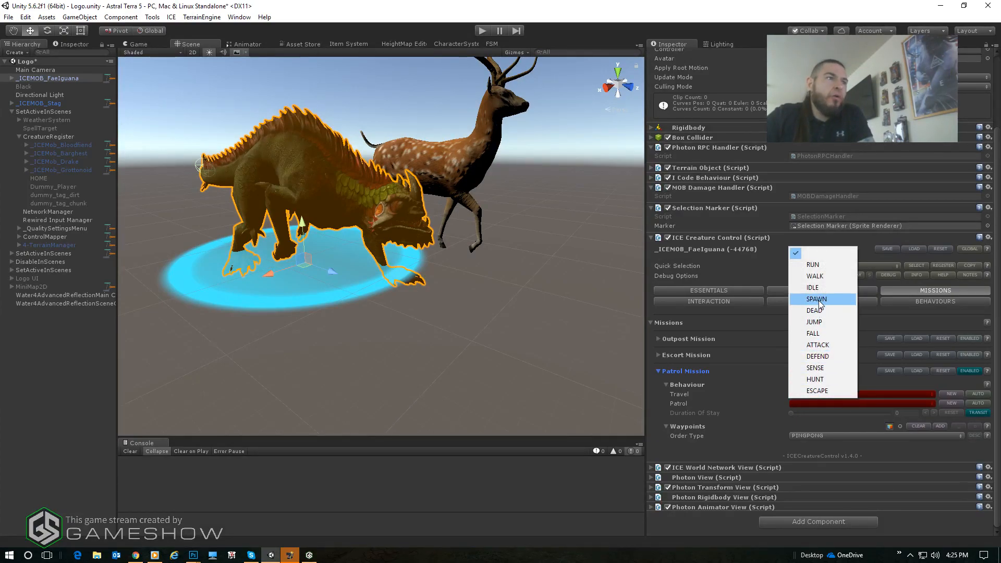
pyautogui.click(813, 265)
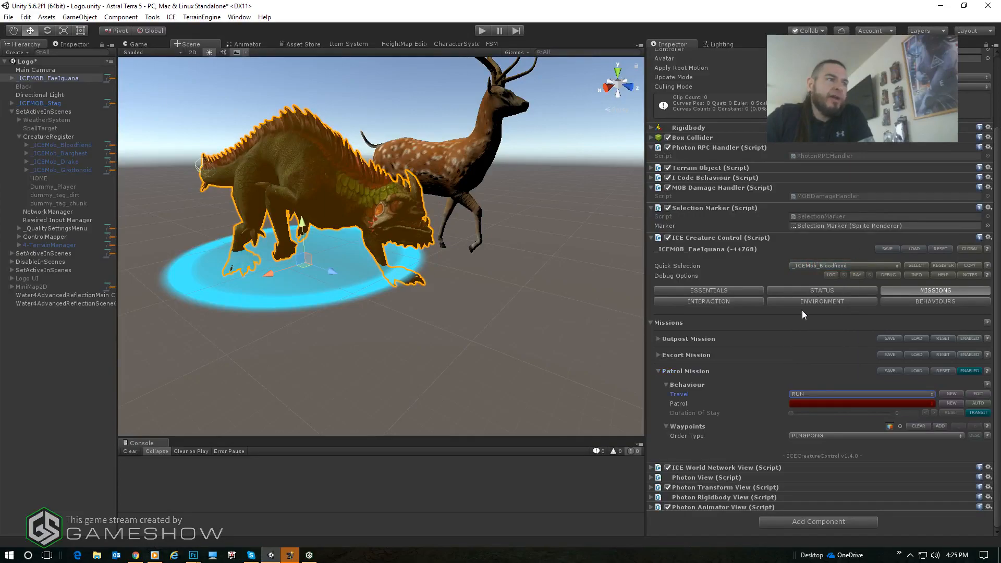
pyautogui.click(812, 403)
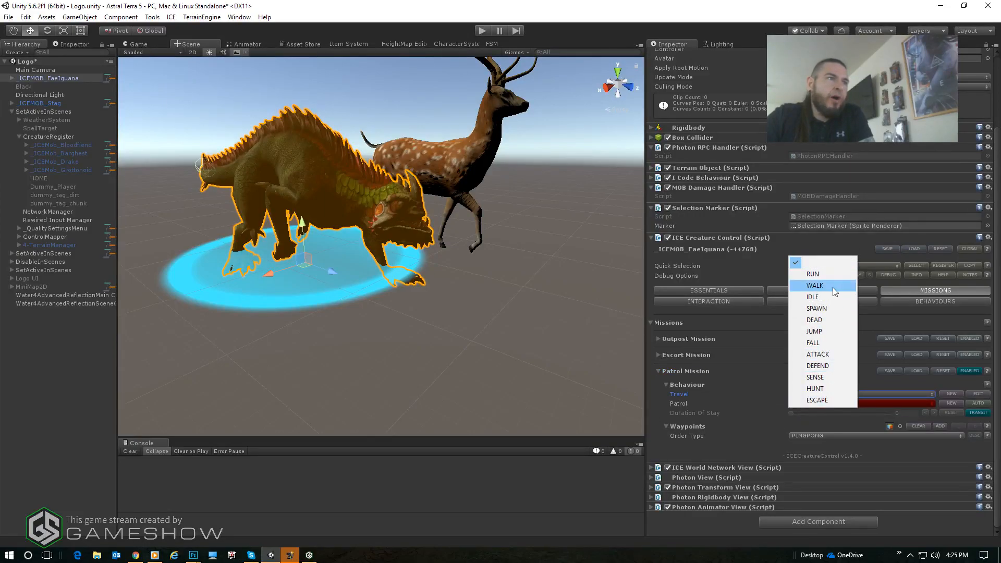
pyautogui.click(833, 287)
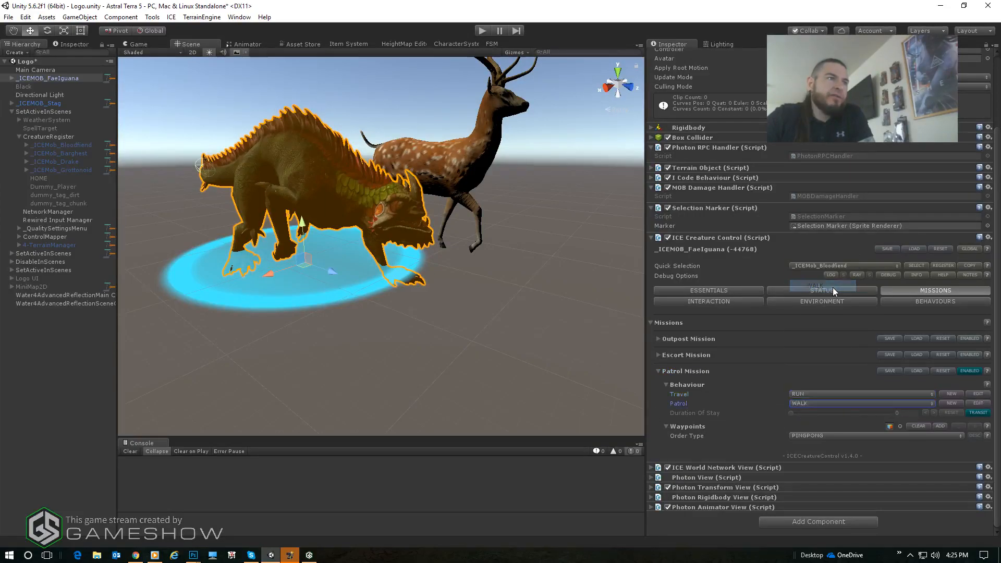
# - Set the Patrol Mission's Duration Of Stay to 10, with SENSE as the Leisure behaviour and WALK as the Rendezvous behaviour
pyautogui.click(977, 414)
pyautogui.click(897, 413)
pyautogui.write('10')
pyautogui.click(845, 422)
pyautogui.click(833, 394)
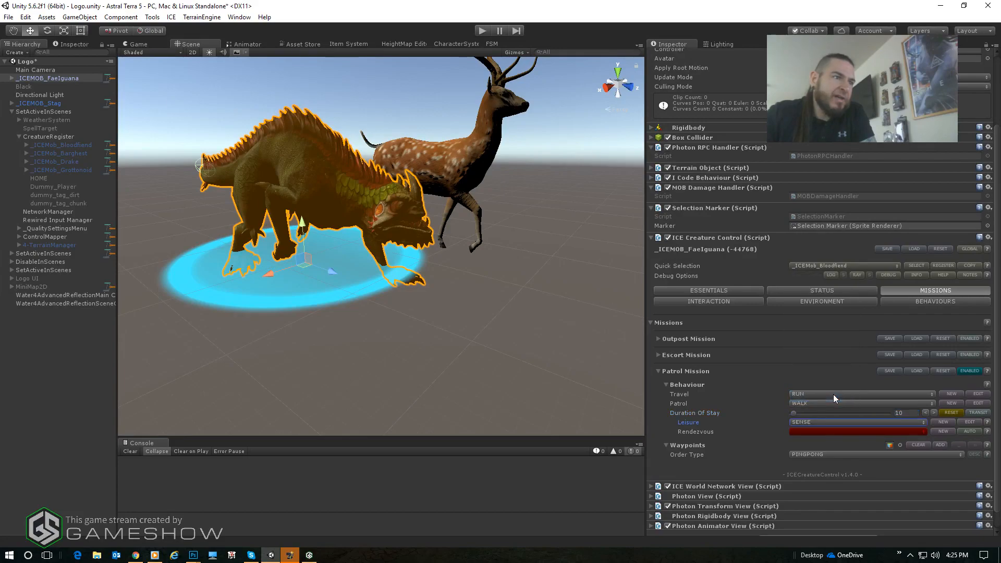
pyautogui.click(805, 431)
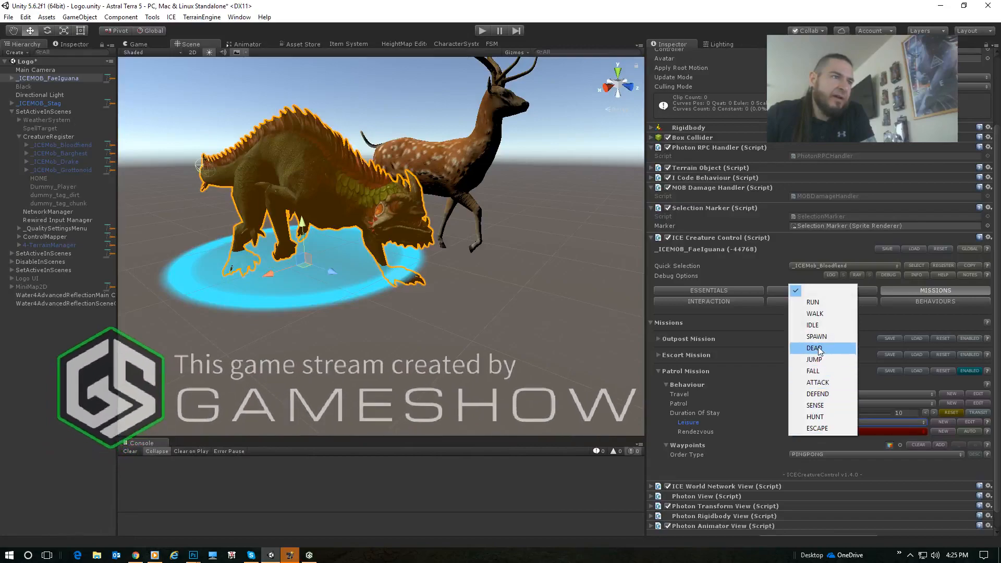
pyautogui.click(822, 312)
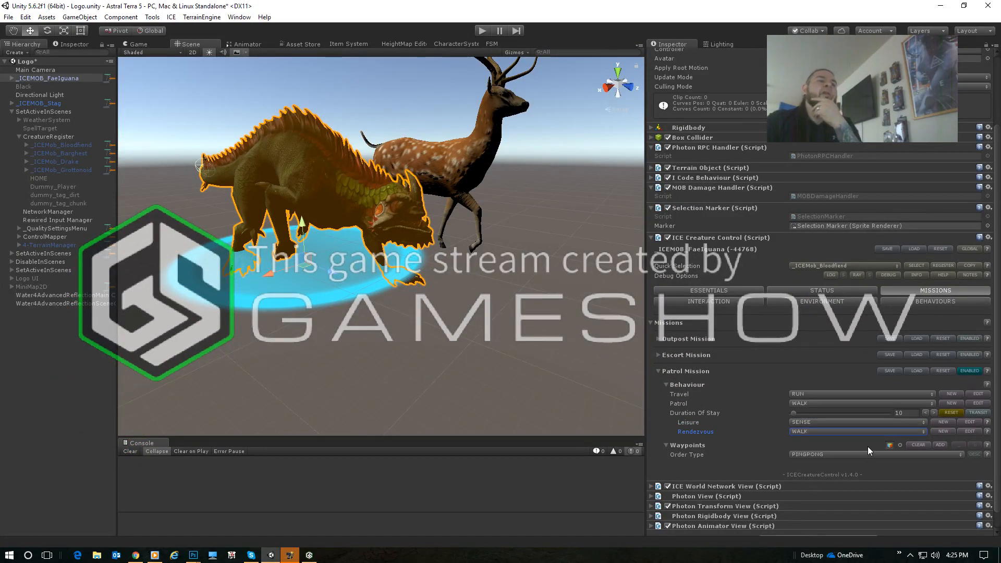
# - Add two waypoints to the Patrol Mission and enable Waypoint #1
pyautogui.scroll(-1, 867, 446)
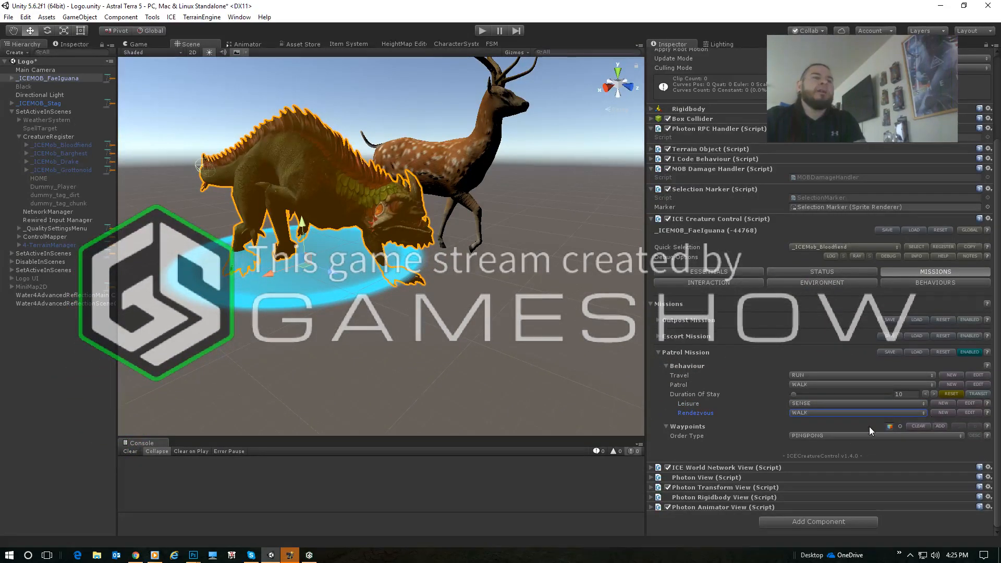
pyautogui.doubleClick(939, 425)
pyautogui.scroll(-2, 746, 508)
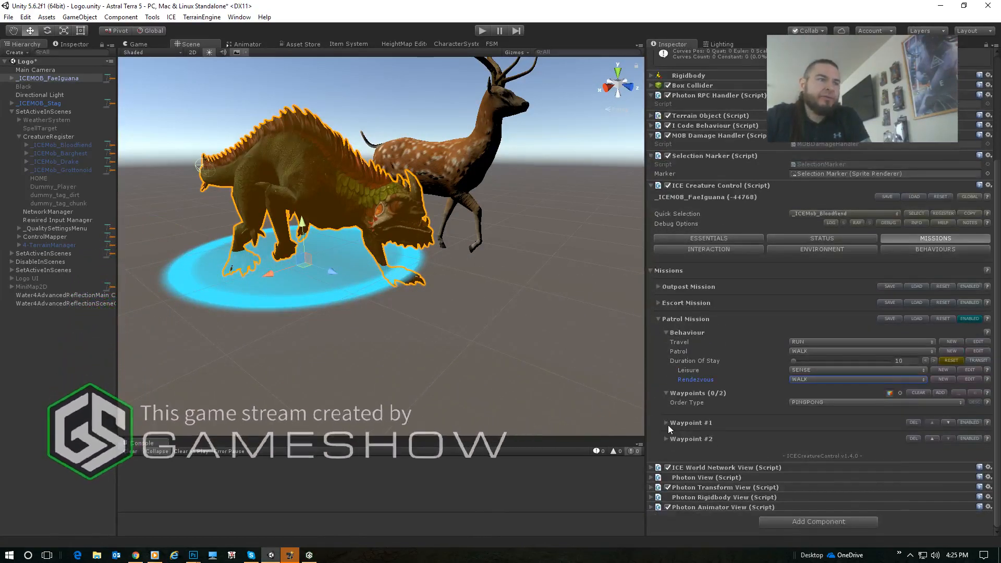
pyautogui.click(665, 422)
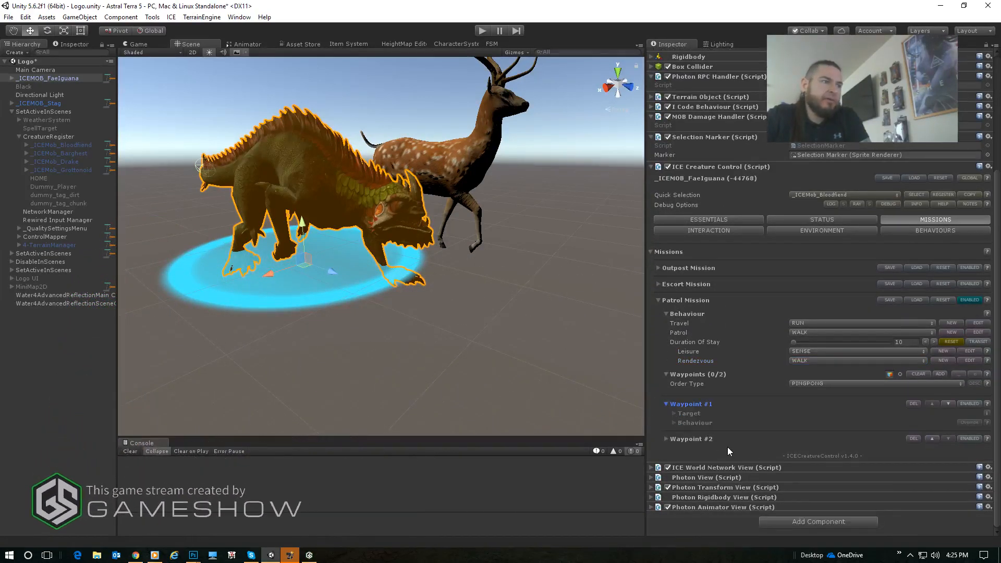
pyautogui.click(971, 403)
# - Define Waypoint #1's target object by TAG, using the wood tag
pyautogui.click(675, 413)
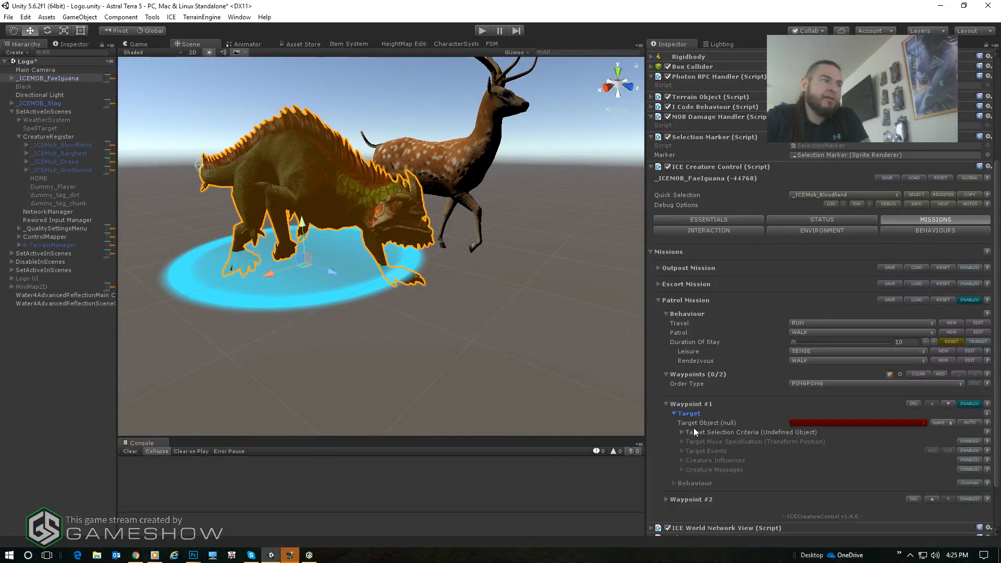
pyautogui.click(940, 362)
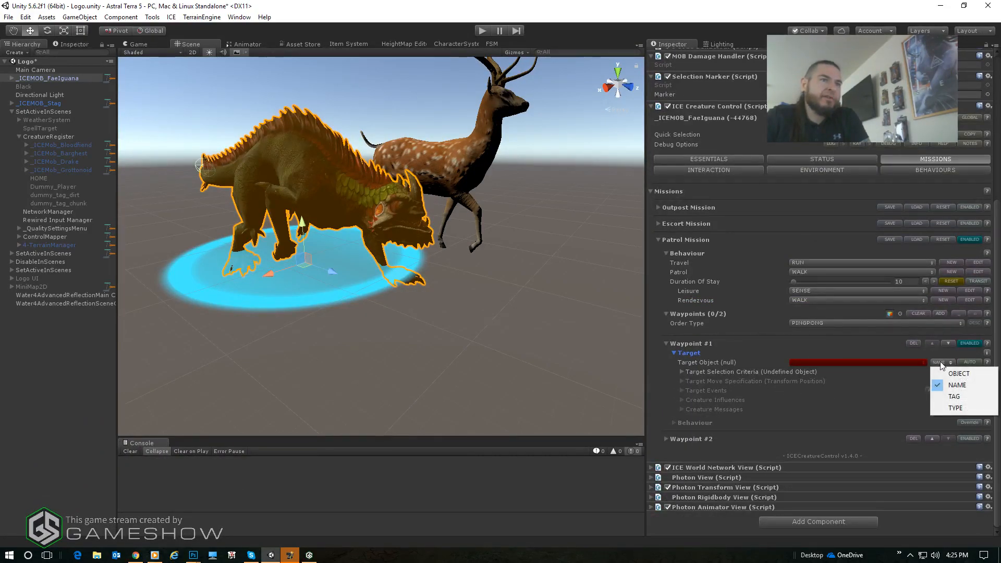
pyautogui.click(953, 396)
pyautogui.click(847, 362)
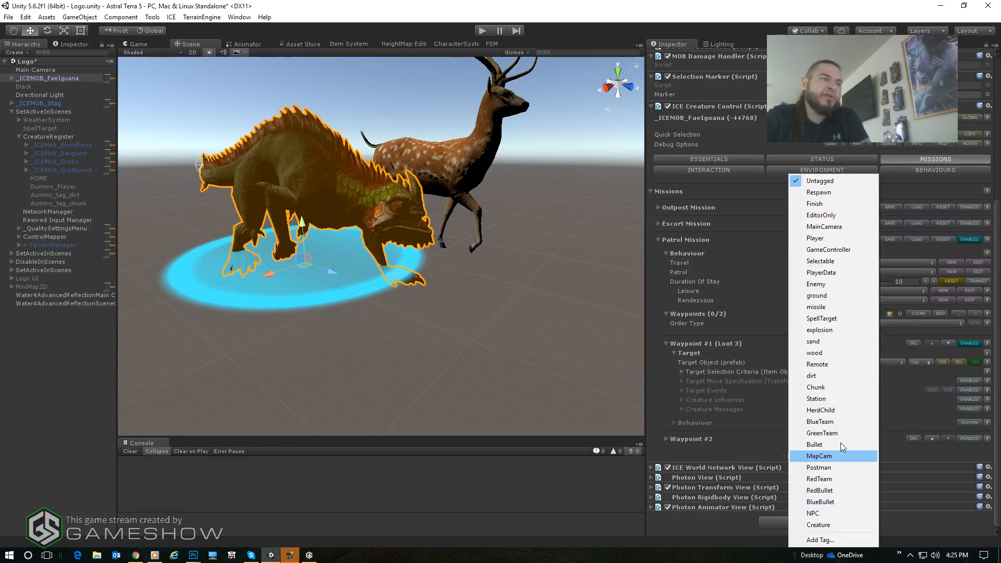
pyautogui.click(825, 354)
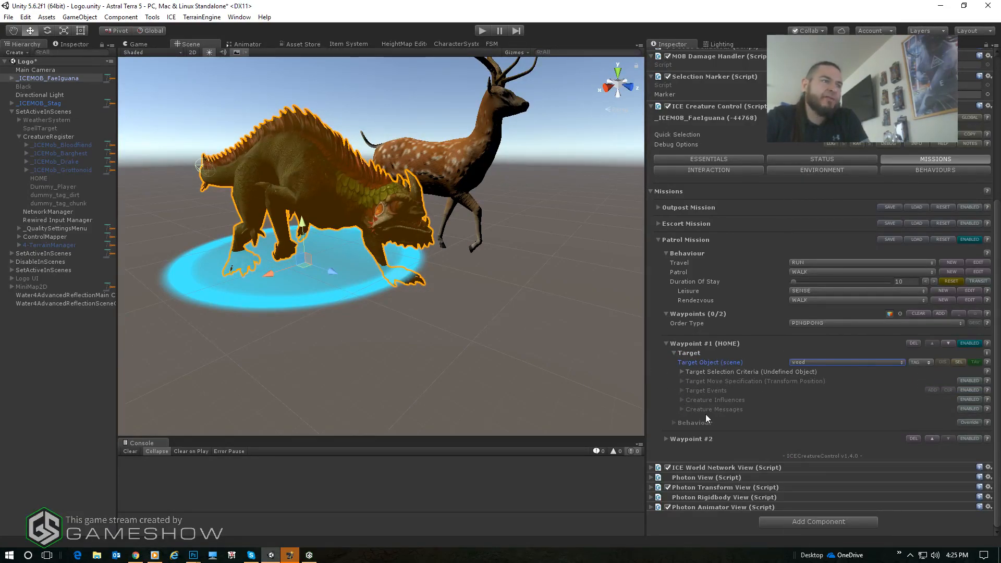
# - Set Waypoint #1's selection priority to 60, enable its selection range and angle criteria, and use a 270 degree selection angle
pyautogui.click(682, 372)
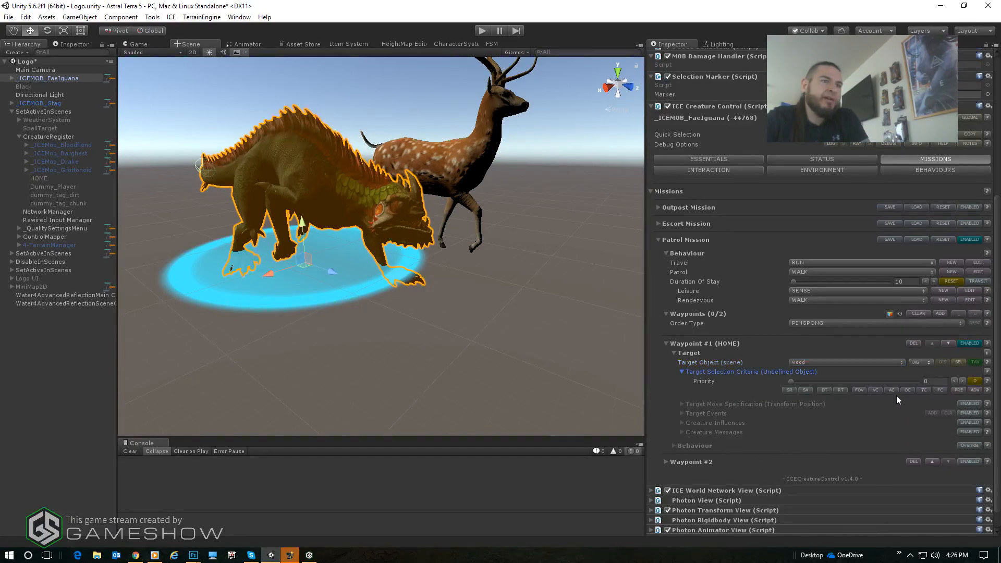
pyautogui.click(789, 390)
pyautogui.click(941, 384)
pyautogui.write('60')
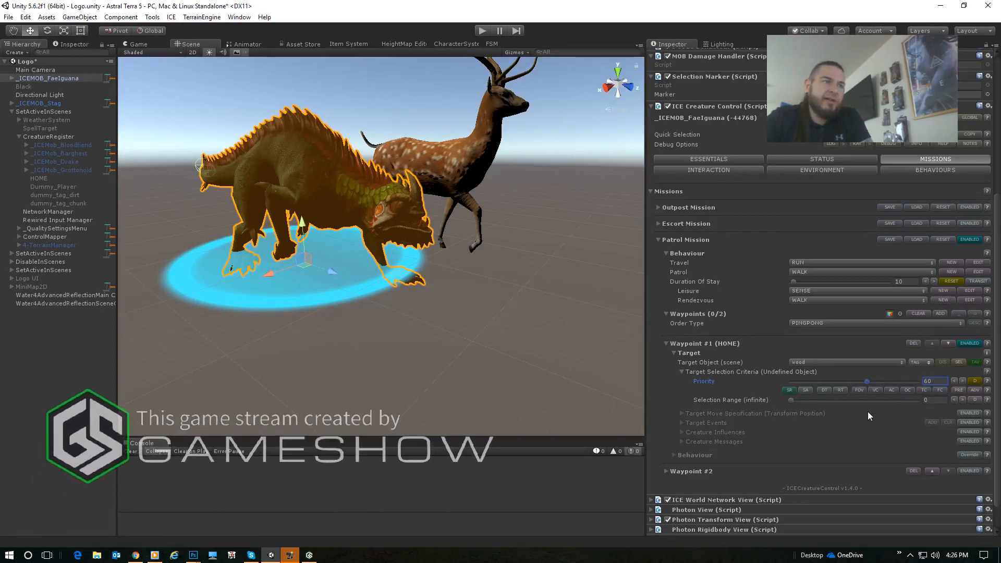
pyautogui.click(805, 390)
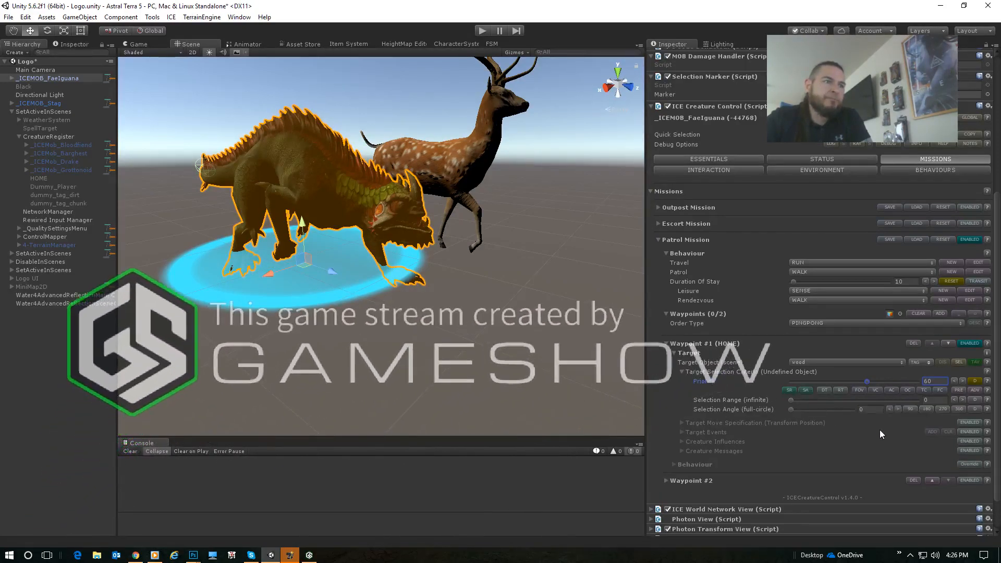
pyautogui.click(927, 408)
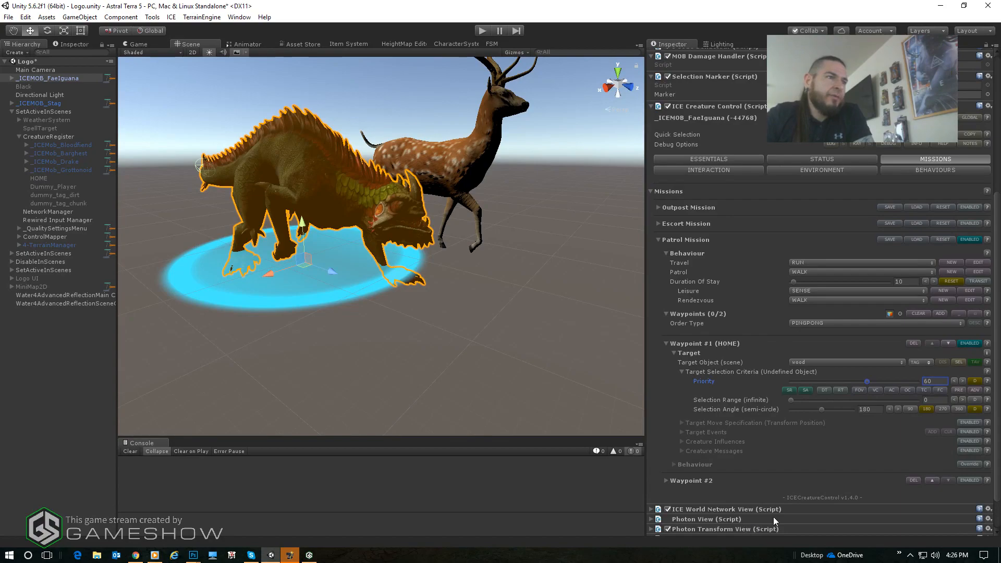
pyautogui.click(942, 409)
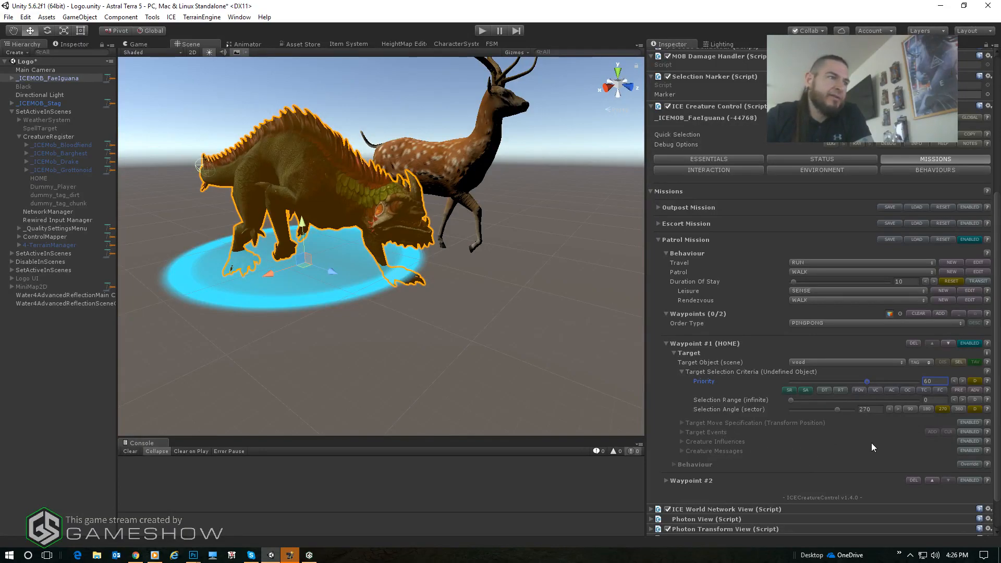
# - Enable Waypoint #1's Target Move Specification with a Stopping Distance of 8 and an Offset Distance of 1
pyautogui.click(969, 423)
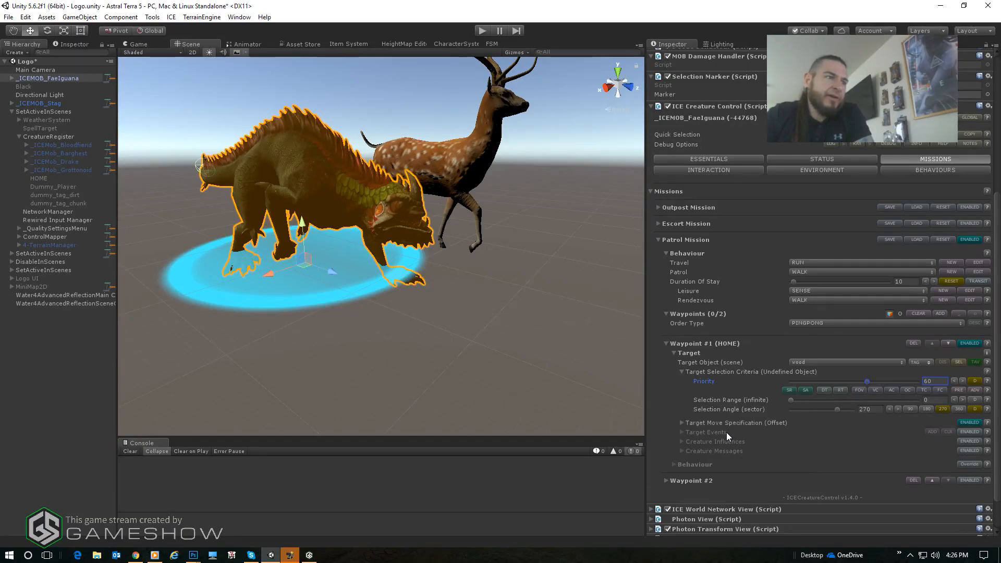
pyautogui.scroll(-2, 727, 433)
pyautogui.click(681, 381)
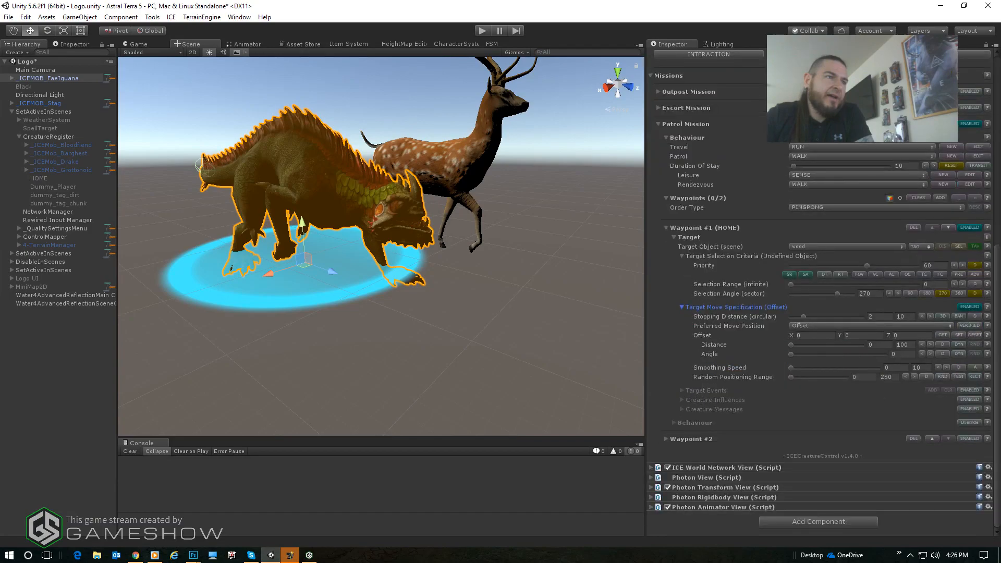
pyautogui.click(885, 316)
pyautogui.write('6')
pyautogui.write('8')
pyautogui.click(887, 345)
pyautogui.write('1')
# - Set Waypoint #1's Random Positioning Range to 10 and update its position on CHANGED, REACHED and TIMER
pyautogui.click(870, 378)
pyautogui.write('10')
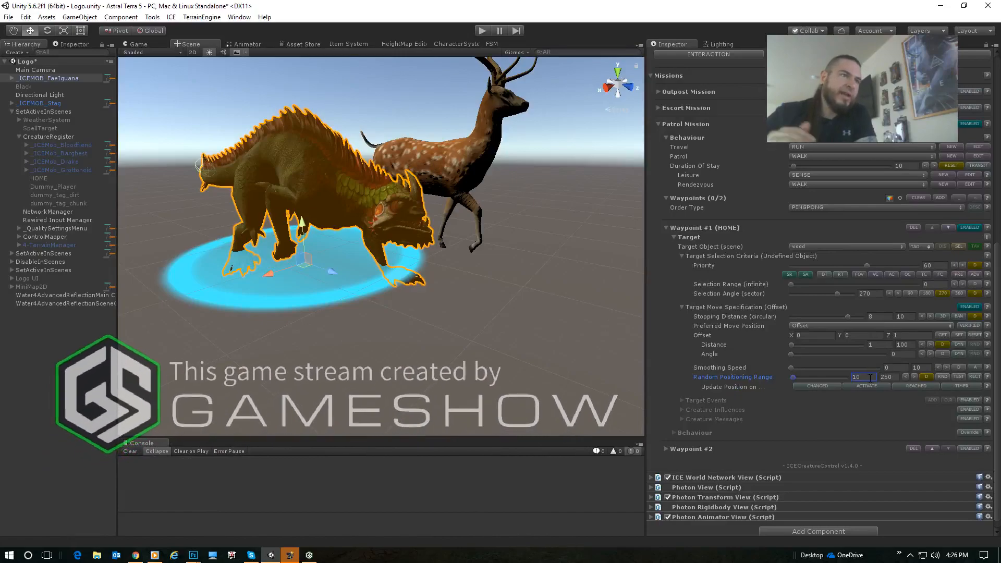
pyautogui.click(820, 386)
pyautogui.click(926, 386)
pyautogui.click(959, 386)
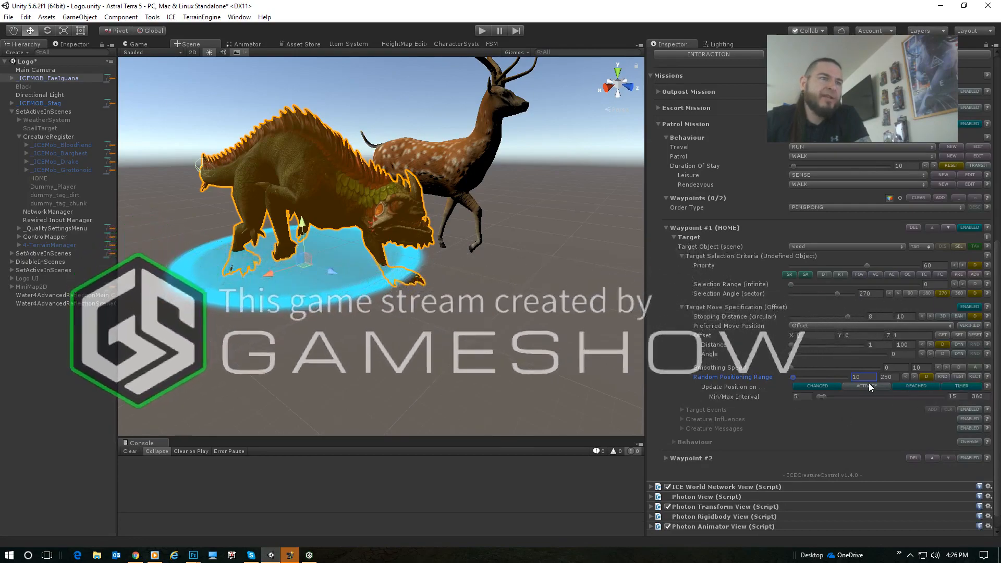
# - Set Waypoint #1's position update interval to a minimum of 7 and a maximum of 12
pyautogui.click(953, 396)
pyautogui.write('10')
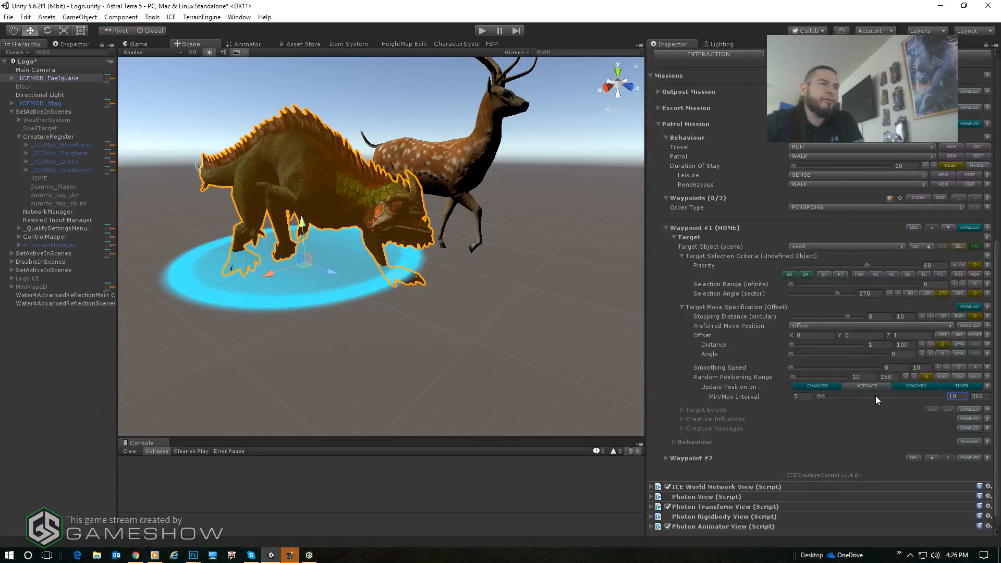
pyautogui.click(802, 397)
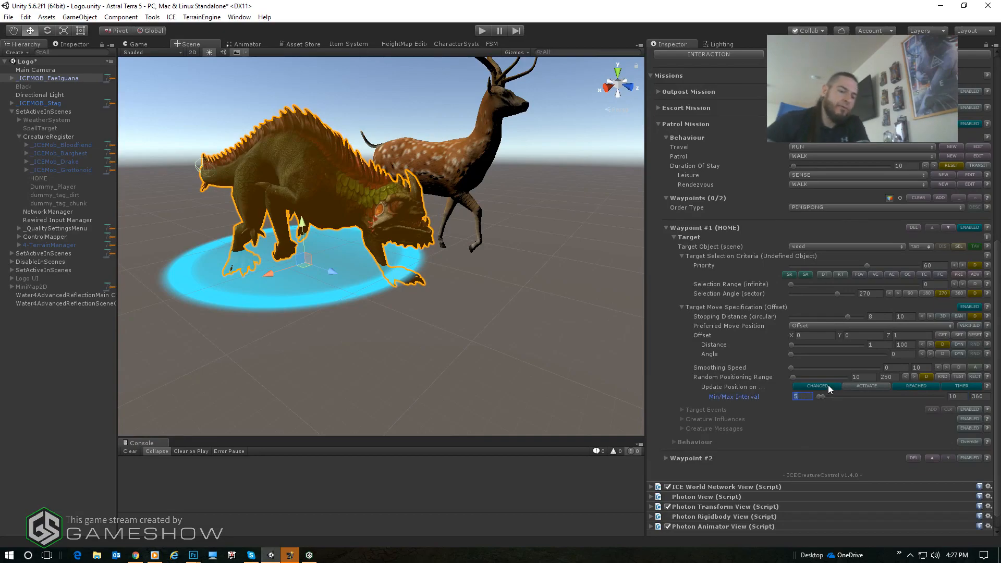
pyautogui.write('7')
pyautogui.click(959, 397)
pyautogui.write('12')
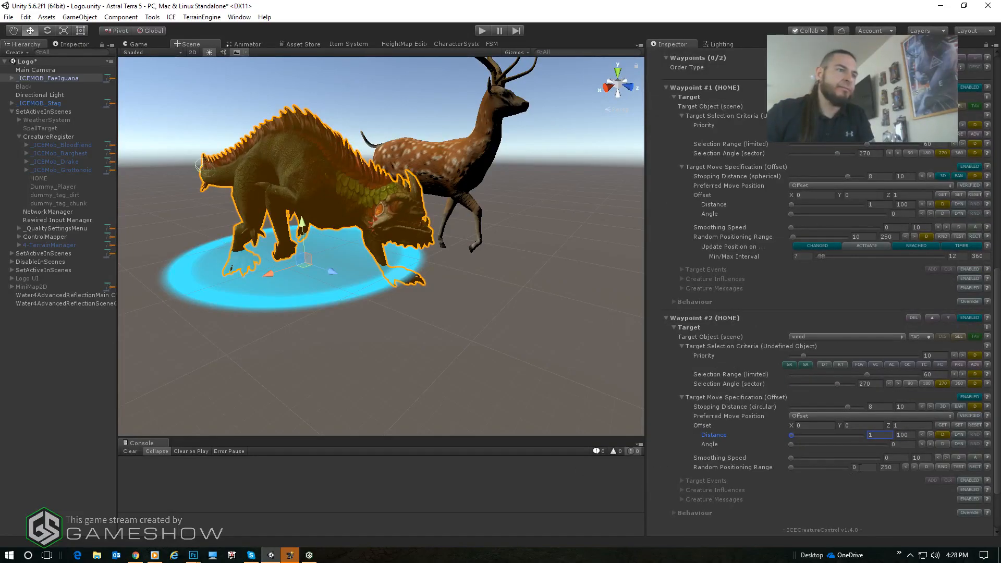
# - Set Waypoint #2's Random Positioning Range to 10 and update its position on CHANGED and REACHED
pyautogui.click(860, 467)
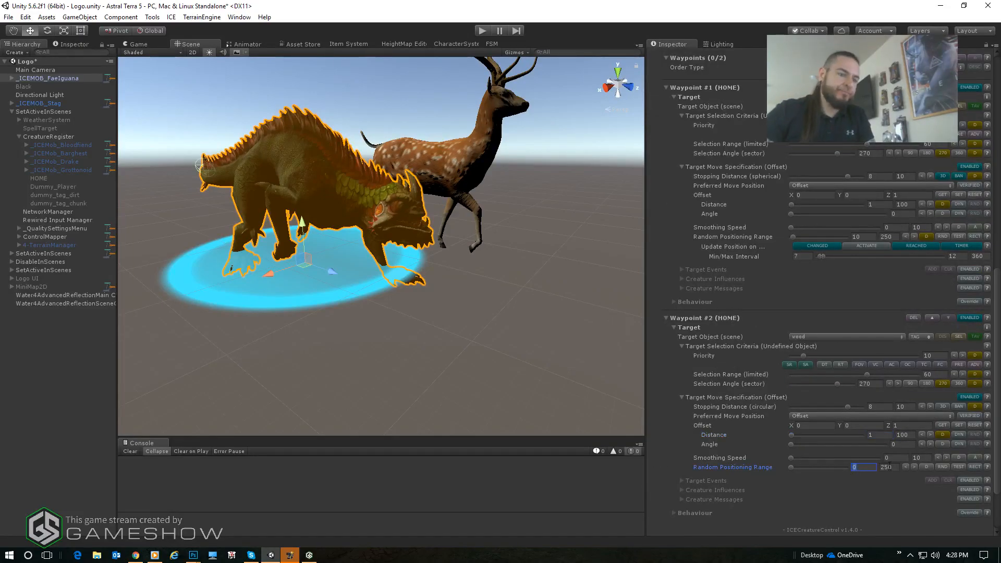
pyautogui.write('10')
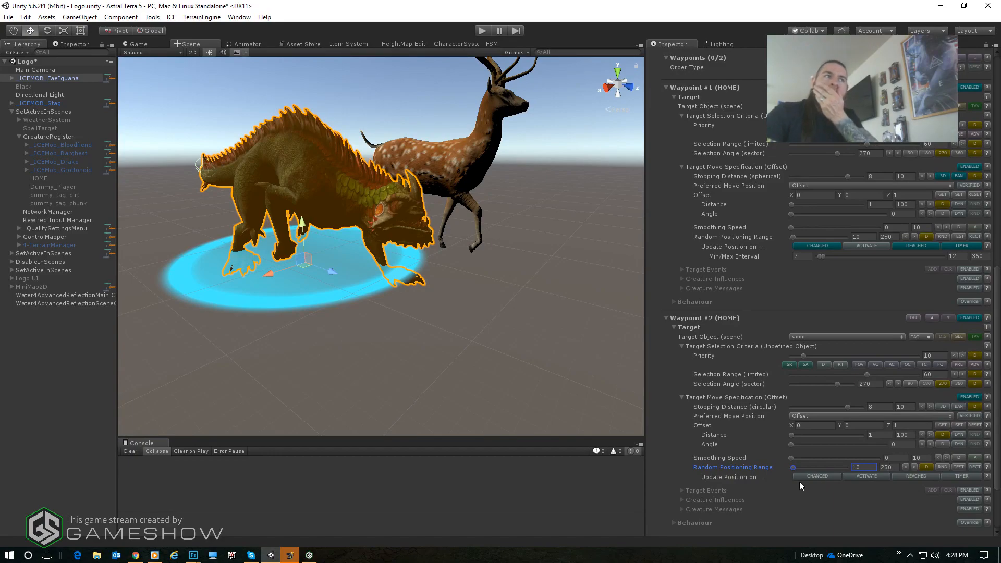
pyautogui.click(828, 475)
pyautogui.click(918, 476)
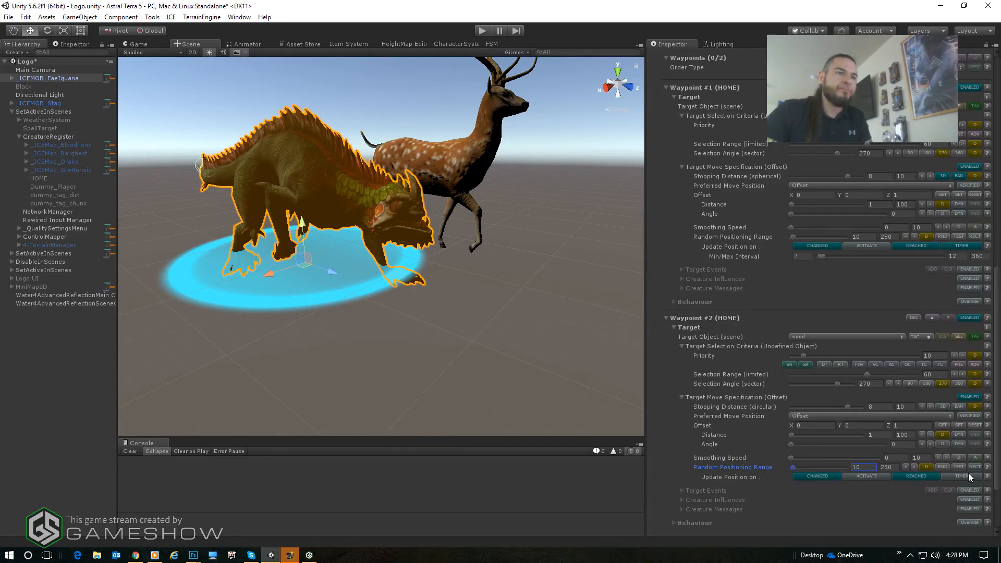
# - Enable TIMER position updates for Waypoint #2 with a minimum interval of 7 and a maximum of 12
pyautogui.scroll(-2, 883, 354)
pyautogui.scroll(-4, 882, 373)
pyautogui.click(798, 393)
pyautogui.write('7')
pyautogui.press('Tab')
pyautogui.write('1')
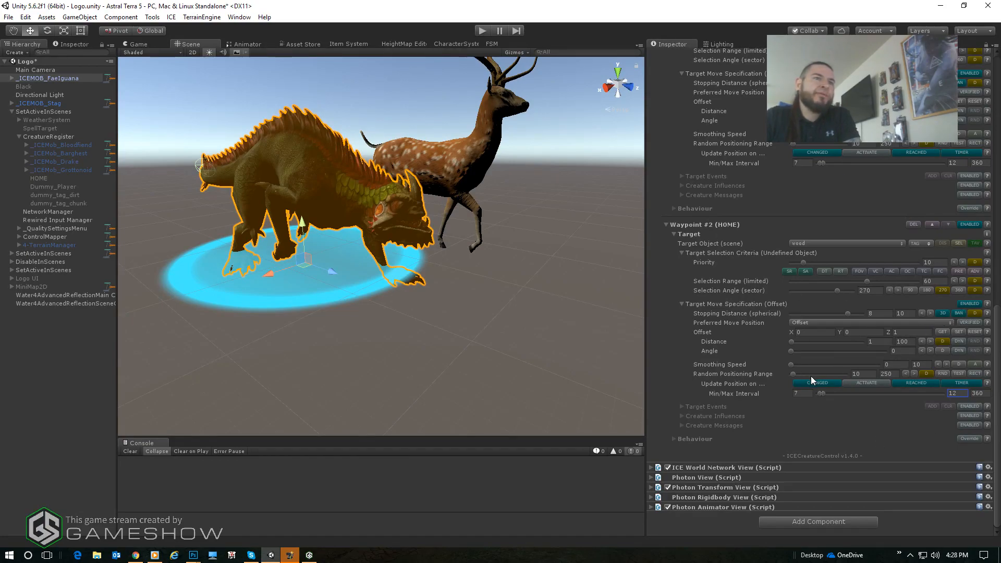
# - Deactivate the _ICEMOB_FaeIguana object and move it under CreatureRegister in the hierarchy
pyautogui.scroll(4, 865, 393)
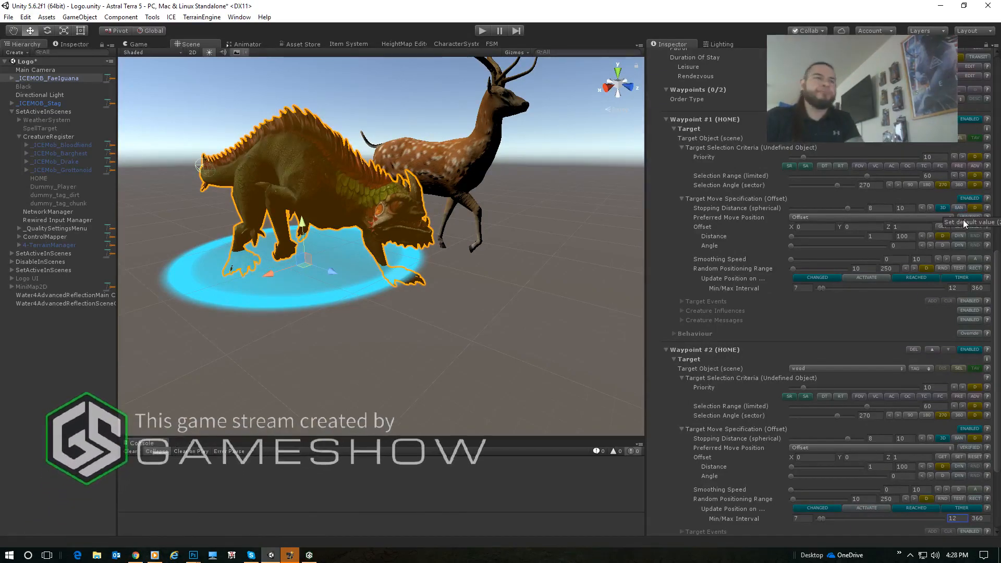
pyautogui.scroll(8, 884, 383)
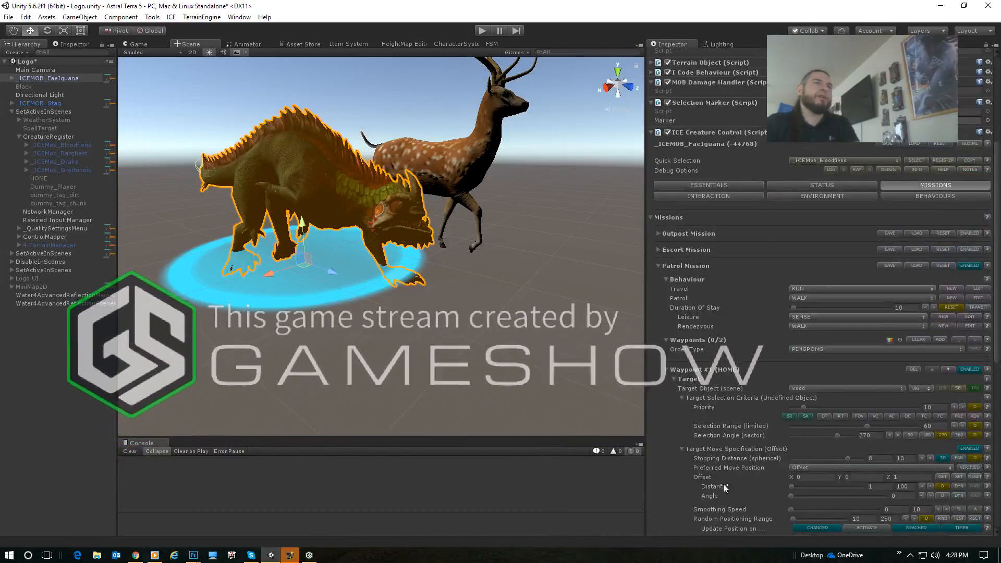
pyautogui.scroll(4, 889, 242)
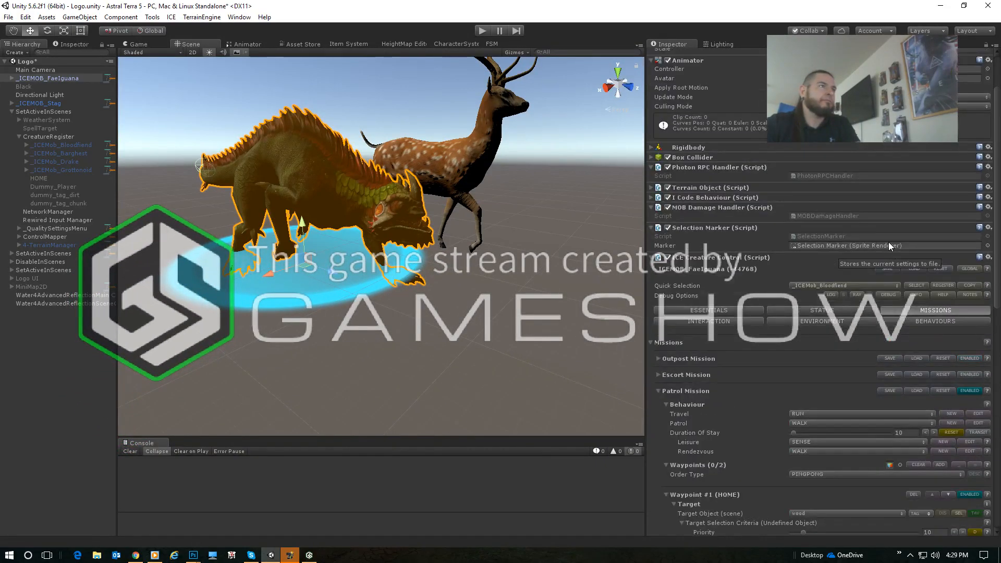
pyautogui.scroll(3, 954, 180)
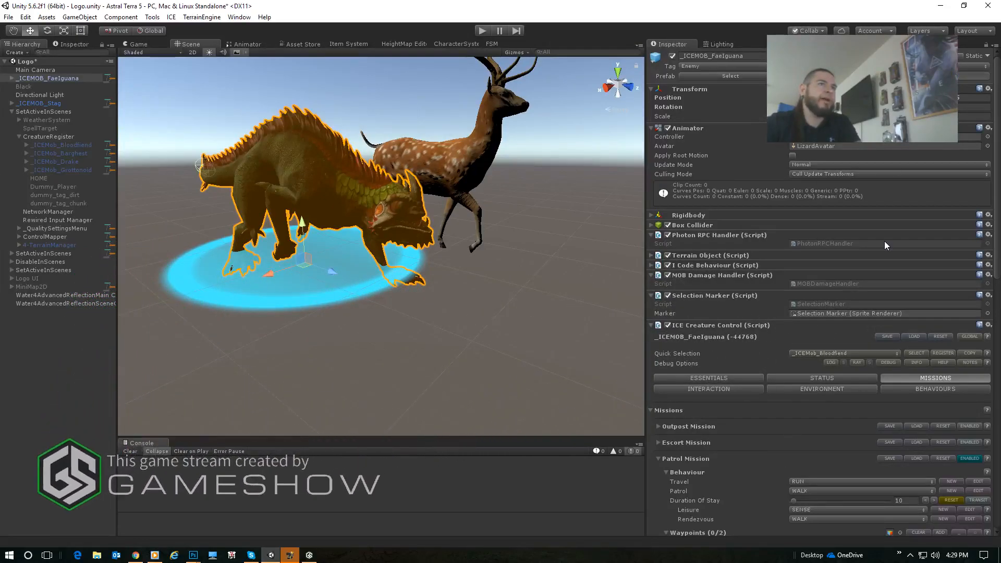
pyautogui.scroll(-5, 787, 287)
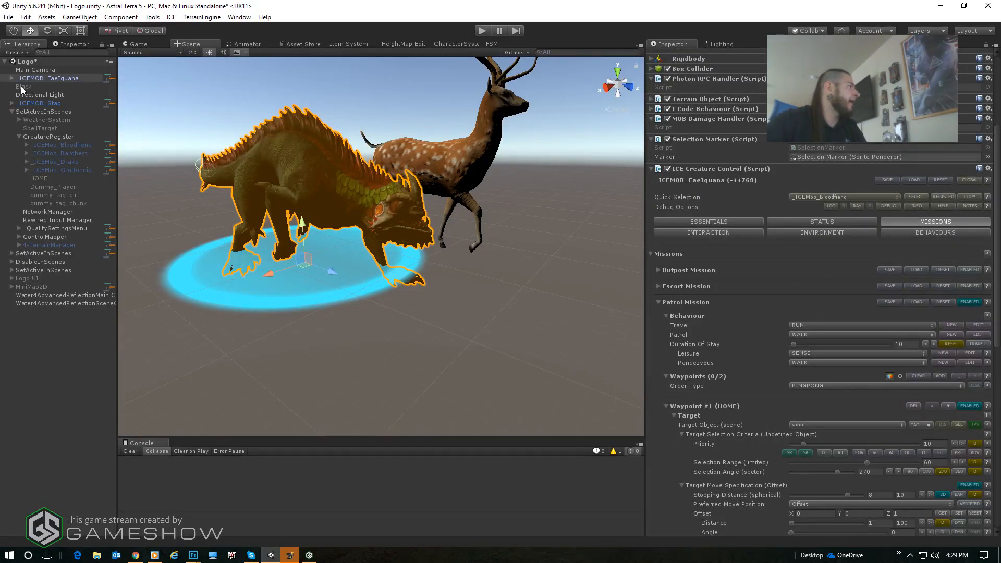
pyautogui.scroll(5, 739, 133)
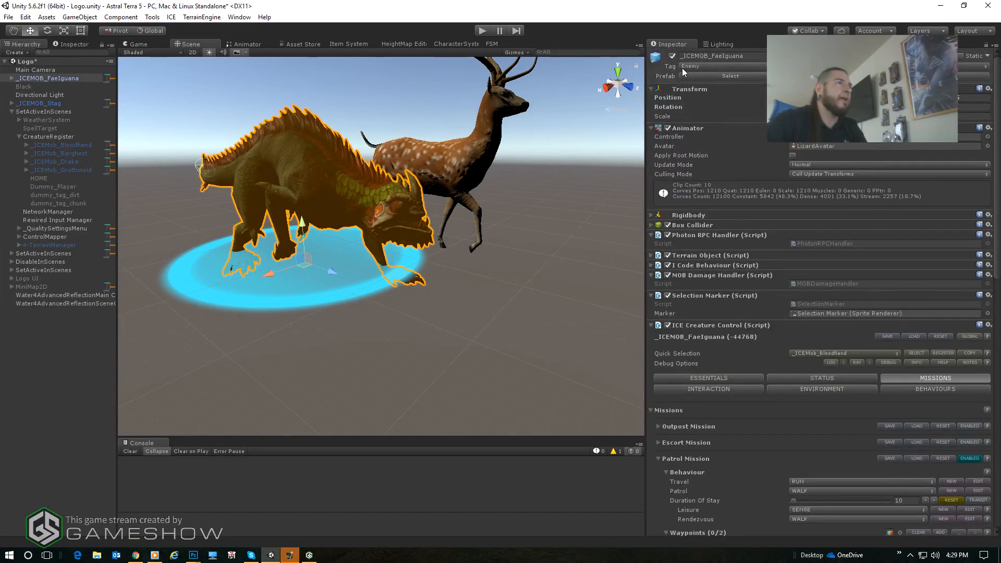
pyautogui.click(672, 56)
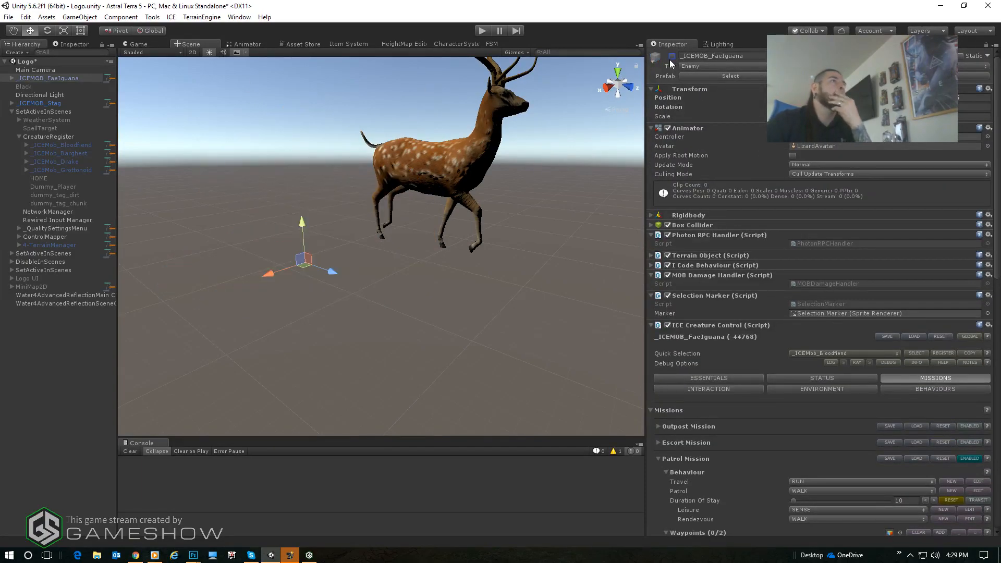
pyautogui.moveTo(48, 76); pyautogui.dragTo(49, 141)
# - Deactivate the _ICEMOB_Stag object and move it under CreatureRegister in the hierarchy
pyautogui.click(43, 94)
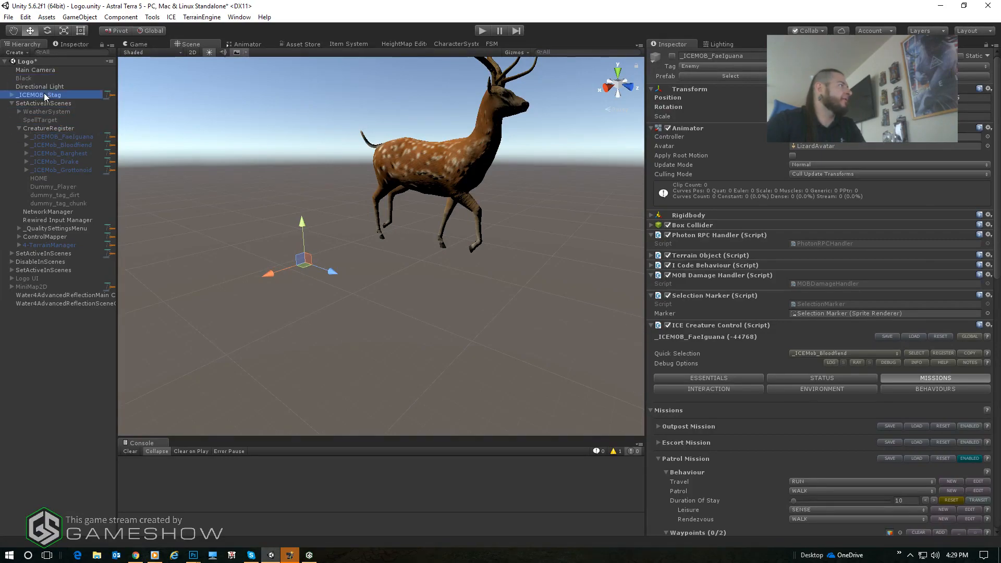
pyautogui.click(672, 56)
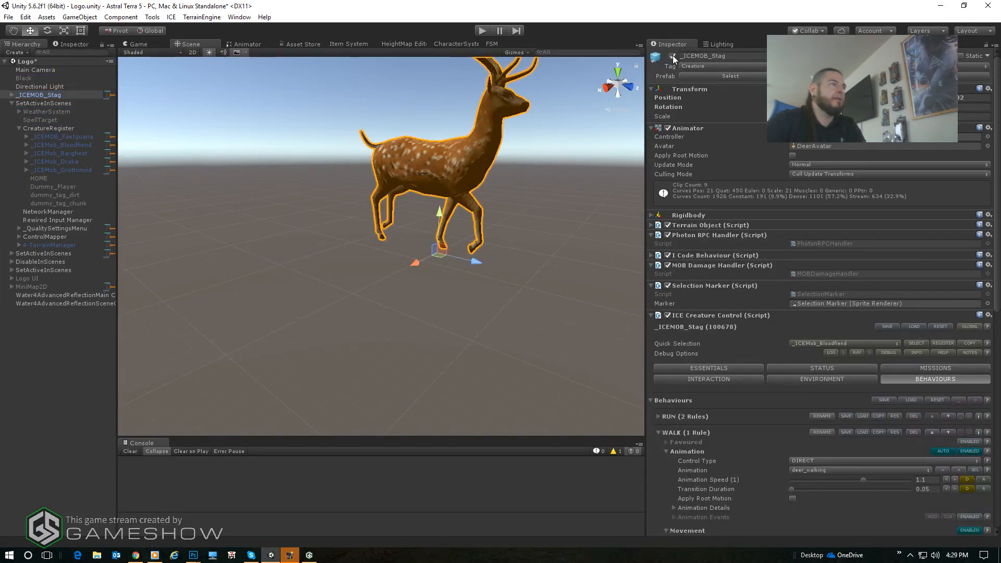
pyautogui.moveTo(44, 95); pyautogui.dragTo(52, 134)
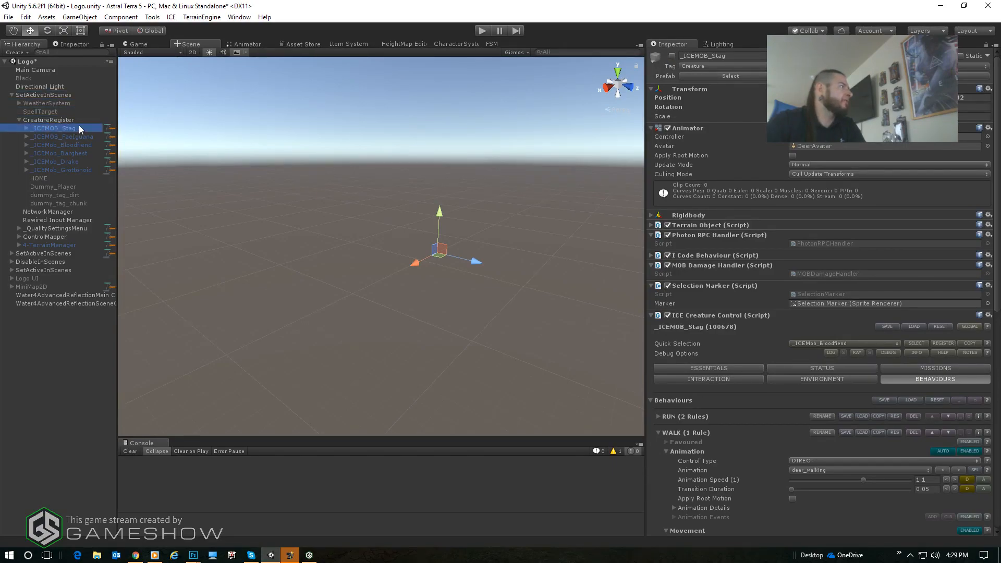
# - Activate pool management for the _ICEMOB_FaeIguana reference object in CreatureRegister
pyautogui.click(51, 120)
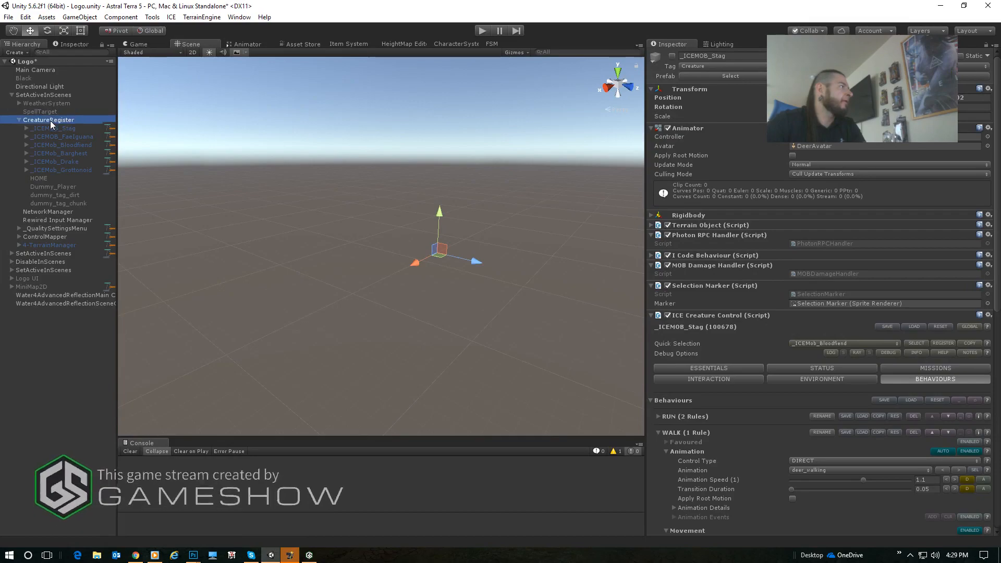
pyautogui.scroll(-2, 746, 354)
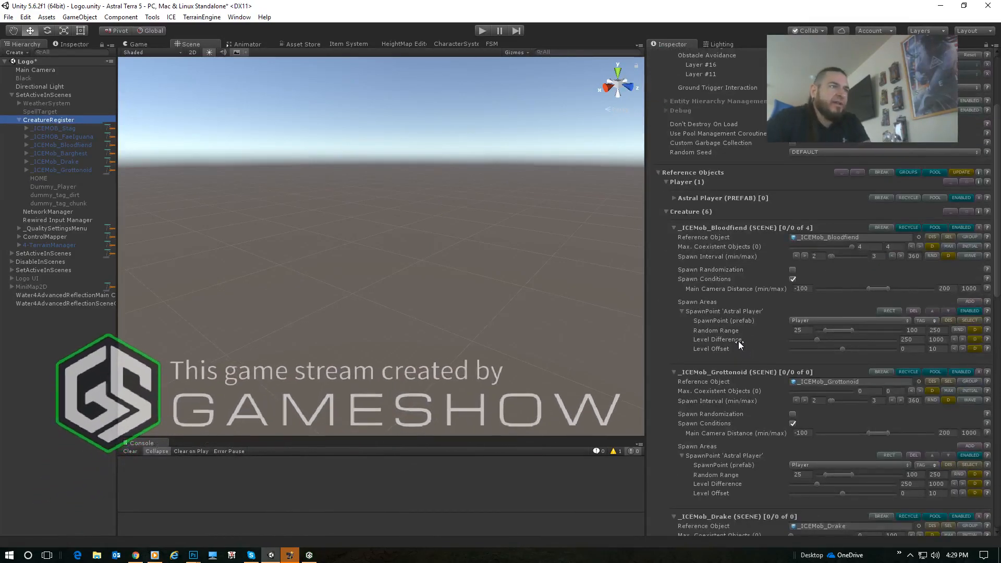
pyautogui.scroll(-10, 720, 334)
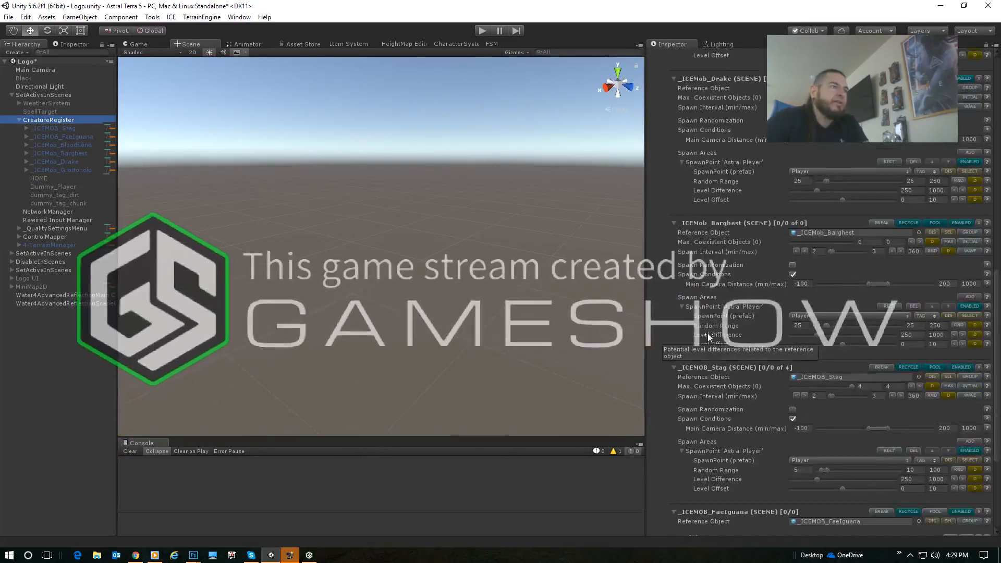
pyautogui.scroll(-8, 751, 352)
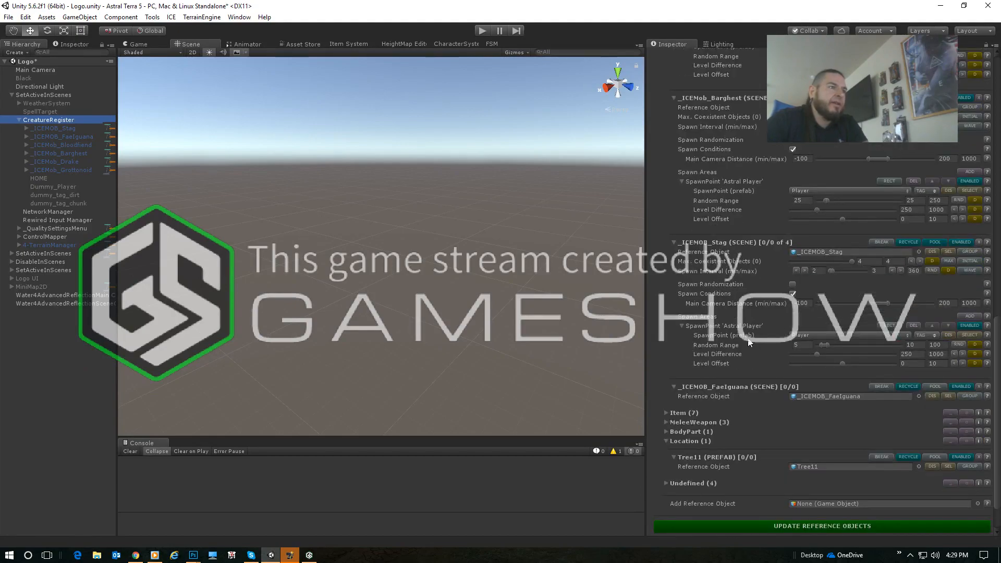
pyautogui.scroll(-2, 782, 344)
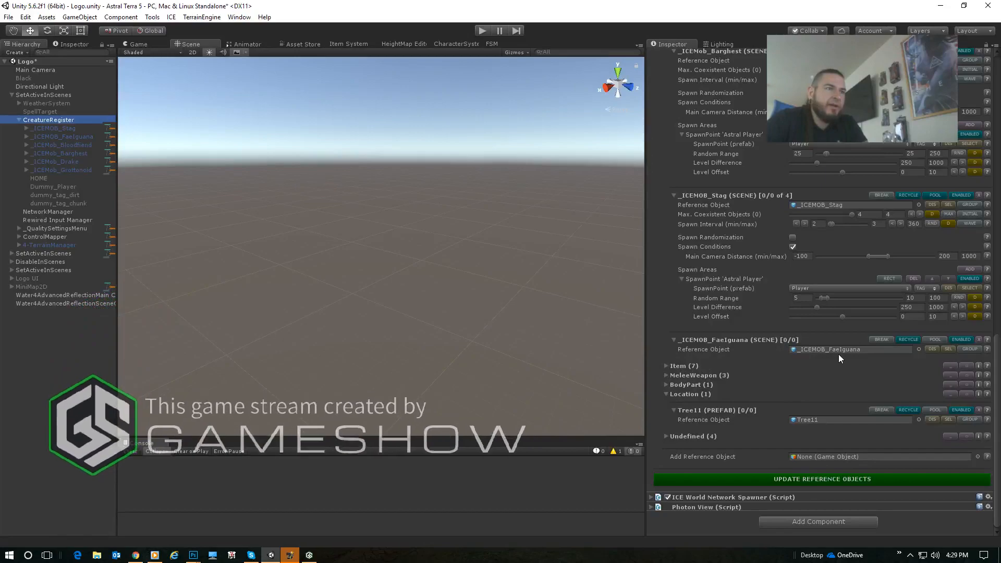
pyautogui.click(935, 339)
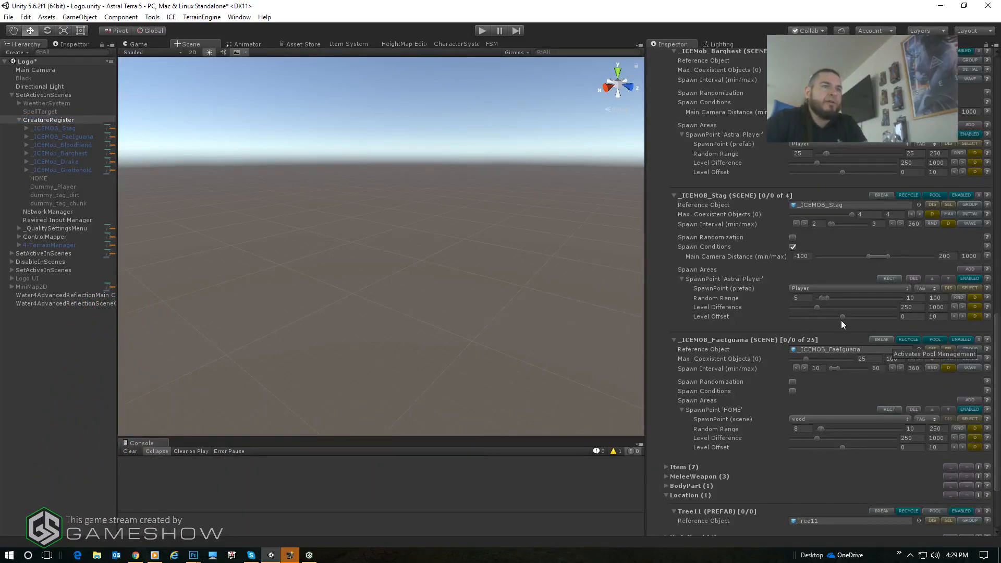
# - Set _ICEMOB_FaeIguana's Max. Coexistent Objects to 4 with a limit of 4, and its Spawn Interval to 2 minimum and 3 maximum
pyautogui.click(871, 357)
pyautogui.write('4')
pyautogui.press('Tab')
pyautogui.write('4')
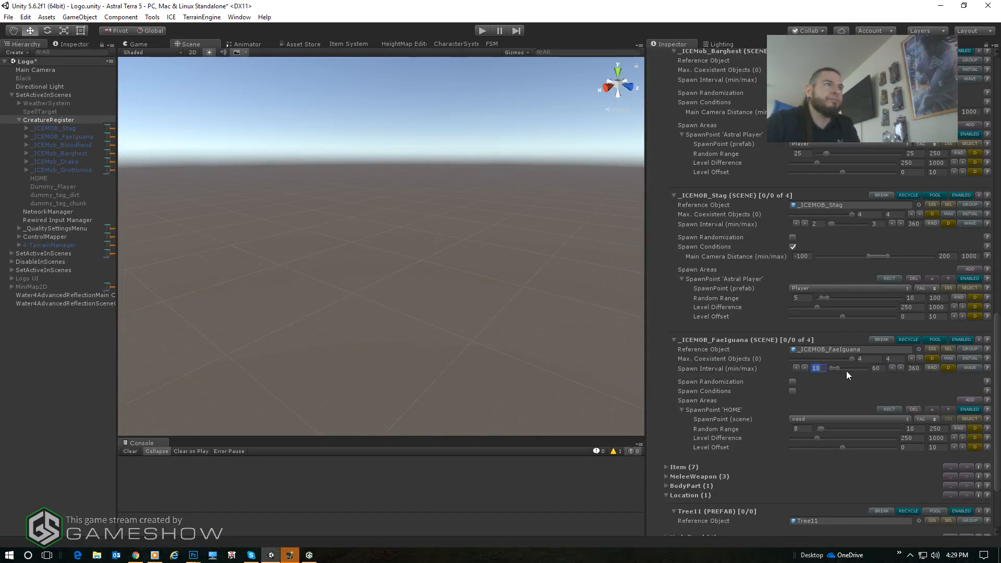
pyautogui.write('2')
pyautogui.press('Tab')
pyautogui.write('3')
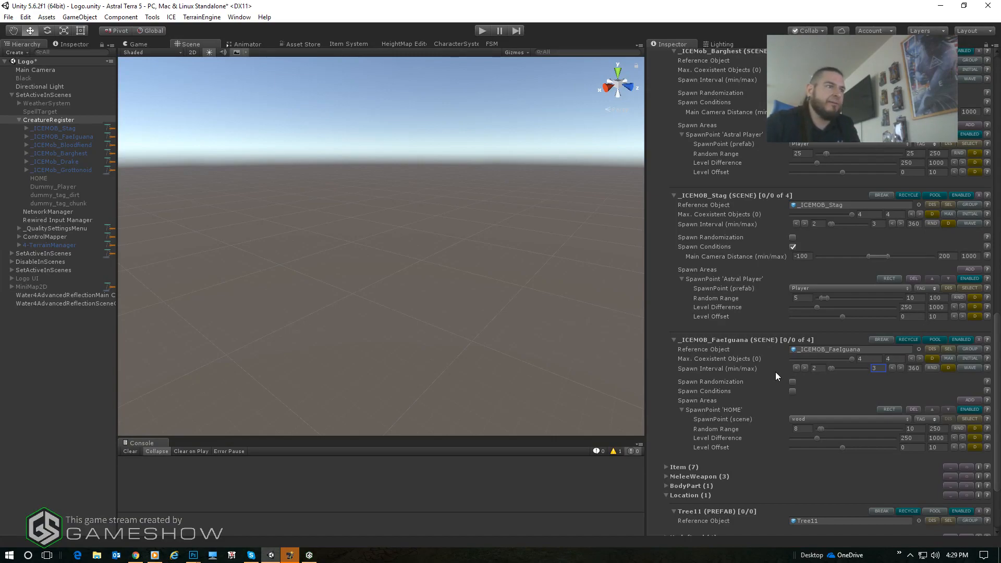
# - Enable Spawn Conditions for _ICEMOB_FaeIguana and set its spawn point to the Player tag with a Random Range of 20 to 20
pyautogui.click(792, 391)
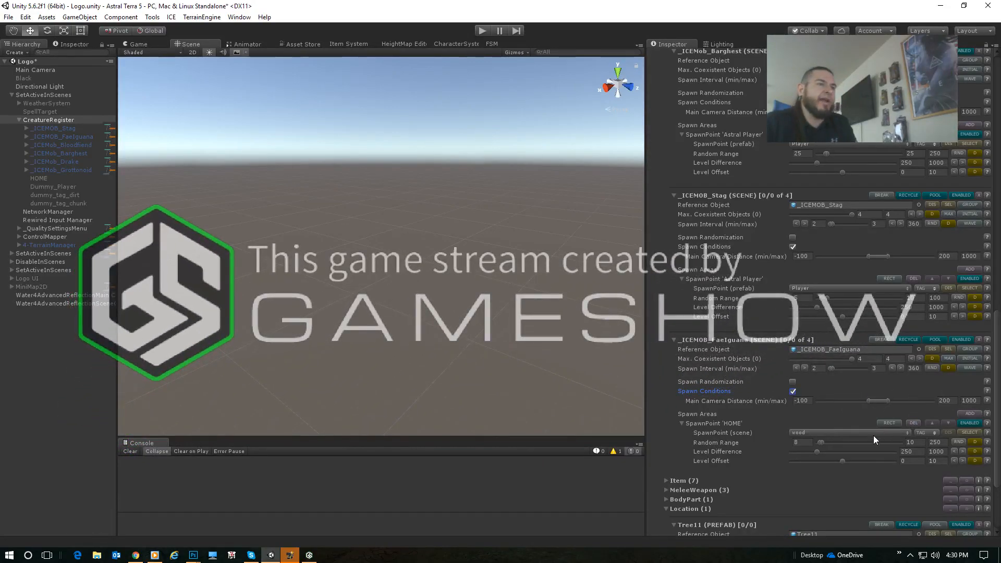
pyautogui.click(847, 433)
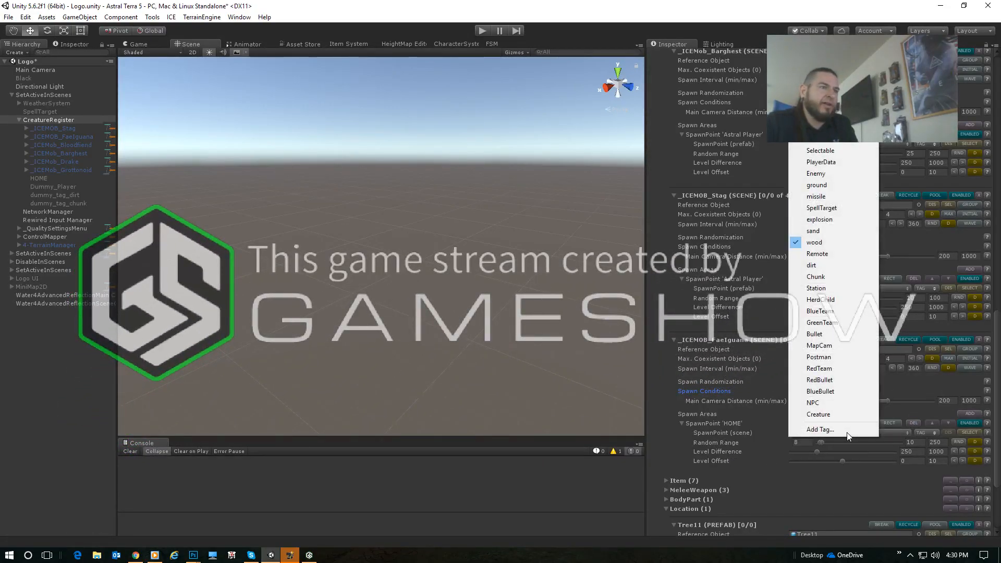
pyautogui.click(834, 242)
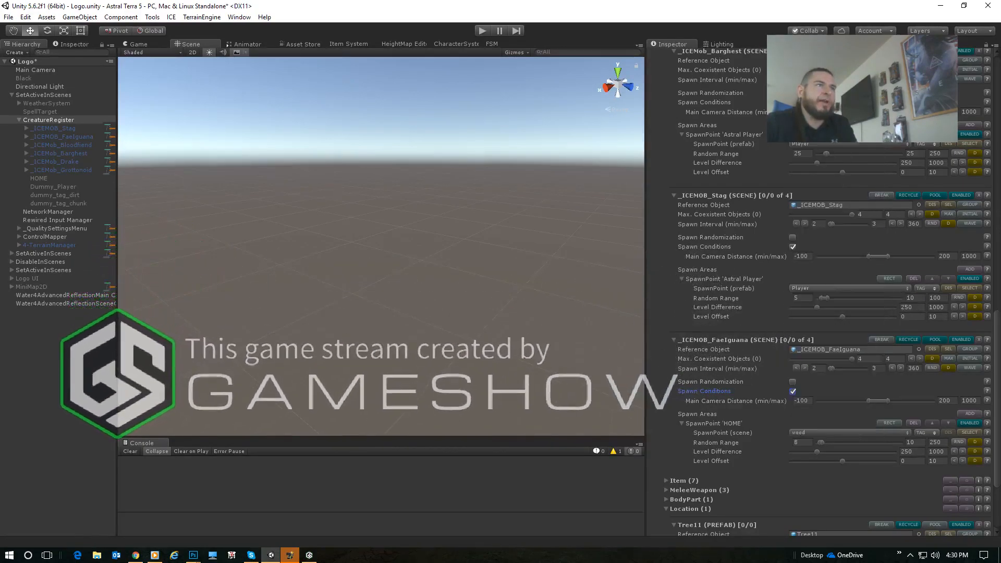
pyautogui.click(801, 442)
pyautogui.write('20')
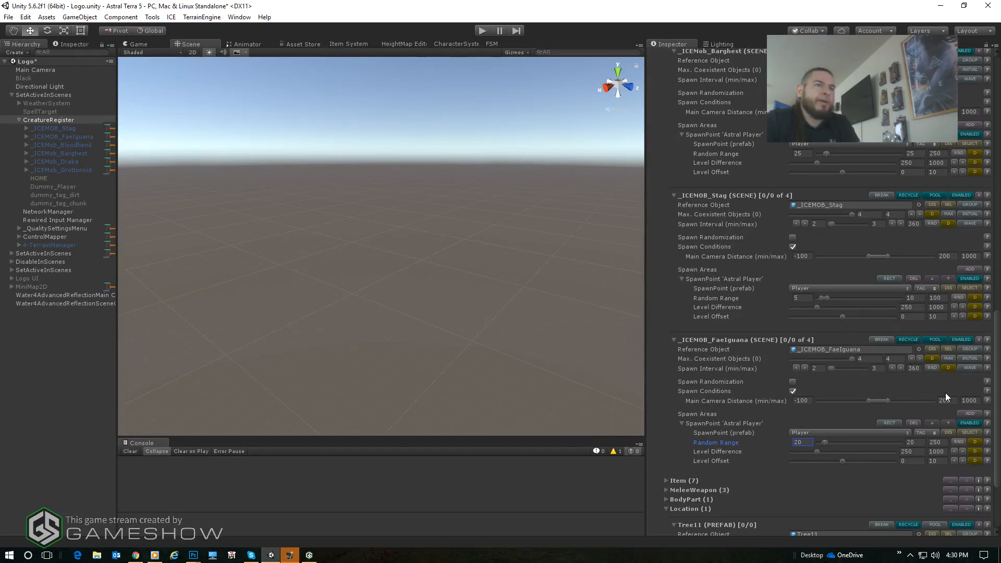
# - Review the pool and spawn settings of all creatures registered in CreatureRegister
pyautogui.scroll(3, 904, 336)
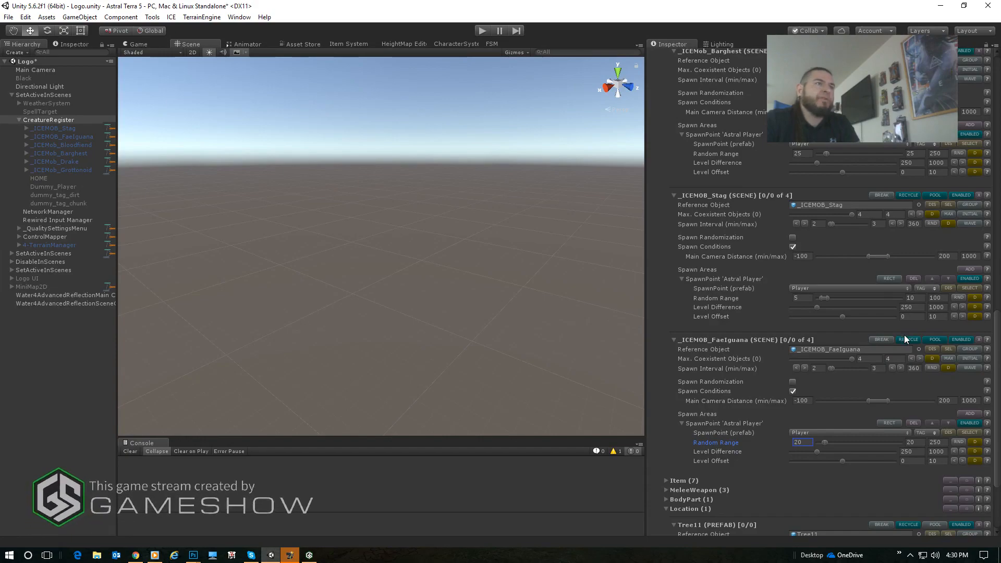
pyautogui.scroll(6, 903, 336)
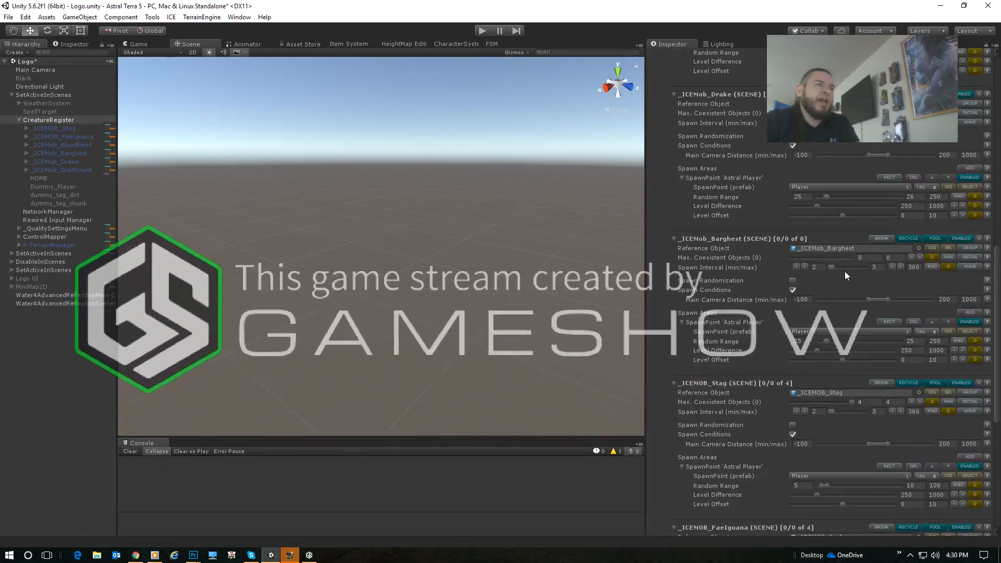
pyautogui.scroll(3, 858, 205)
pyautogui.scroll(5, 860, 204)
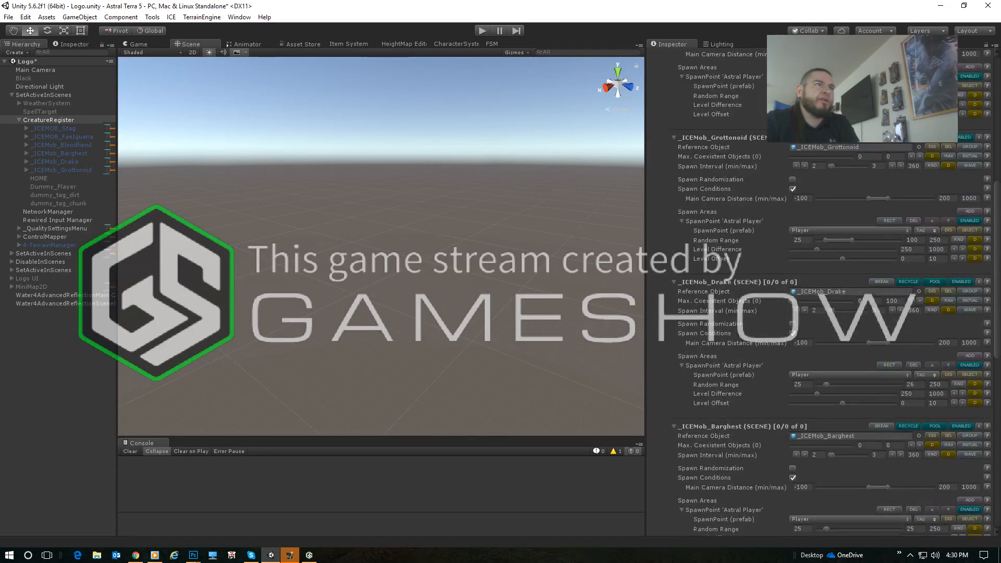
pyautogui.scroll(5, 873, 193)
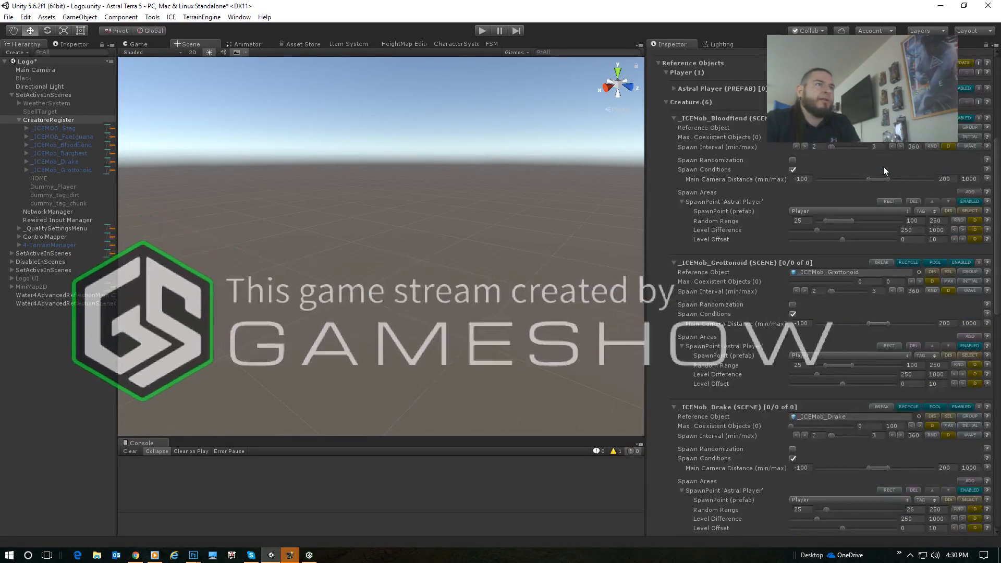
pyautogui.scroll(-3, 873, 174)
pyautogui.scroll(-12, 873, 174)
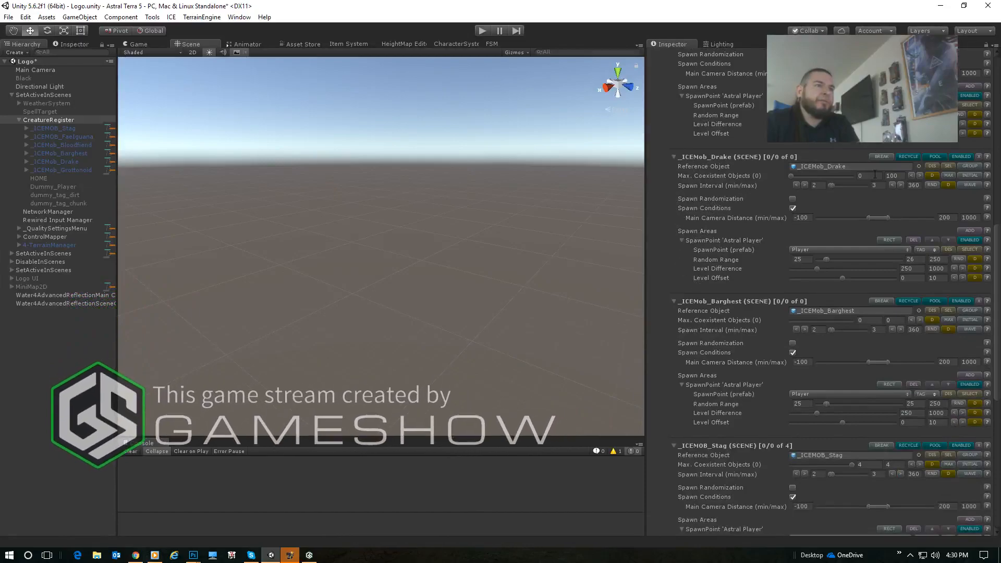
pyautogui.scroll(-9, 873, 174)
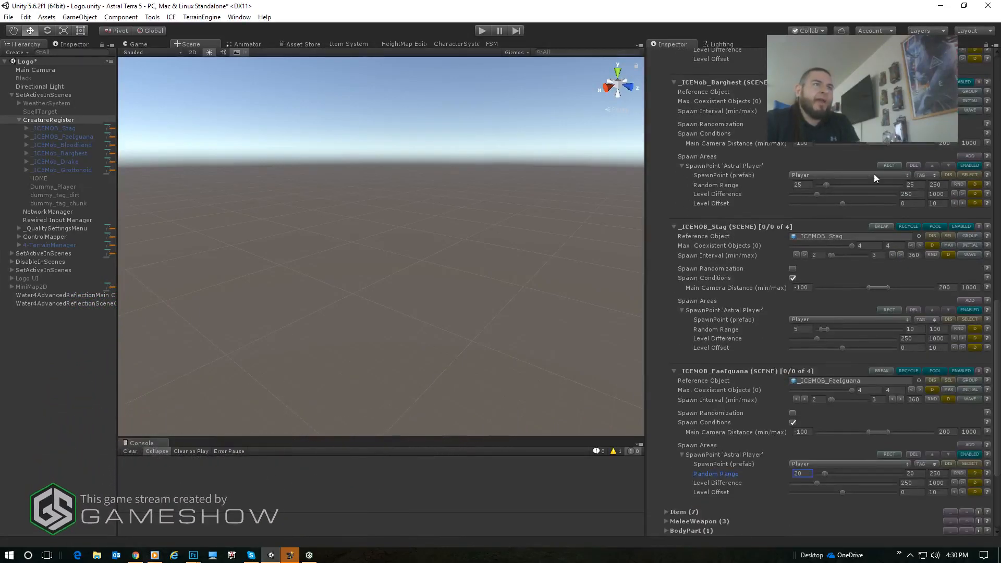
pyautogui.scroll(-2, 874, 173)
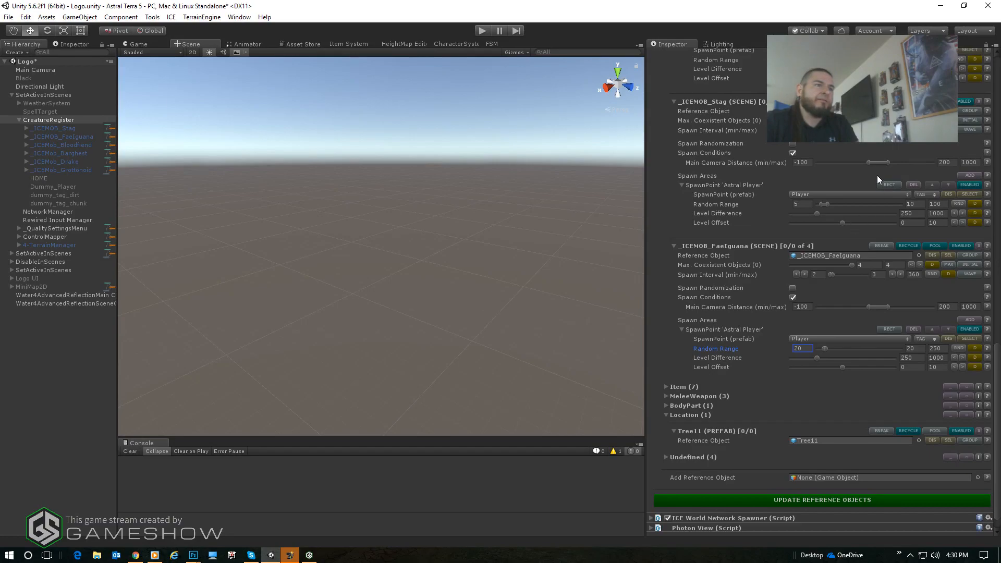
pyautogui.scroll(14, 871, 181)
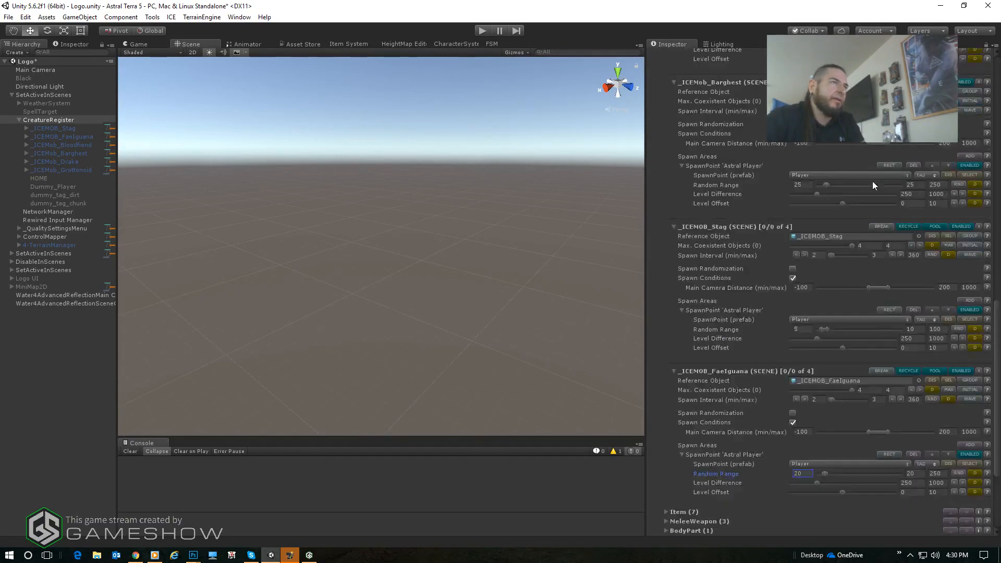
pyautogui.scroll(12, 866, 180)
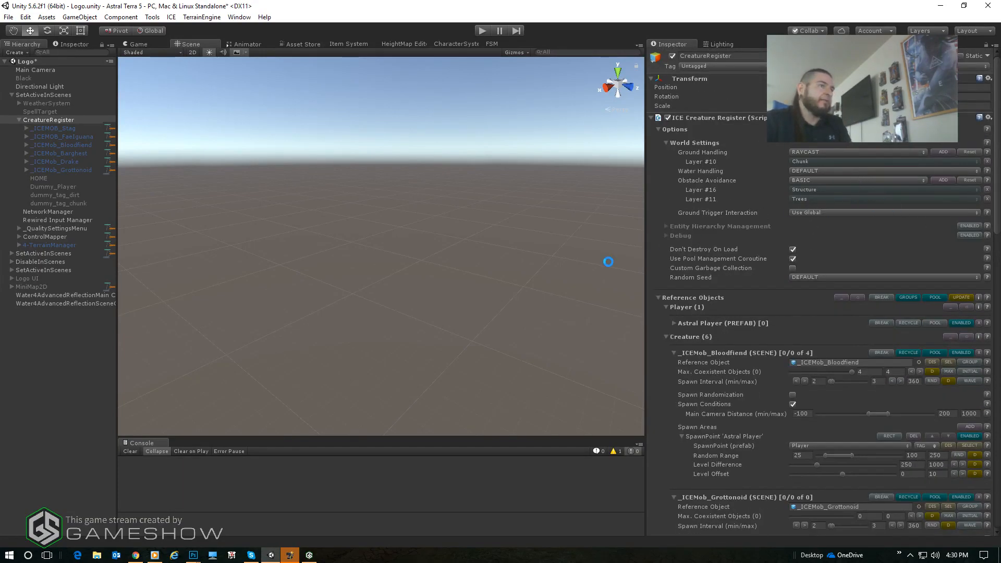
# - Save the Logo scene, clear the object selection and widen the Scene view for testing
pyautogui.hotkey('ctrl', 's')
pyautogui.click(11, 452)
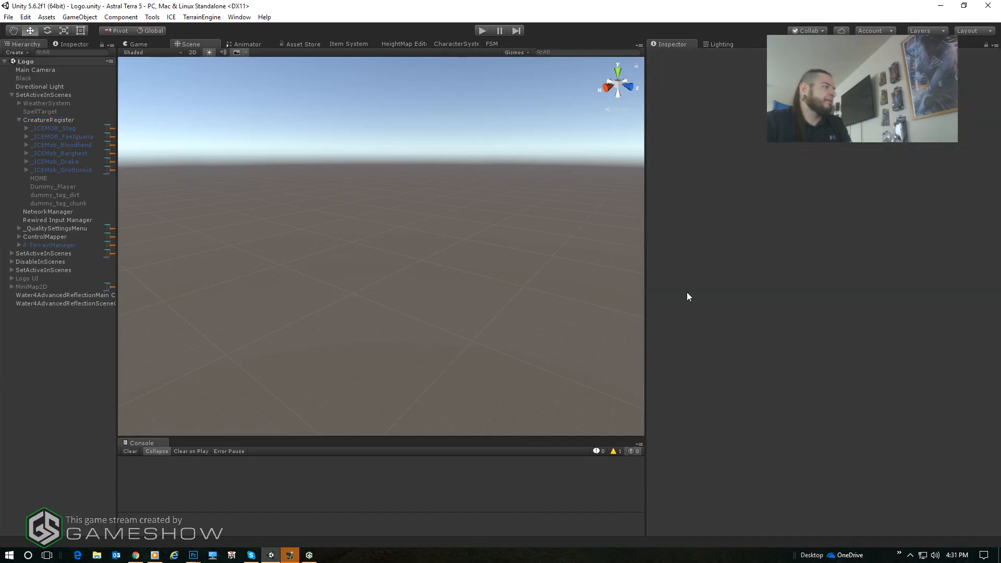
pyautogui.moveTo(645, 230); pyautogui.dragTo(814, 248)
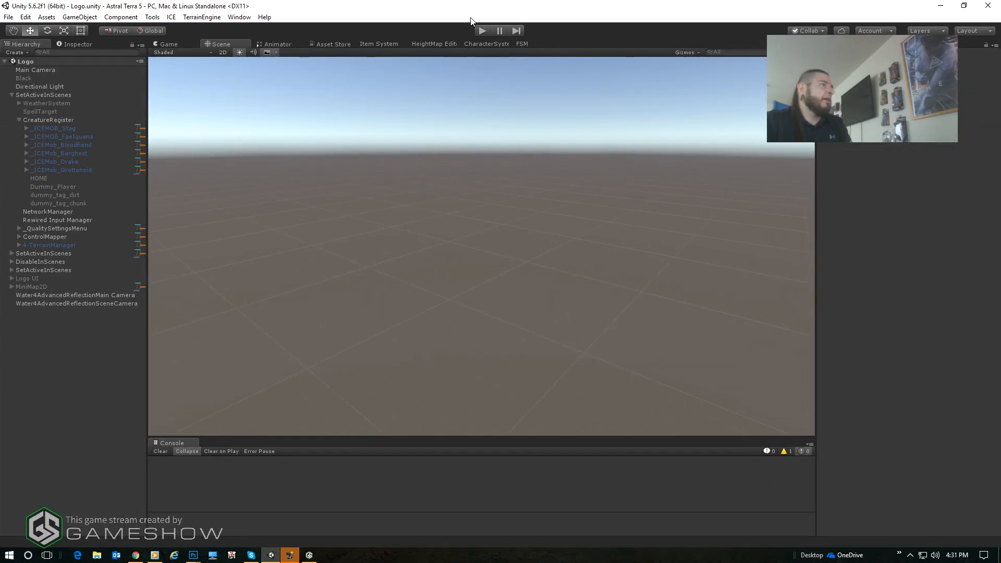
# - Run the game in Play mode and go through Single Player and character selection to the purple portal's world list
pyautogui.click(484, 30)
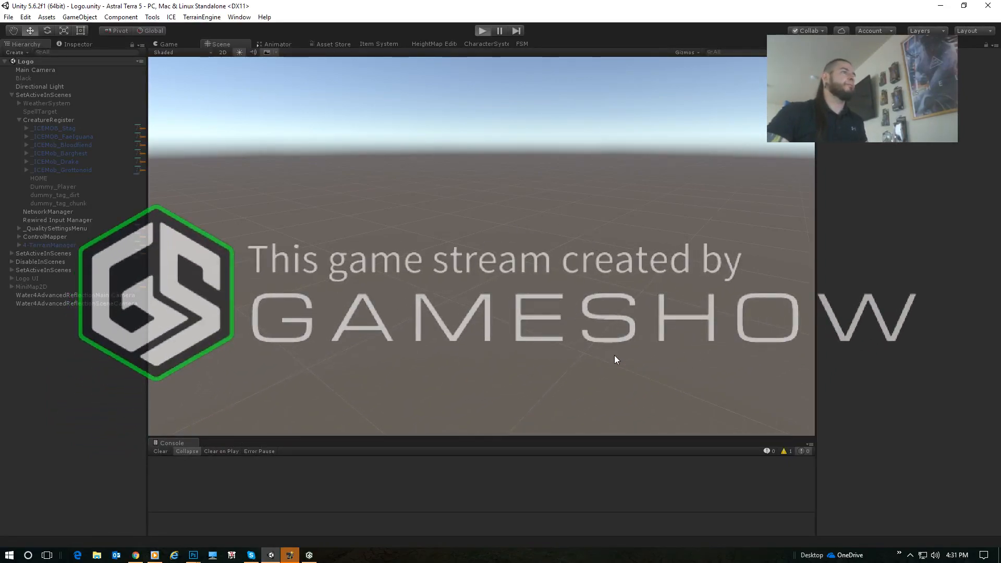
pyautogui.hotkey('ctrl', 'p')
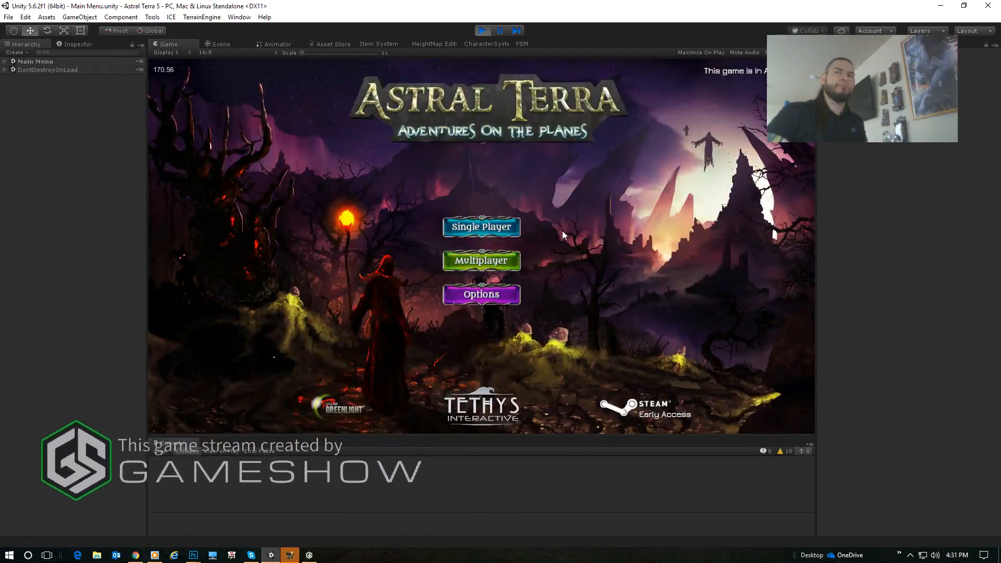
pyautogui.click(481, 227)
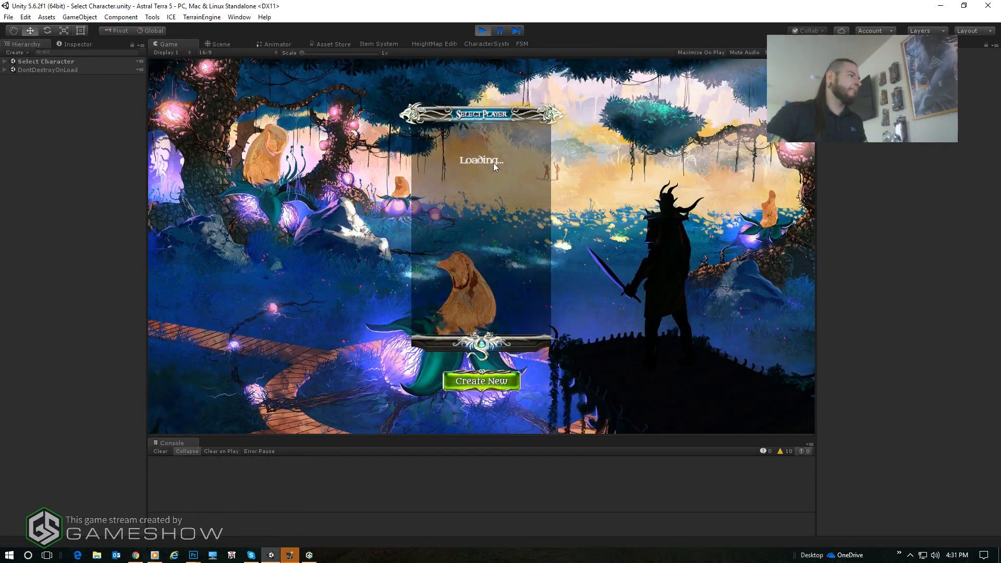
pyautogui.click(485, 381)
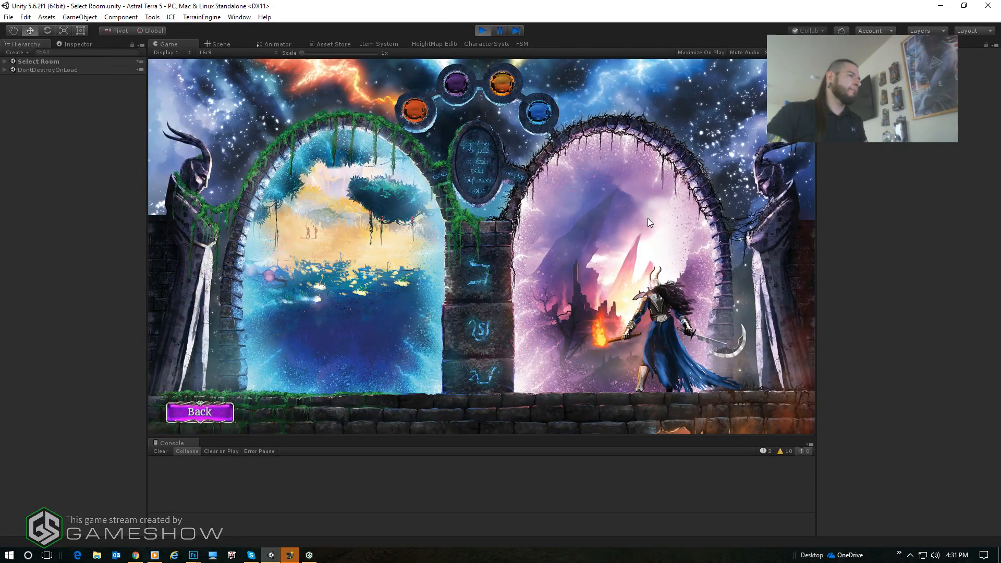
pyautogui.click(649, 219)
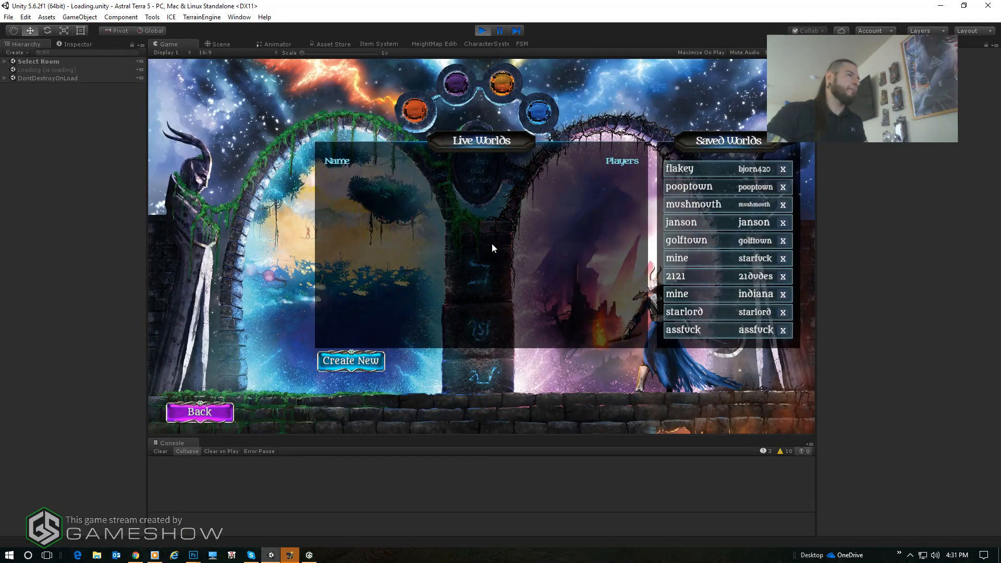
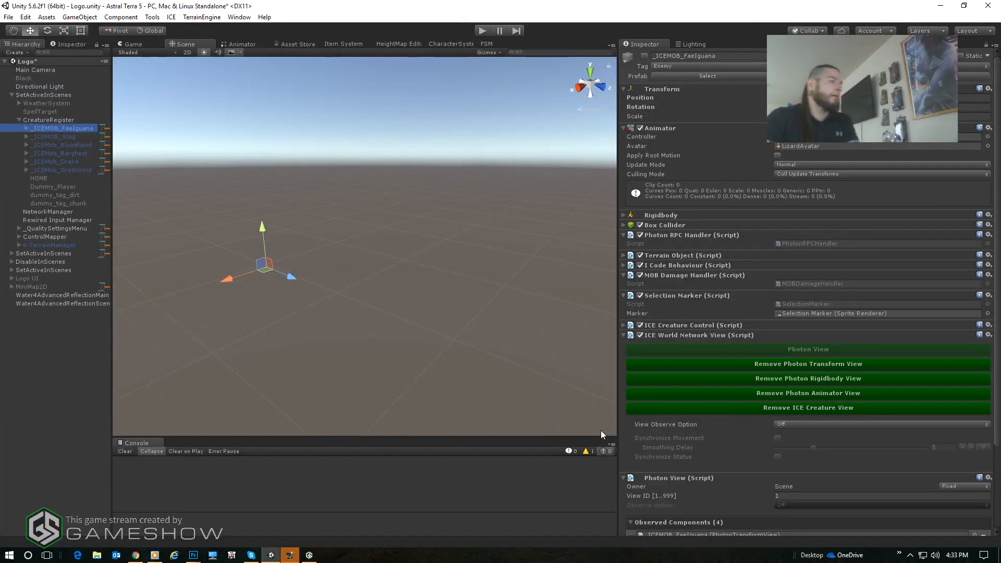
# - Compare the ICE World Network View and Photon View components of _ICEMOB_FaeIguana and _ICEMOB_Stag
pyautogui.scroll(-5, 758, 344)
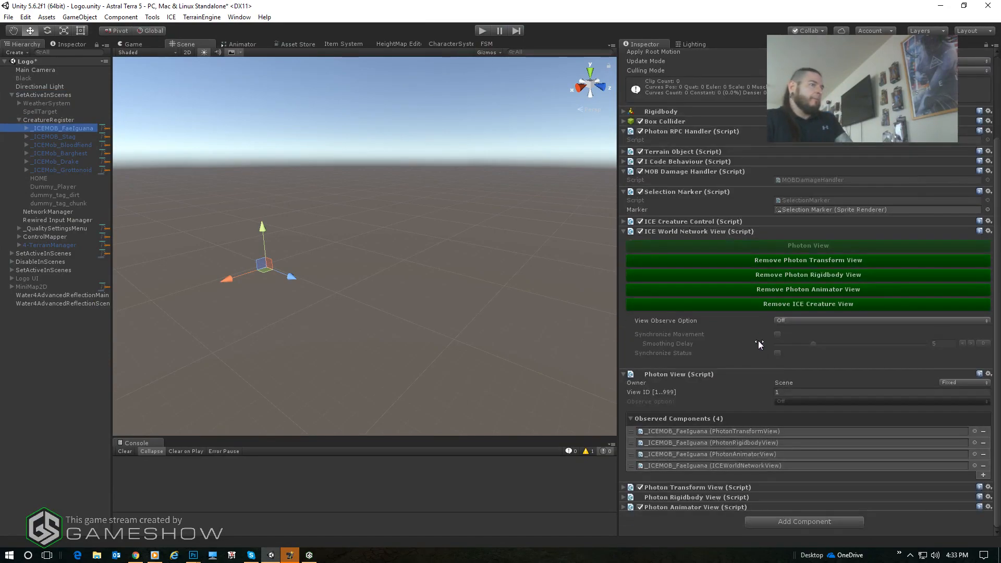
pyautogui.click(65, 137)
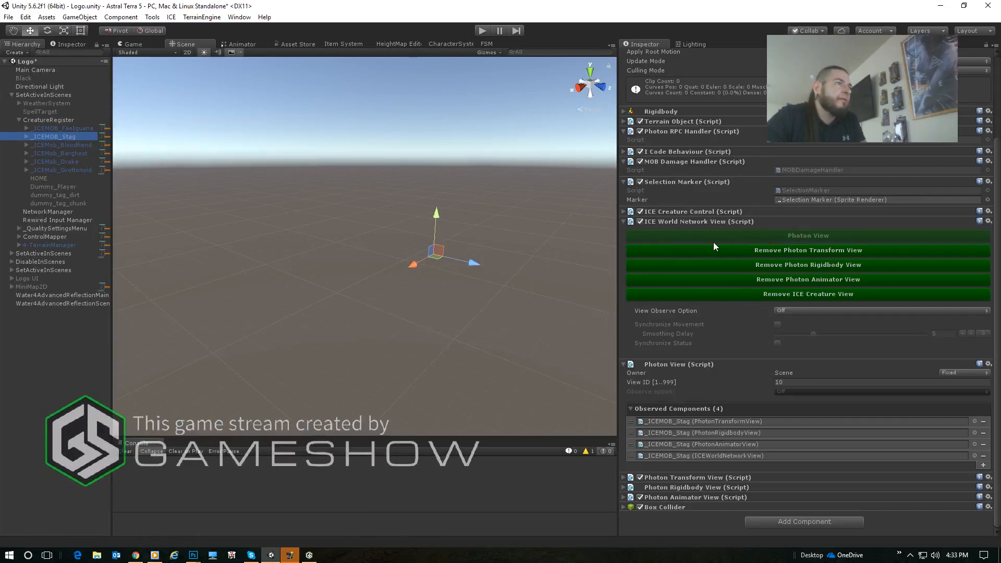
pyautogui.scroll(4, 730, 239)
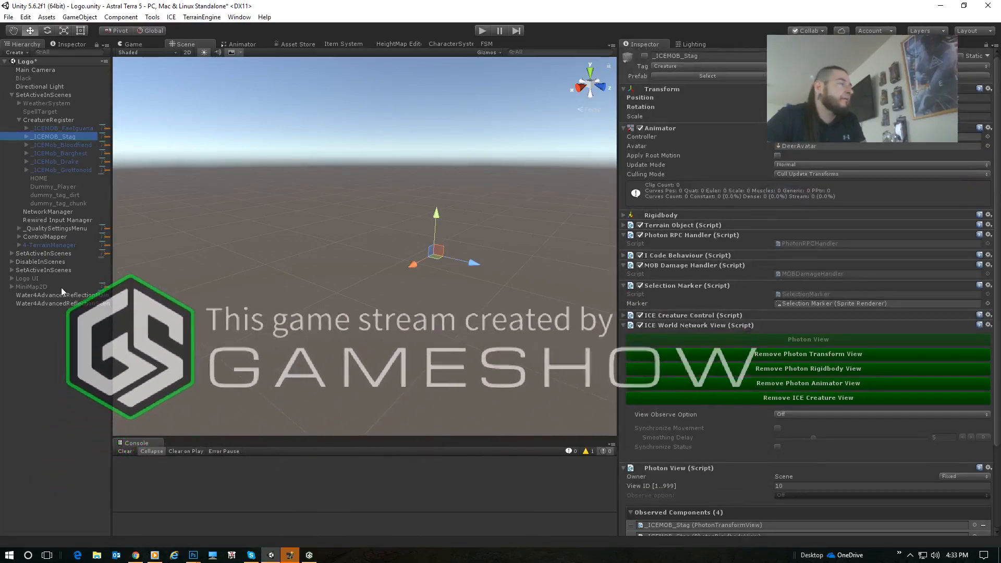
pyautogui.click(61, 379)
# - Move _ICEMOB_FaeIguana out of CreatureRegister to the scene root above SetActiveInScenes and select its source prefab
pyautogui.click(59, 128)
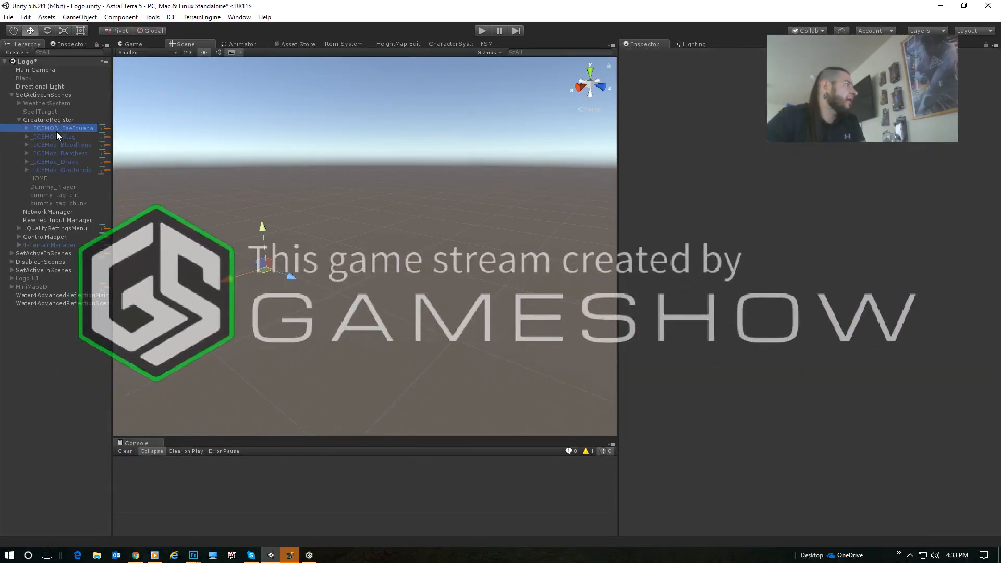
pyautogui.moveTo(54, 130); pyautogui.dragTo(32, 97)
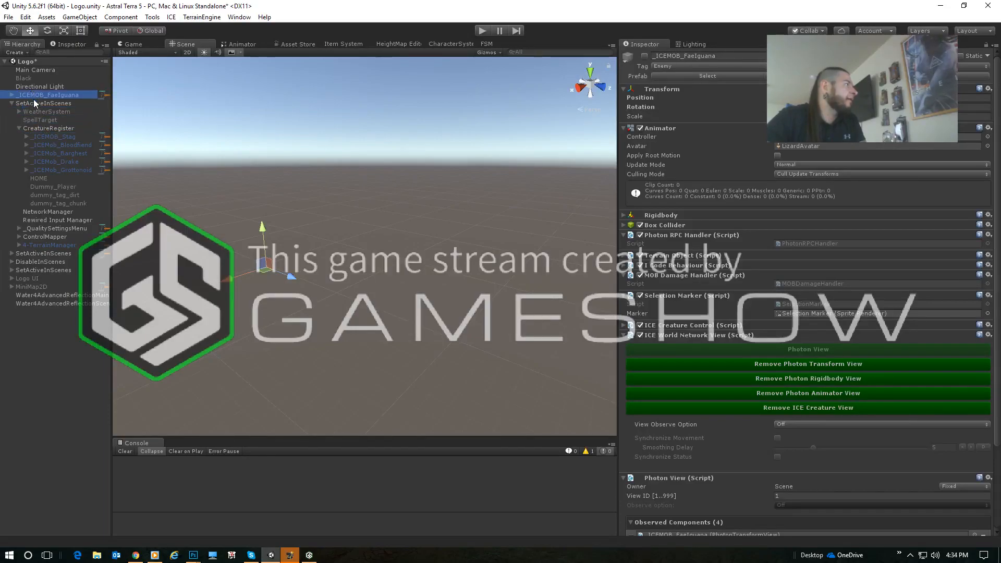
pyautogui.click(724, 77)
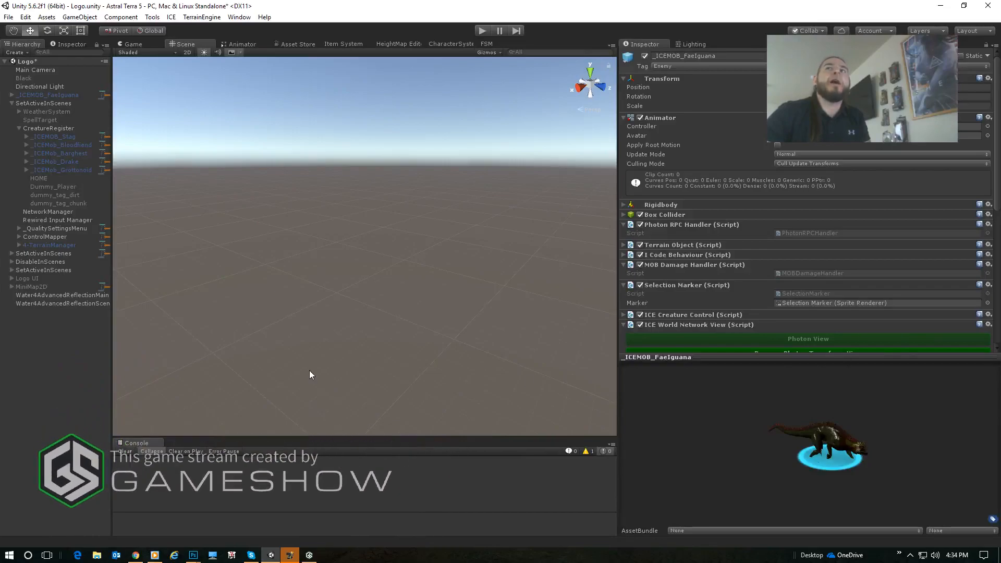
# - Inspect the Selection Marker child of _ICEMOB_FaeIguana and its Sprite Renderer, then collapse the creature and clear the selection
pyautogui.click(10, 95)
pyautogui.click(45, 96)
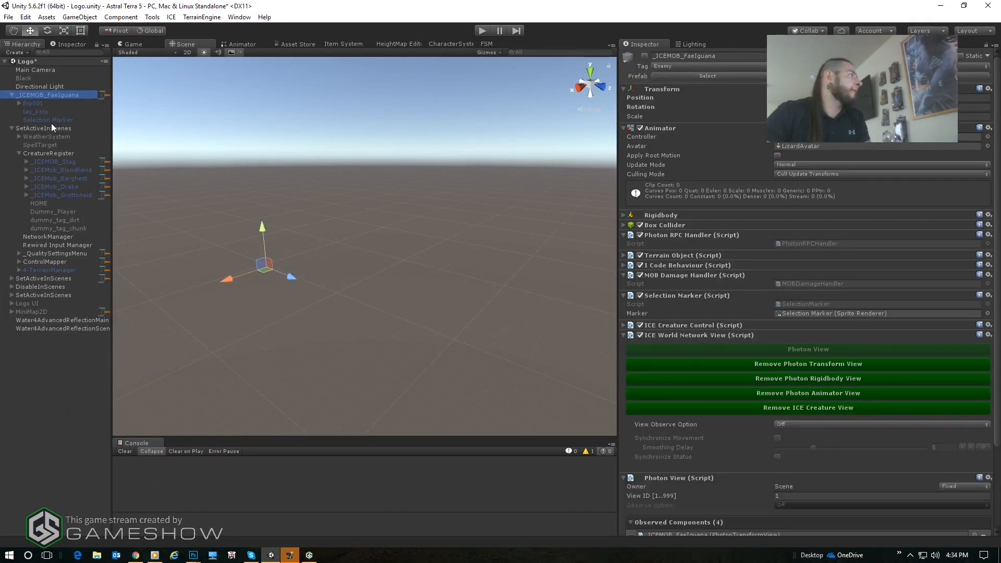
pyautogui.click(51, 122)
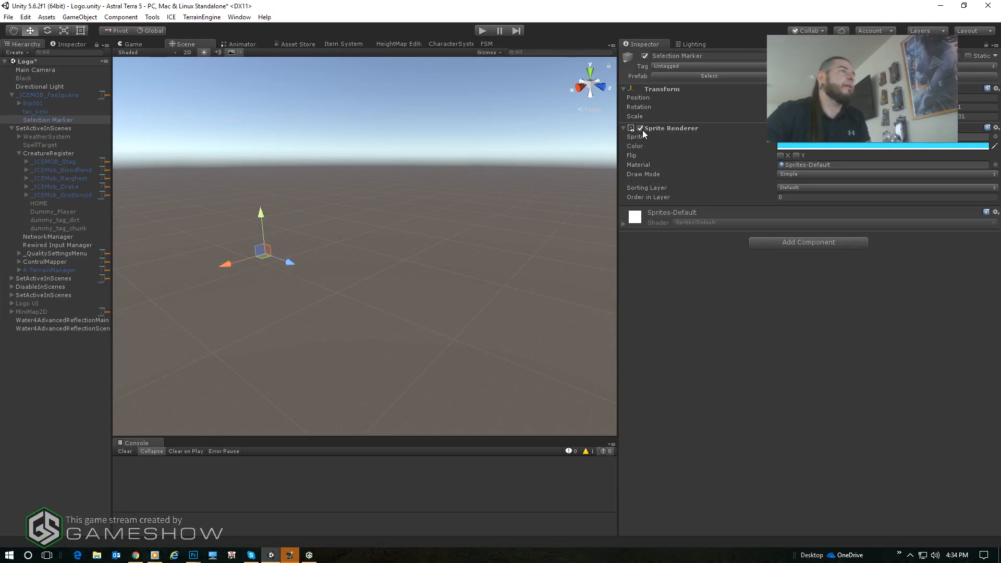
pyautogui.click(48, 89)
pyautogui.click(34, 96)
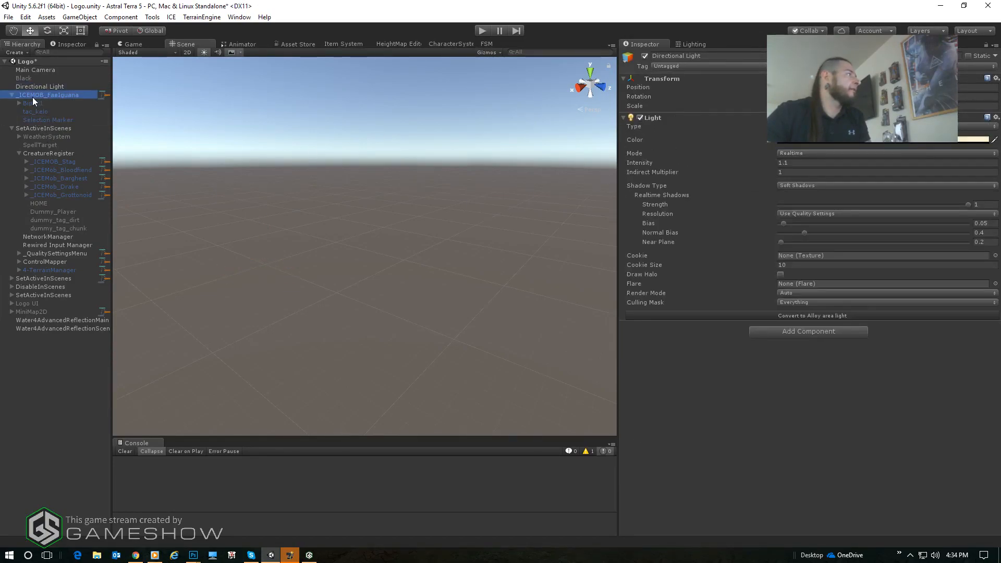
pyautogui.click(11, 95)
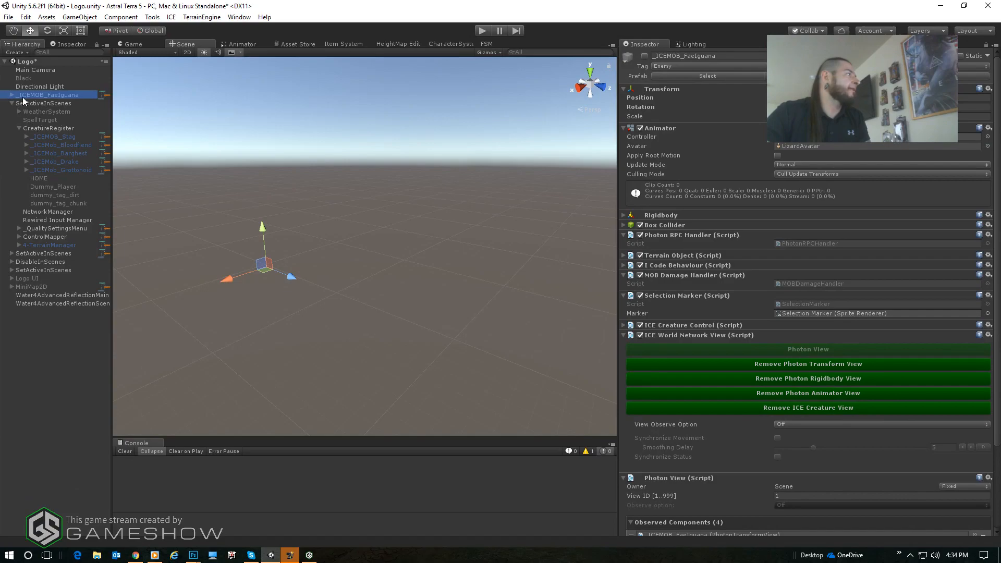
pyautogui.click(41, 400)
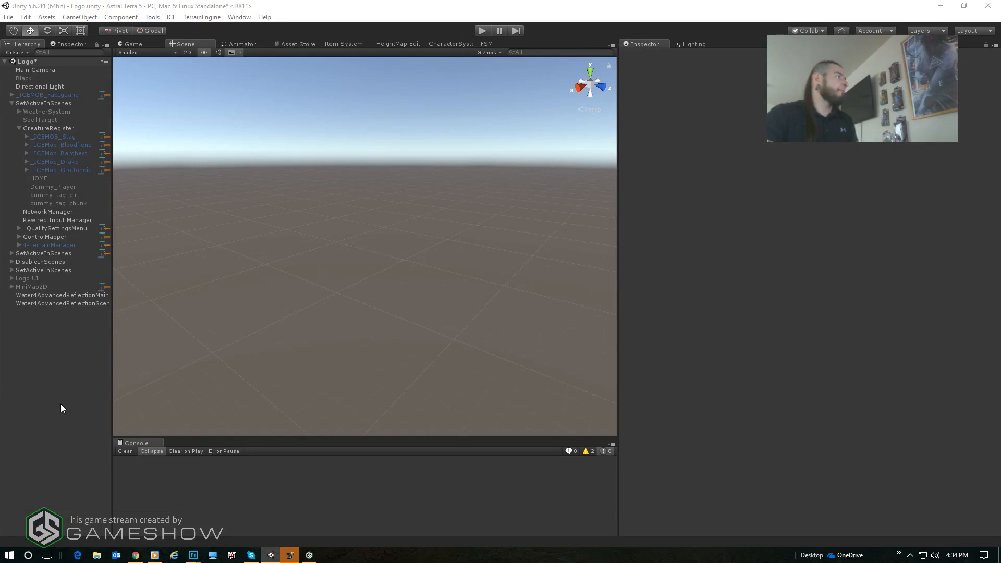
# - Check the _ICEMOB_FaeIguana entry in CreatureRegister and update the register's reference objects
pyautogui.click(73, 128)
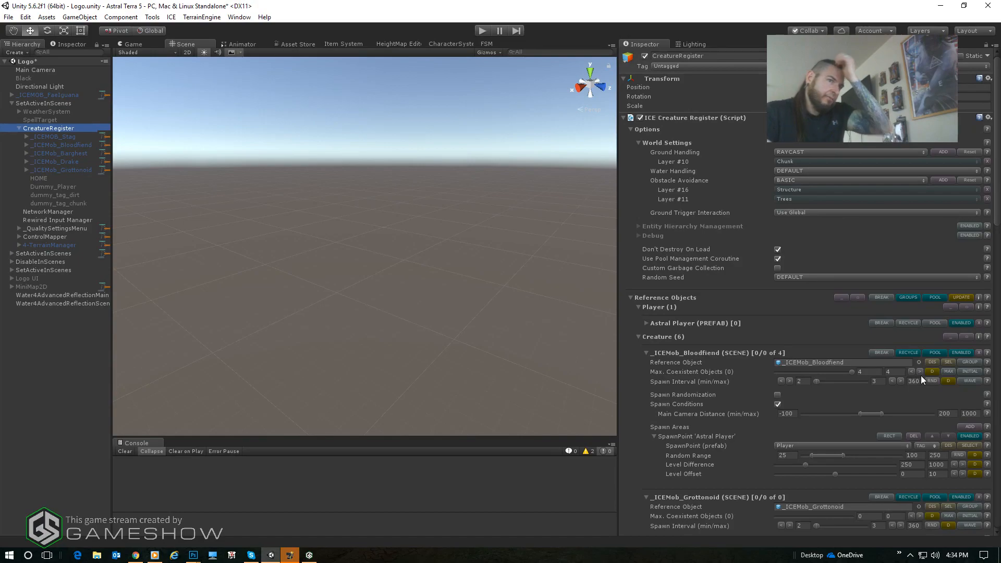
pyautogui.scroll(-15, 990, 266)
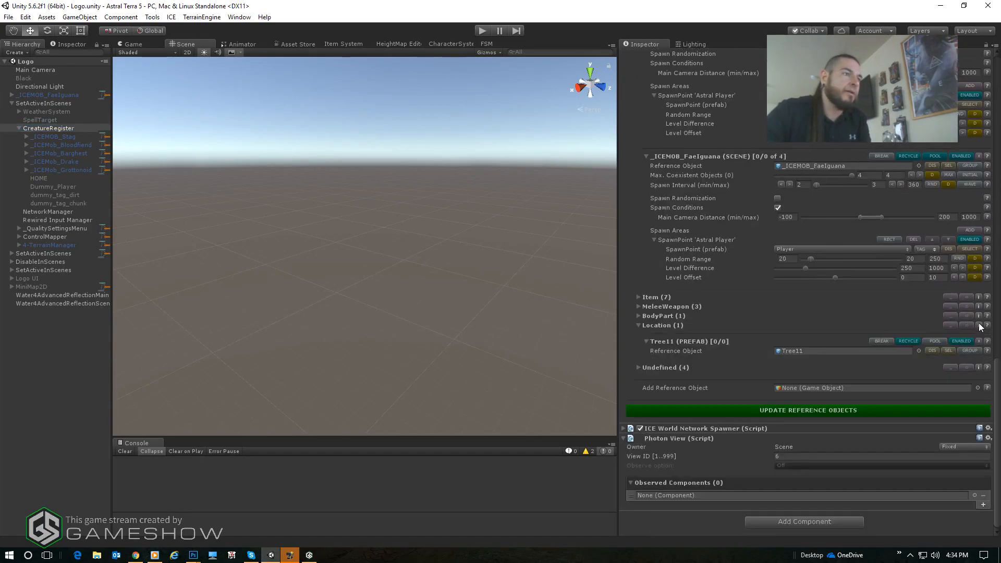
pyautogui.click(740, 410)
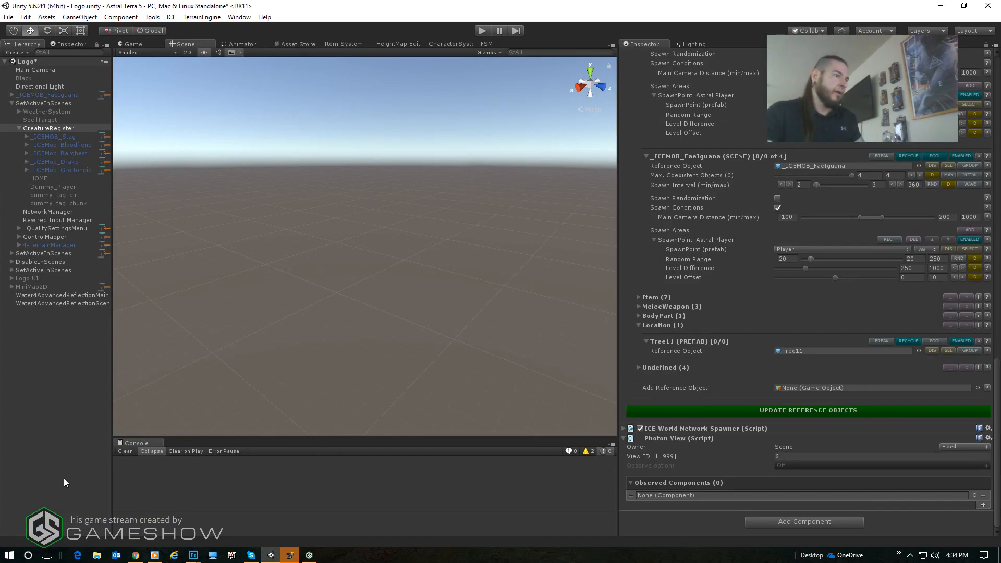
# - Save the Logo scene with nothing selected and widen the Scene view
pyautogui.click(65, 404)
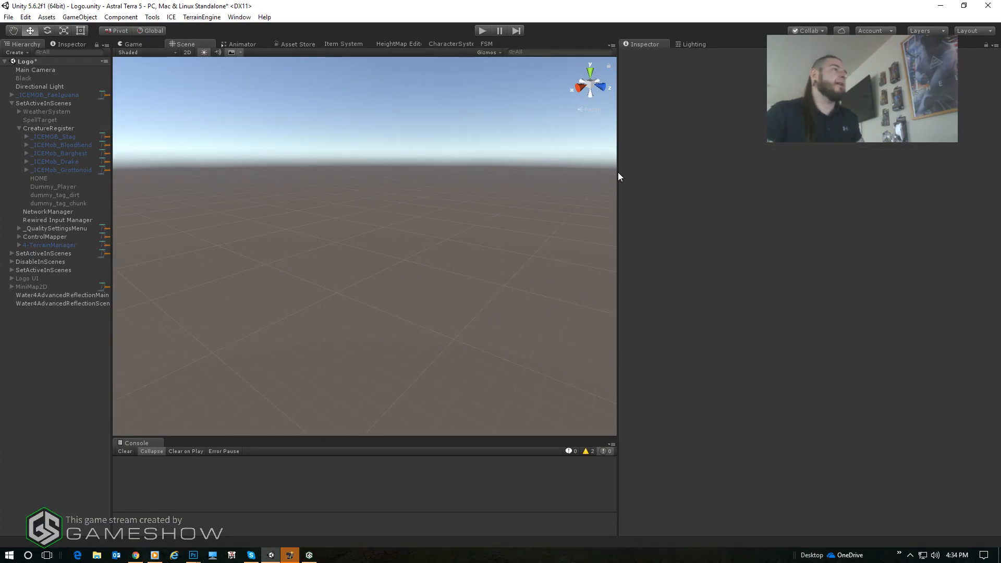
pyautogui.hotkey('ctrl', 's')
pyautogui.moveTo(618, 172); pyautogui.dragTo(815, 192)
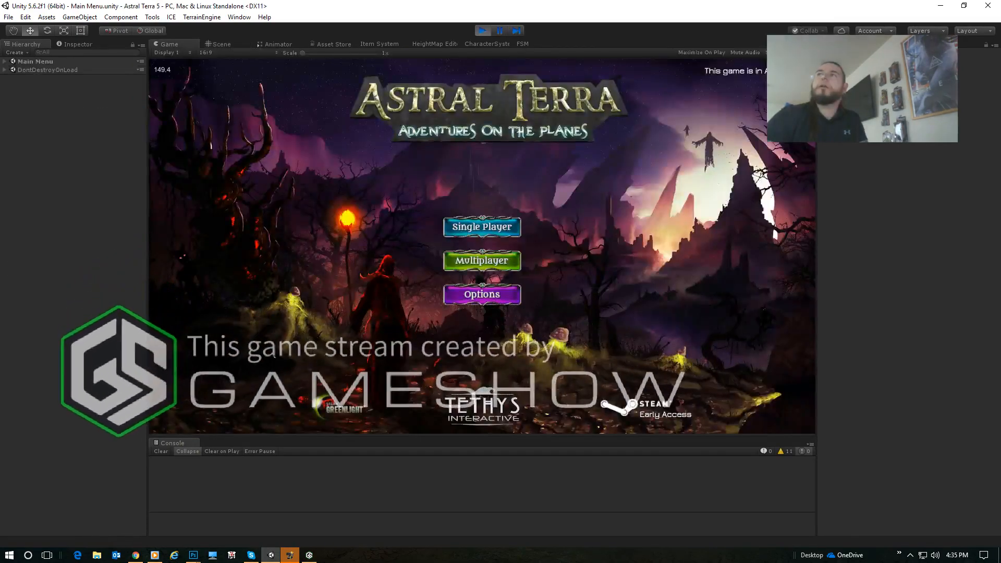
# - Run the game in Play mode and go through player selection to load a world from the Saved Worlds list
pyautogui.click(473, 265)
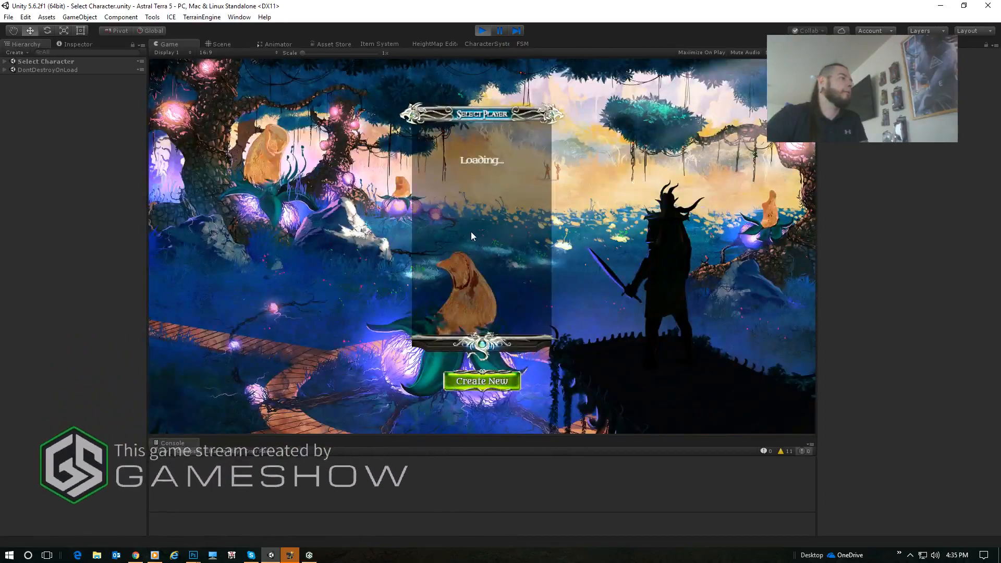
pyautogui.click(483, 381)
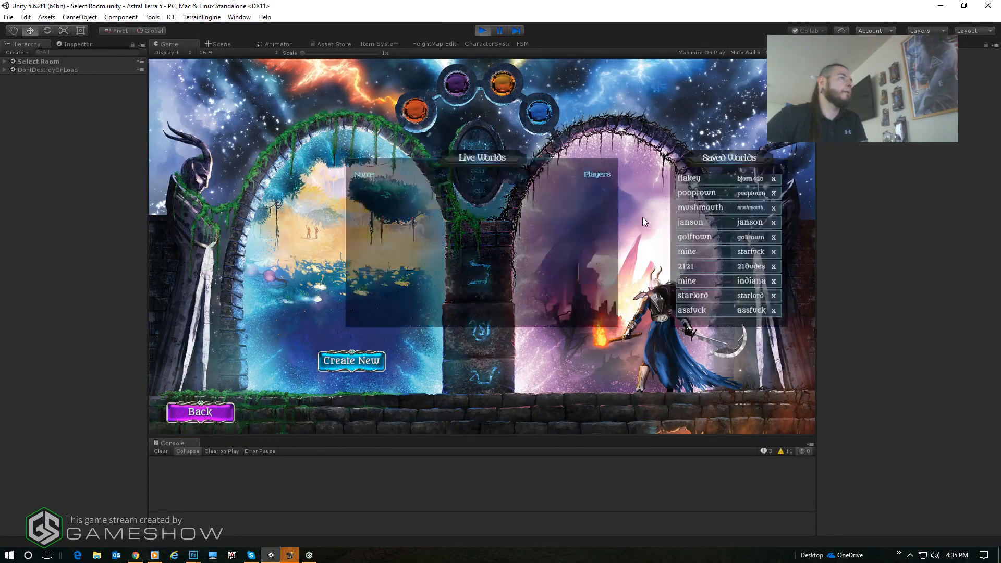
pyautogui.click(692, 186)
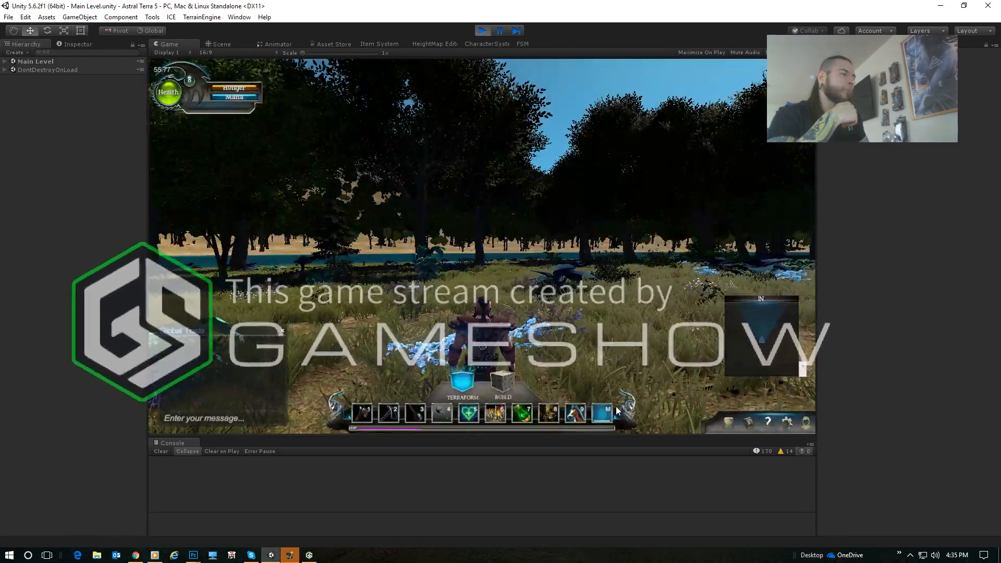
# - Turn and walk the character around the forest clearing to look for spawned stags and iguanas
pyautogui.moveTo(427, 321); pyautogui.dragTo(483, 241, button='right')
pyautogui.press('w')
pyautogui.press('a')
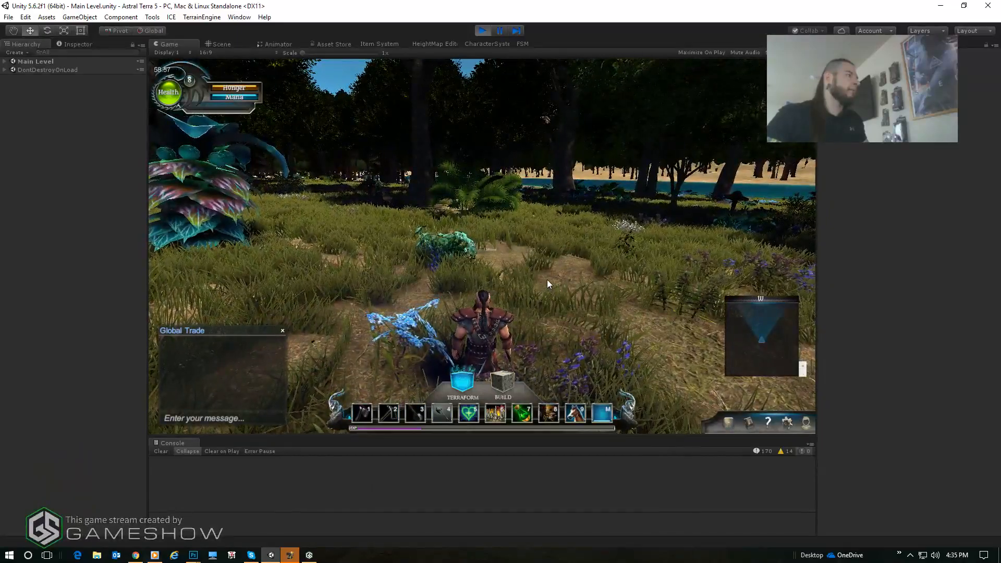
pyautogui.press('a')
pyautogui.press('a')
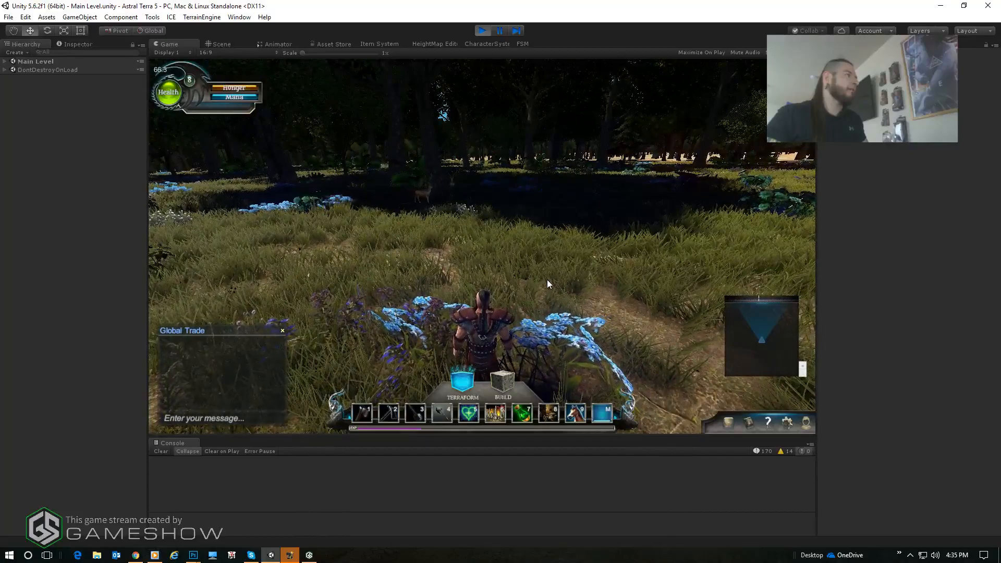
pyautogui.press('a')
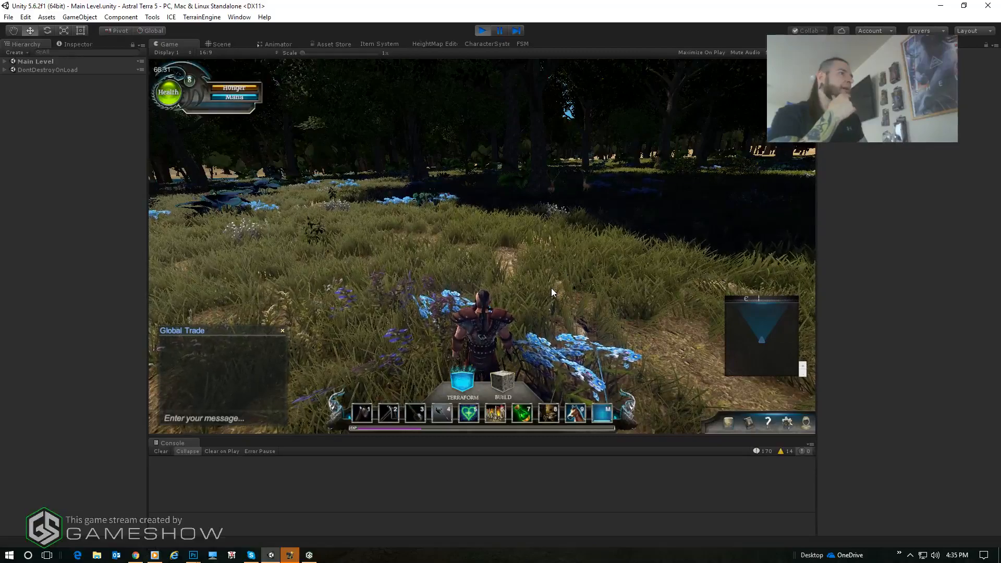
pyautogui.press('a')
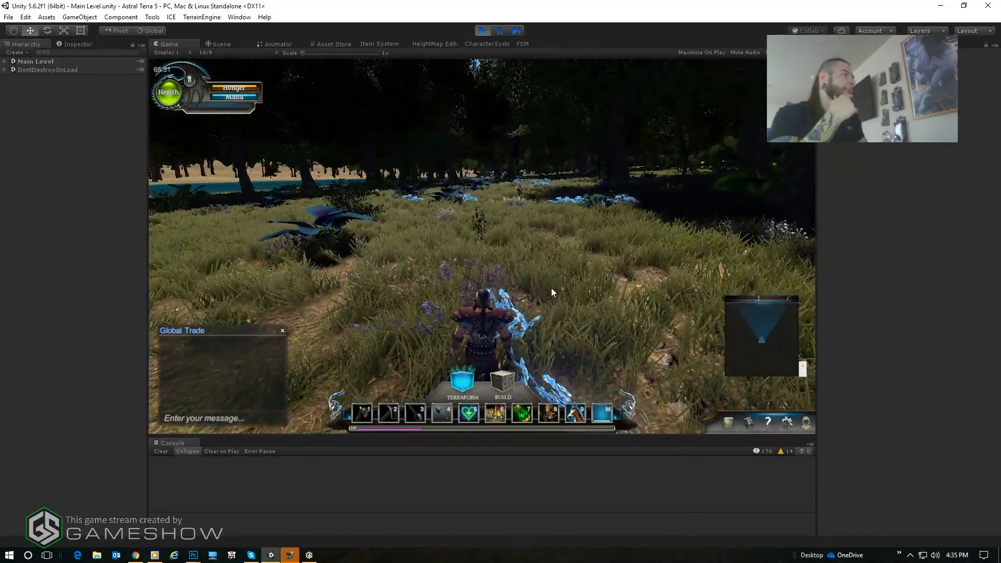
pyautogui.press('a')
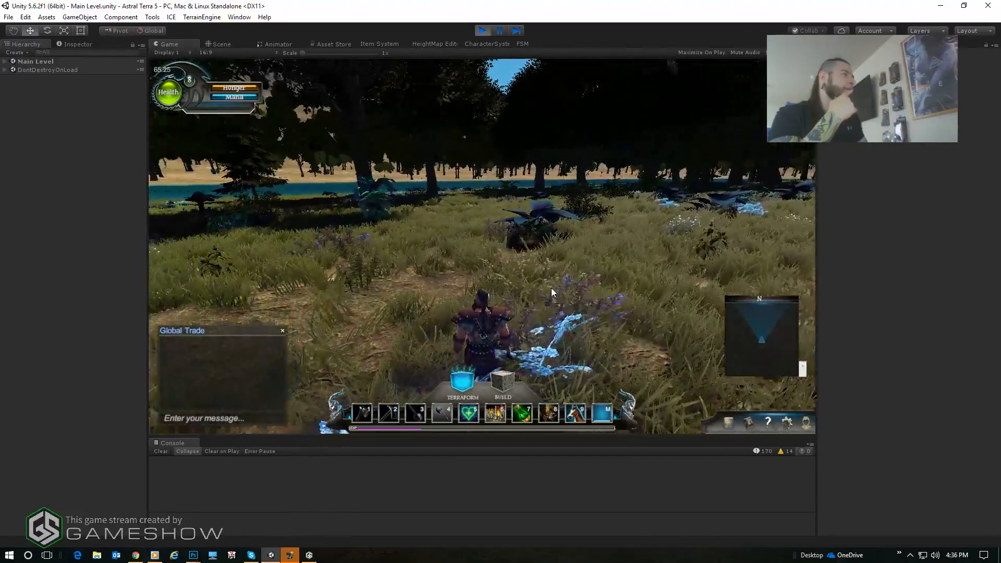
pyautogui.press('a')
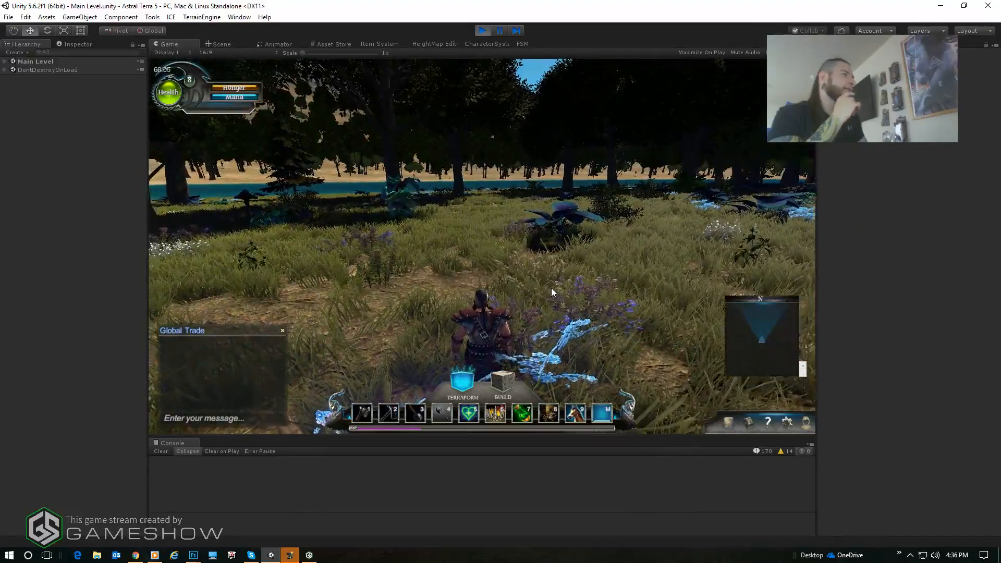
pyautogui.press('a')
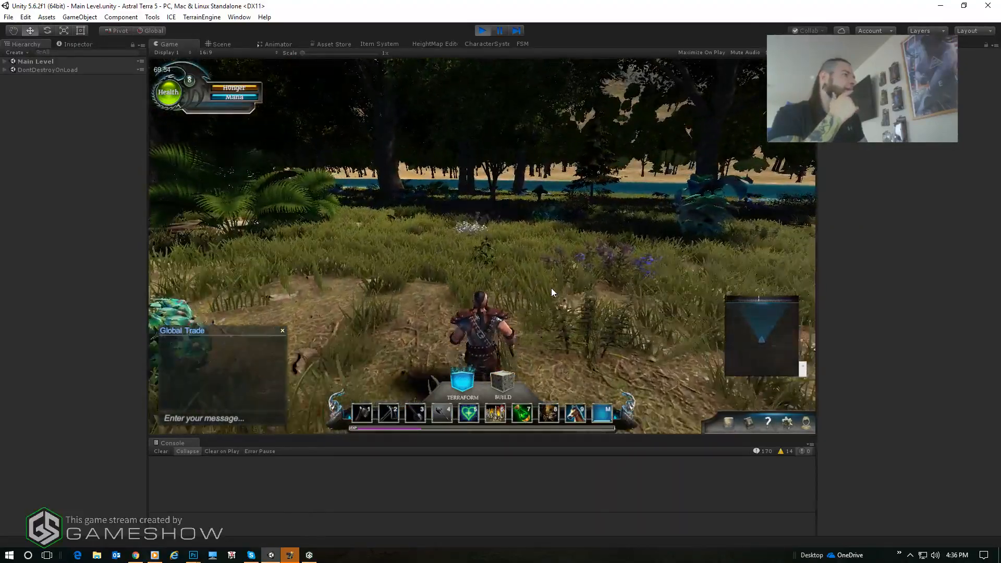
pyautogui.press('a')
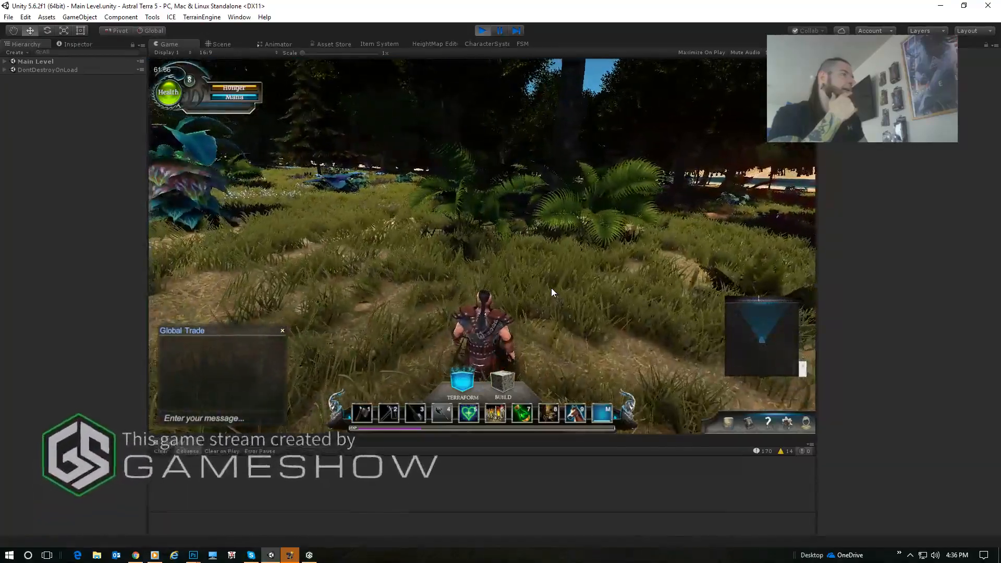
pyautogui.press('w')
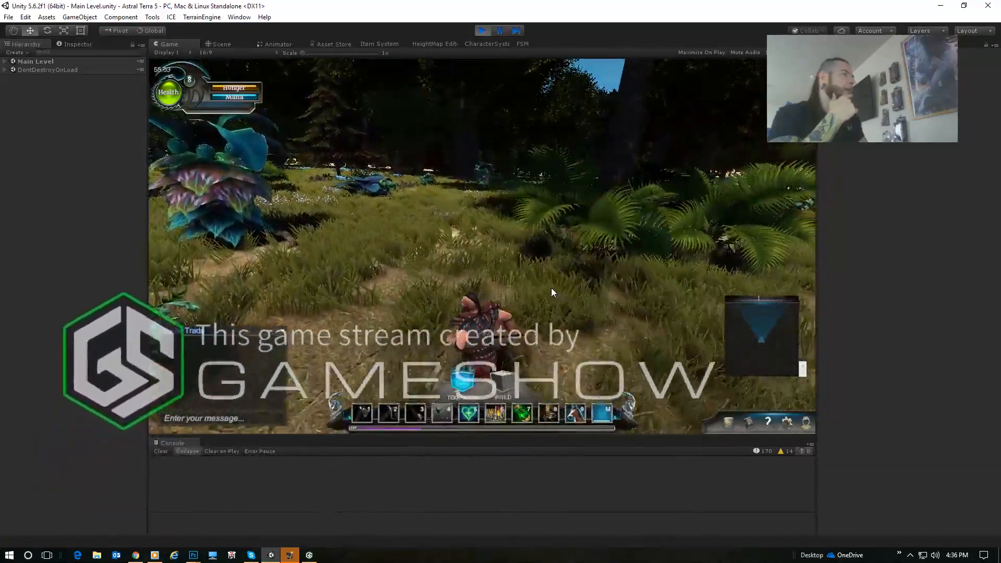
pyautogui.press('w')
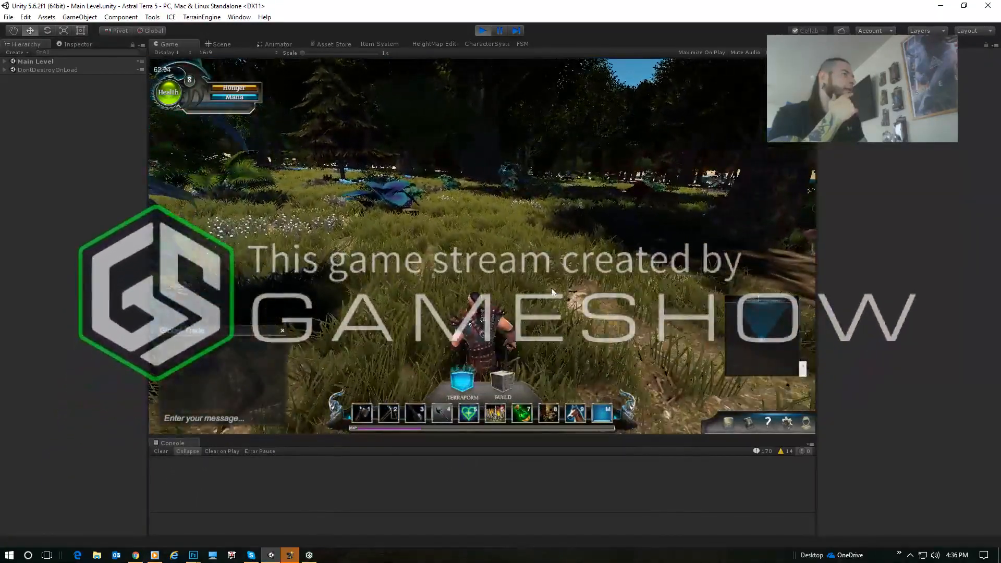
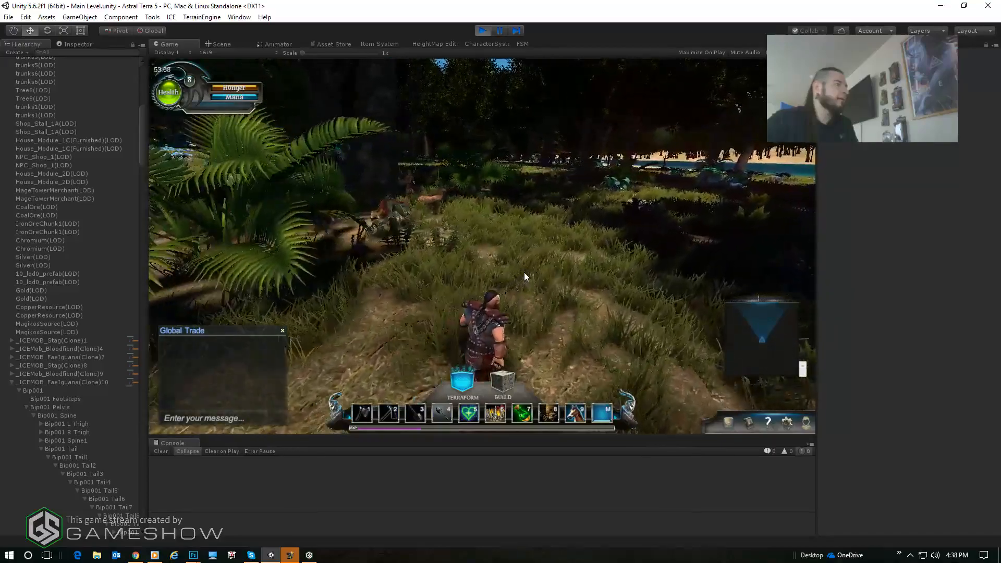
# - Back the character away across the clearing to watch how the Bloodfiend and FaeIguana pursue it
pyautogui.press('s')
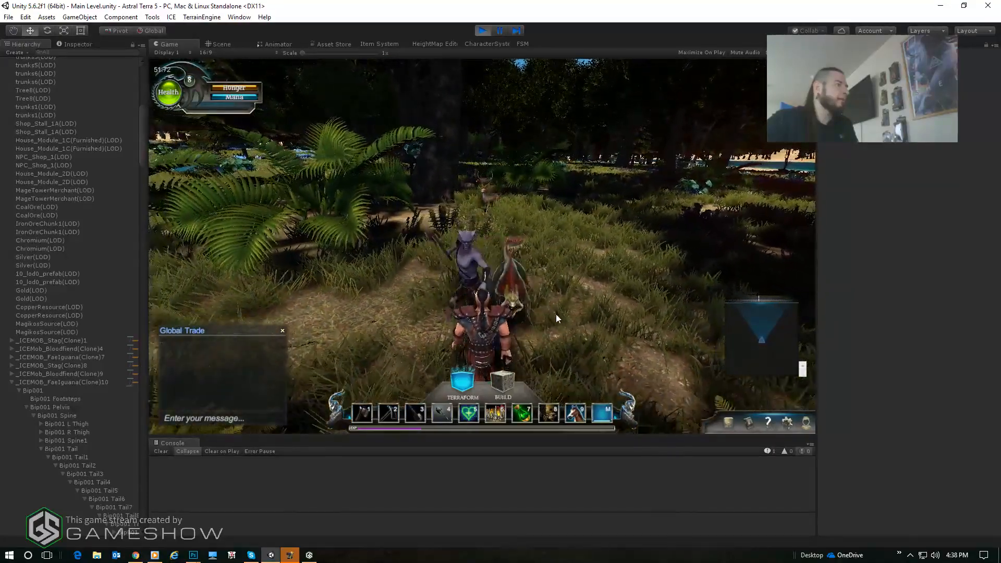
pyautogui.press('s')
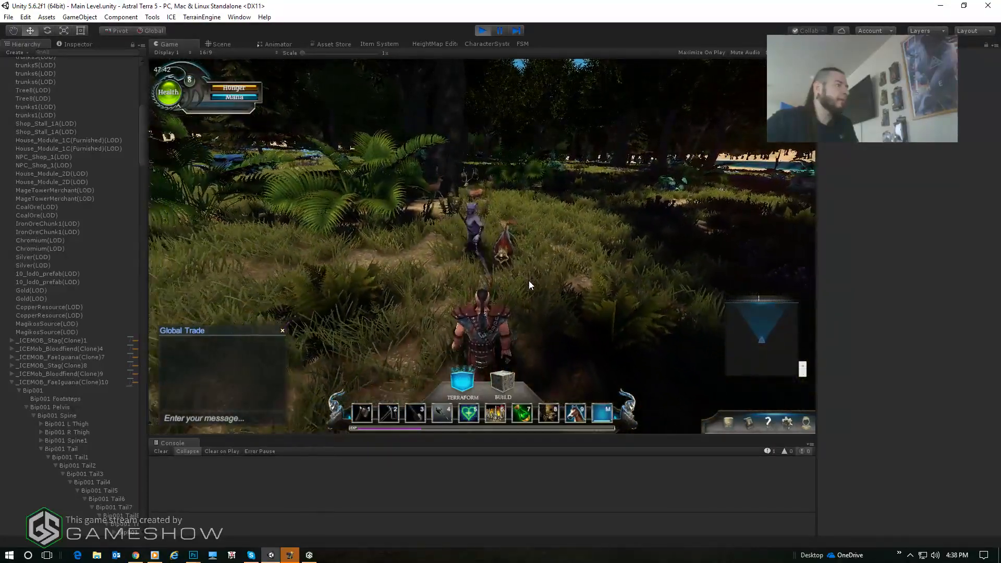
pyautogui.press('d')
pyautogui.press('s')
pyautogui.press('d')
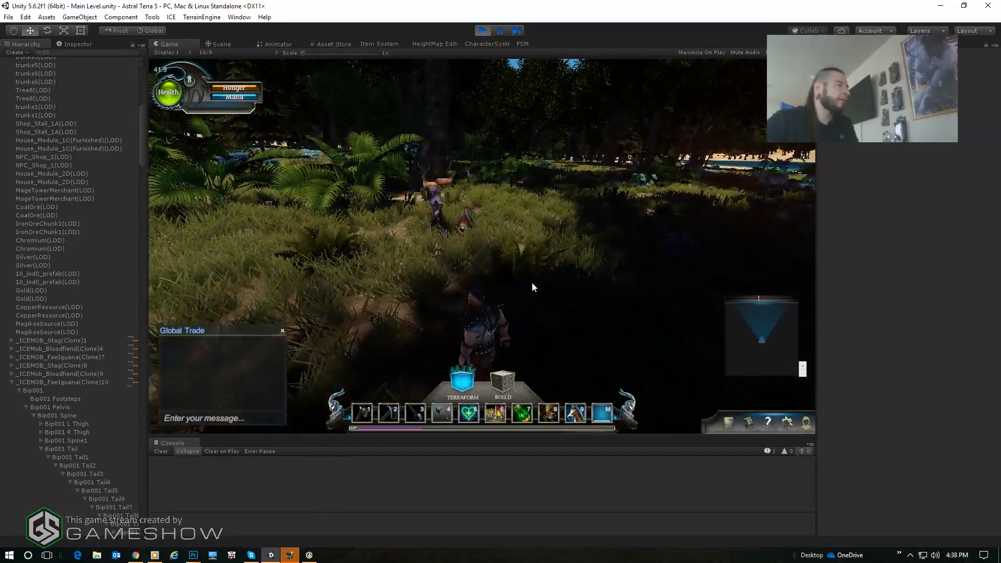
pyautogui.press('s')
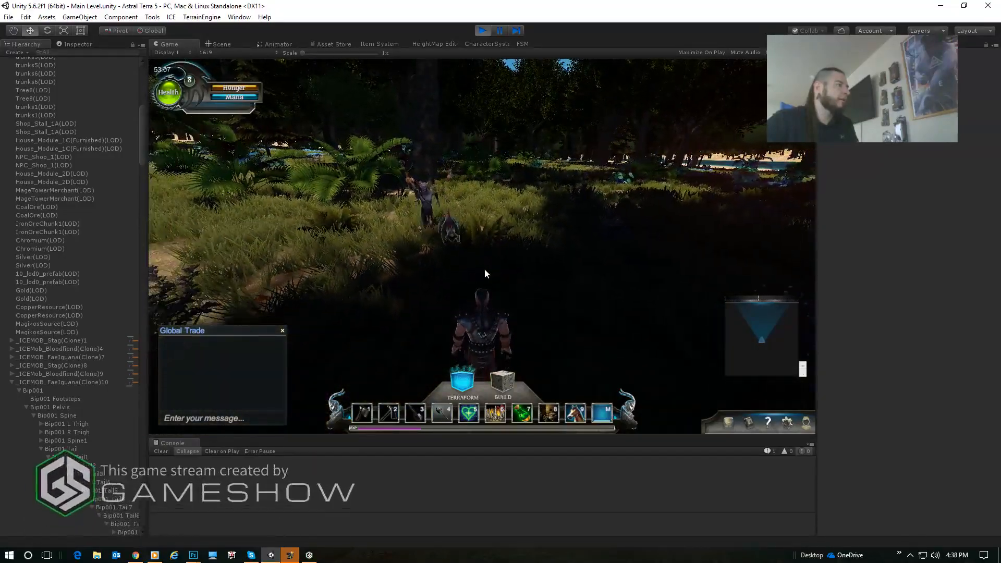
# - Fight the creatures around the character in the shaded part of the clearing to test combat
pyautogui.click(484, 271)
pyautogui.press('a')
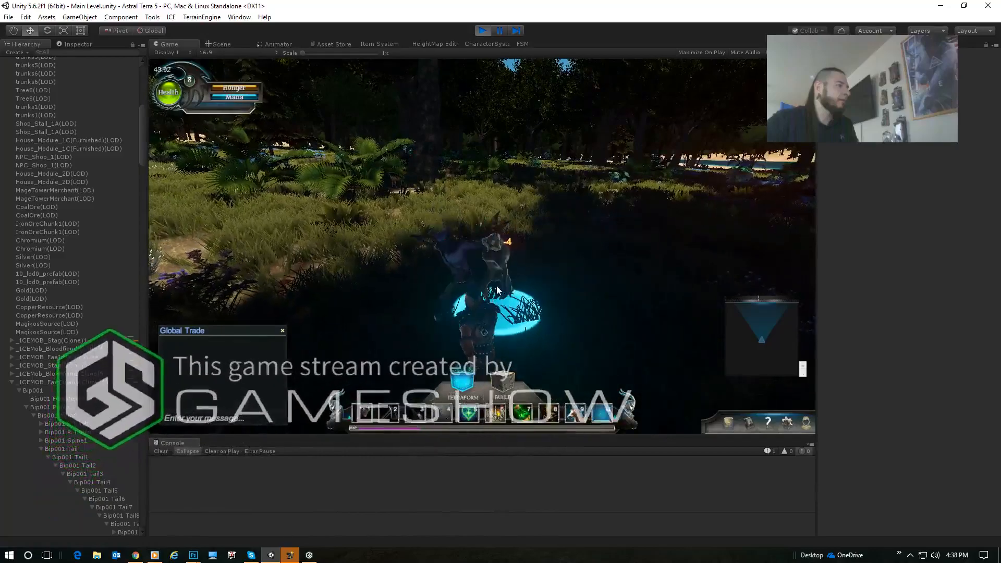
pyautogui.click(489, 283)
pyautogui.press('a')
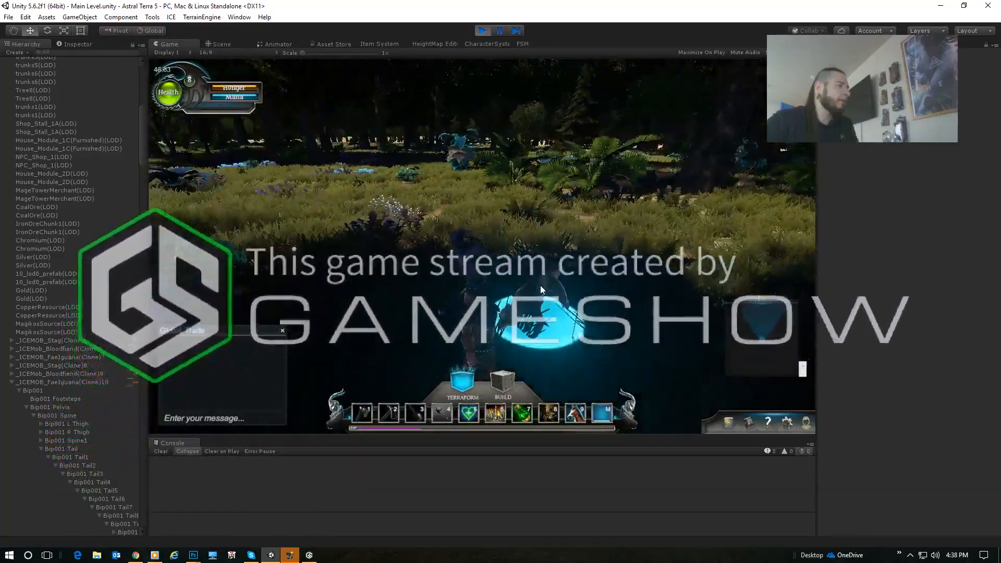
pyautogui.press('a')
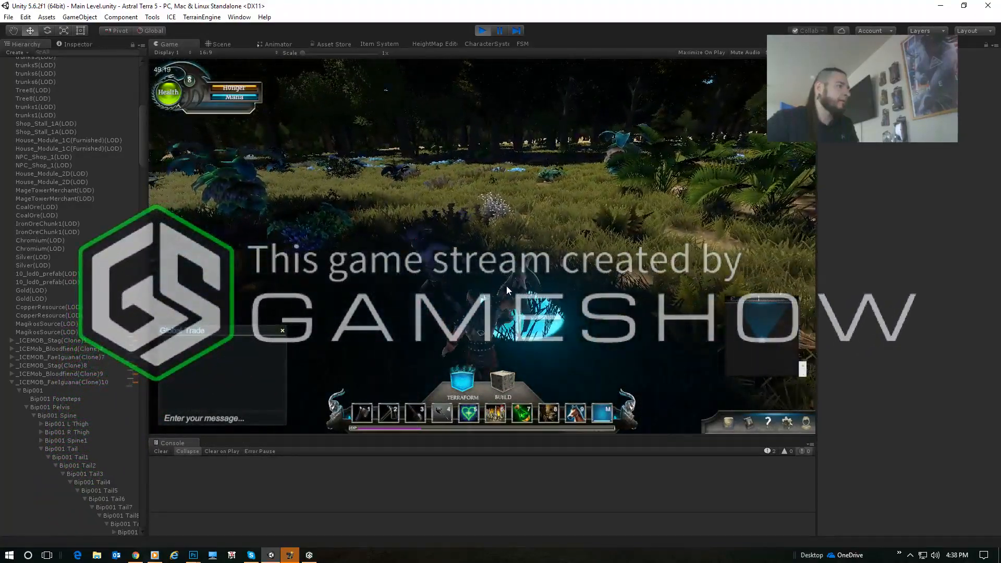
pyautogui.click(506, 286)
pyautogui.press('a')
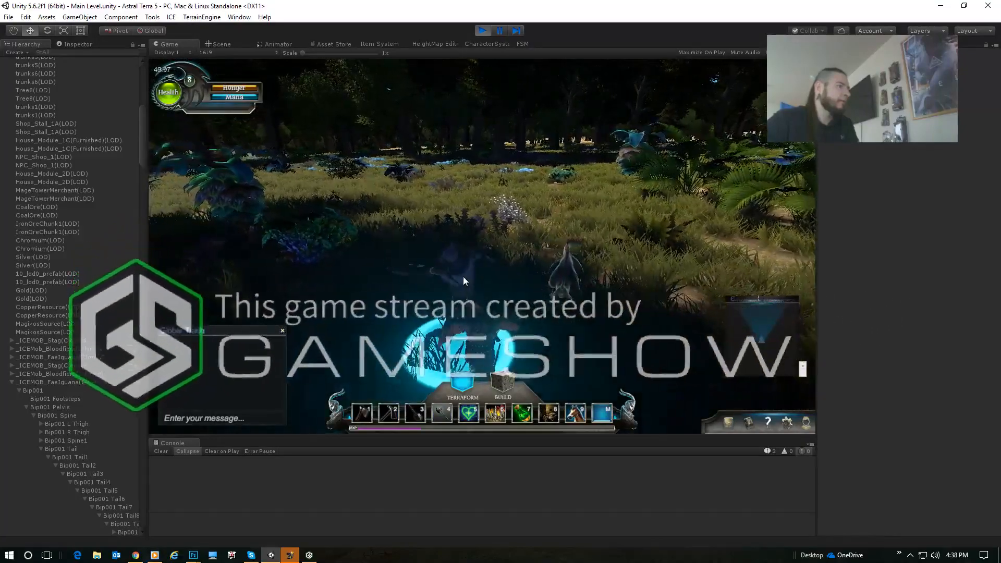
pyautogui.click(487, 288)
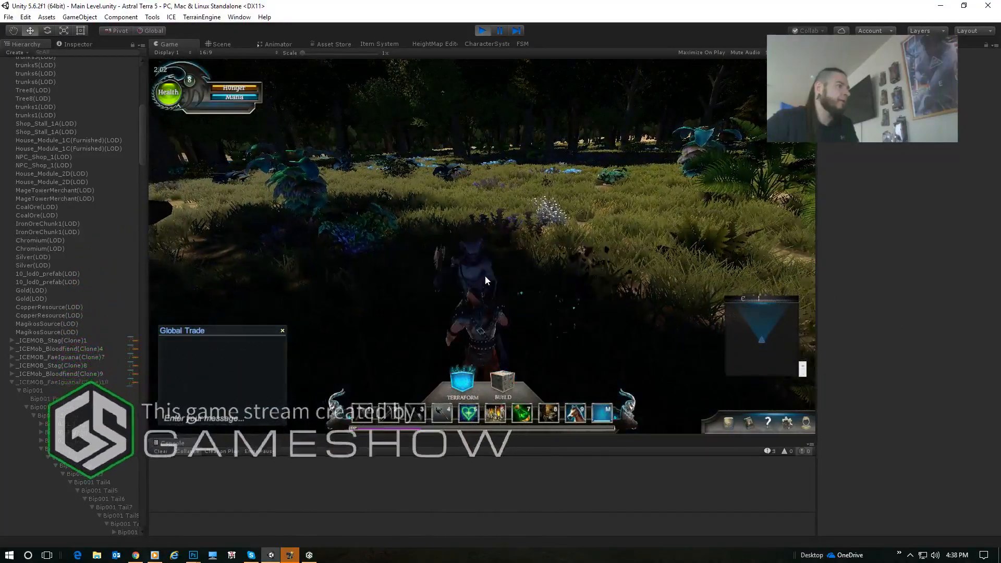
pyautogui.click(485, 276)
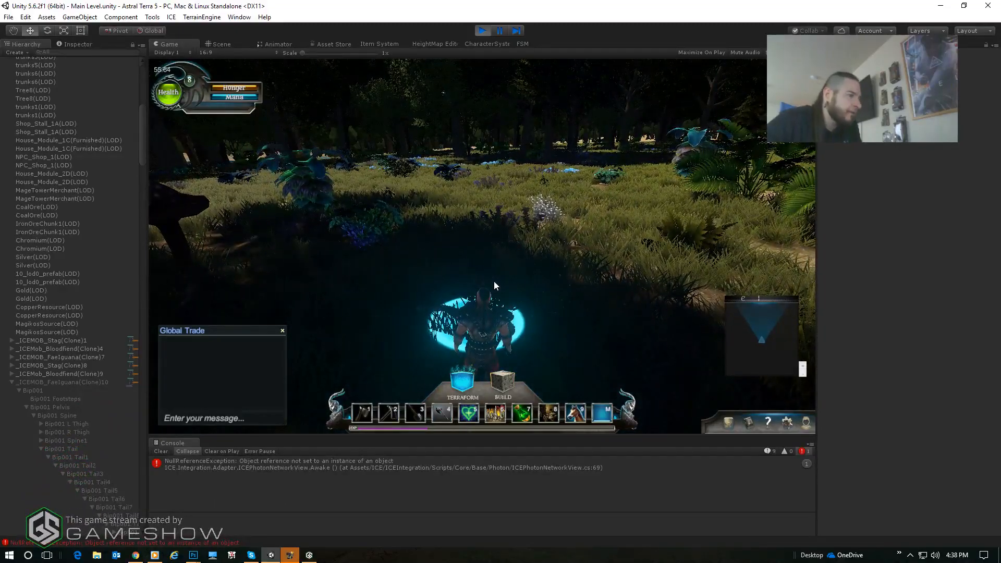
# - Select the NullReferenceException in the Console and inspect the components of Bip001 Tail10 on the FaeIguana clone
pyautogui.press('d')
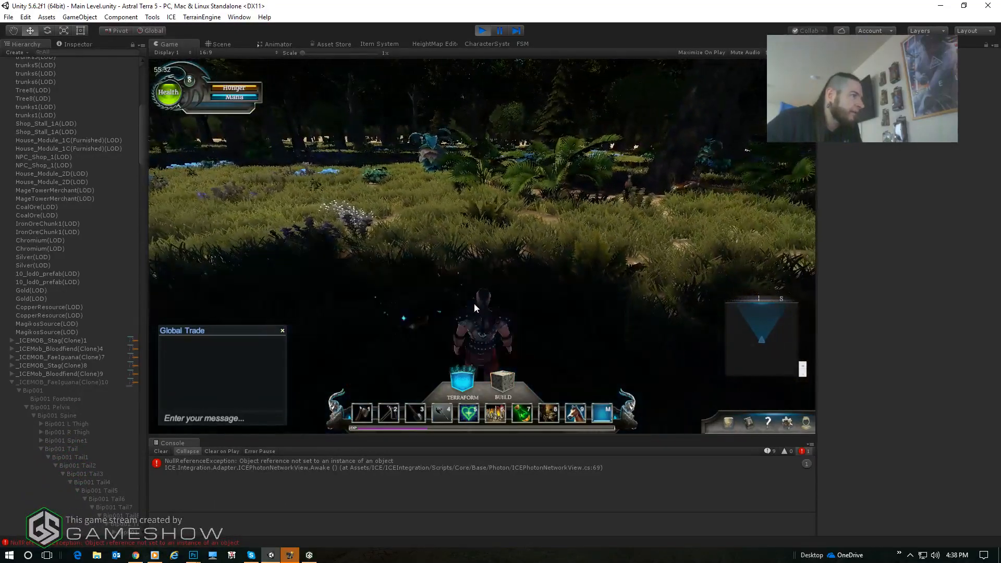
pyautogui.click(534, 464)
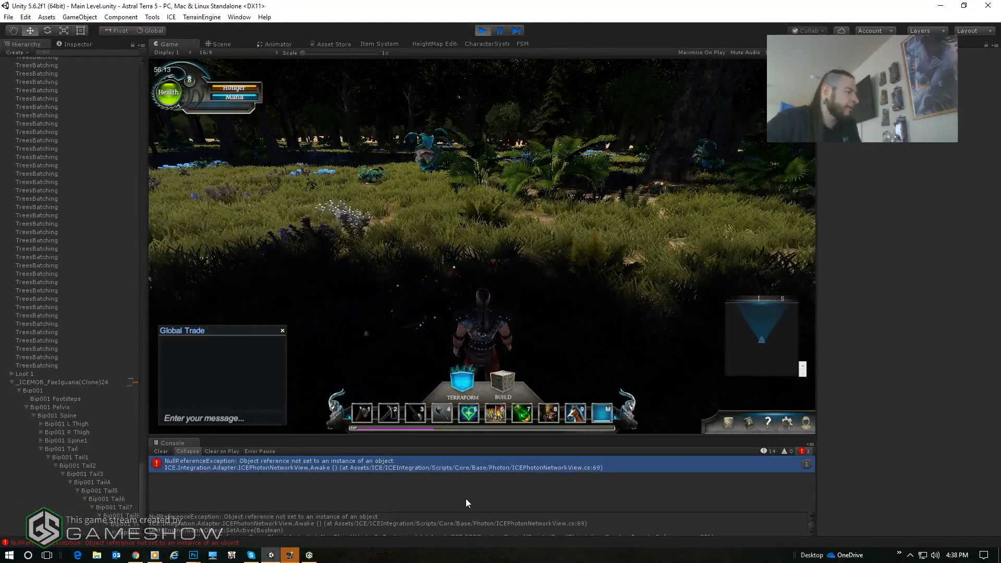
pyautogui.scroll(-3, 83, 483)
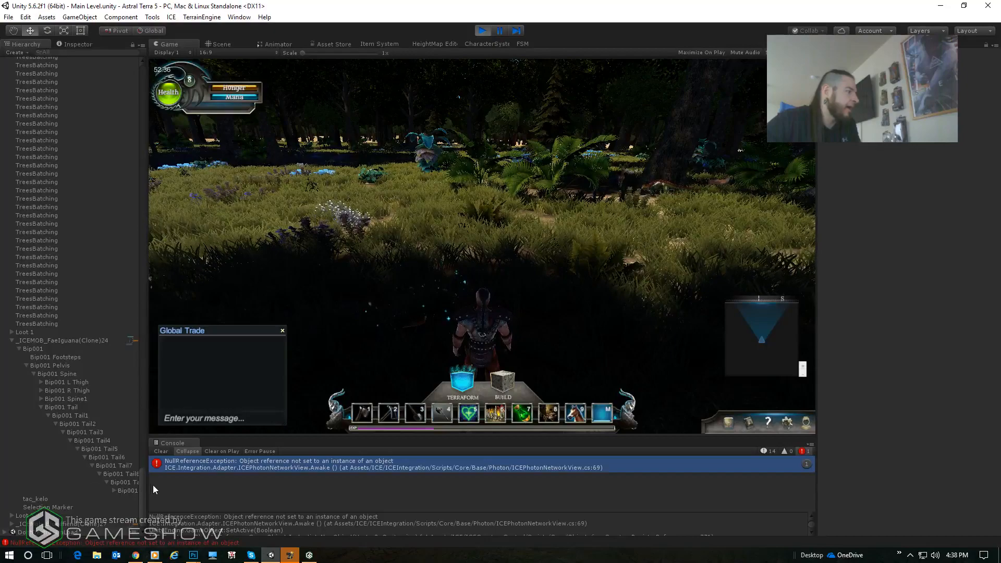
pyautogui.moveTo(147, 484); pyautogui.dragTo(236, 486)
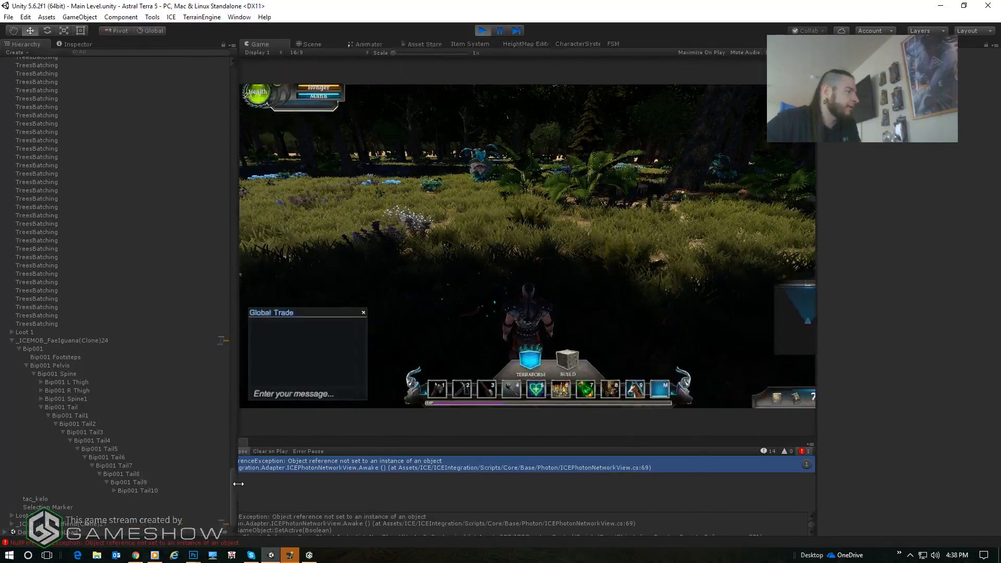
pyautogui.click(42, 498)
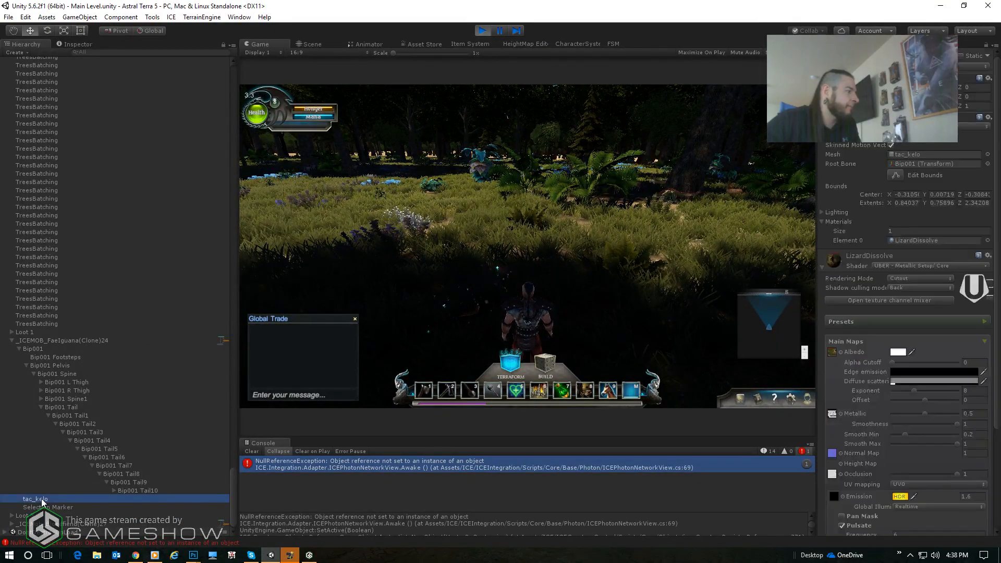
pyautogui.click(134, 490)
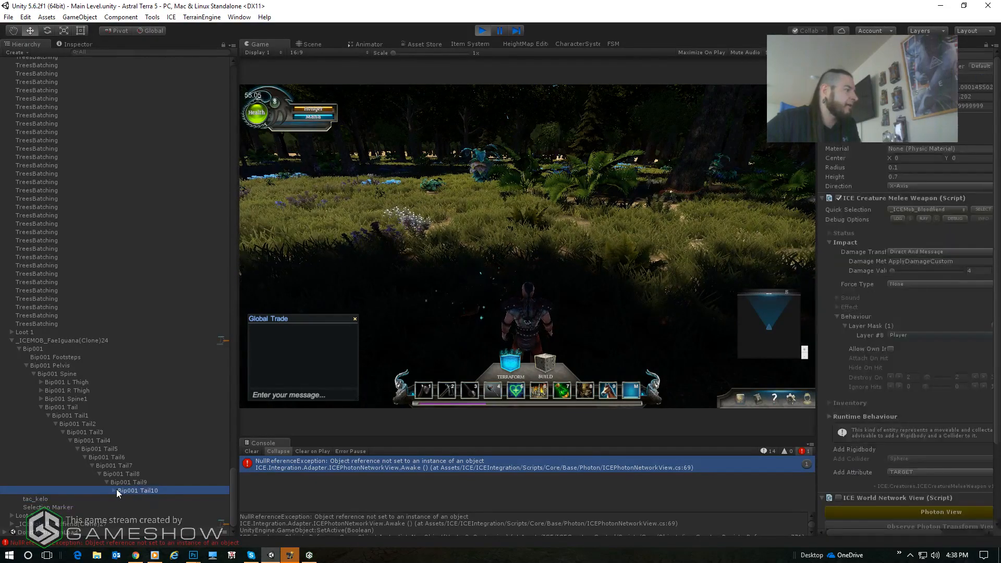
pyautogui.scroll(-4, 852, 416)
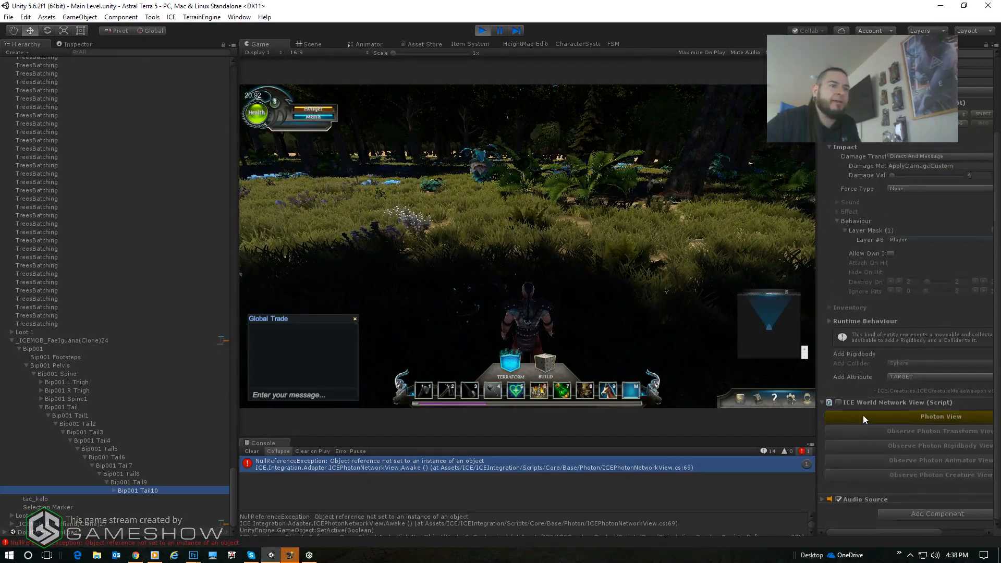
# - Try enabling the ICE World Network View script on the clone's Bip001 Tail10, and disable it again
pyautogui.moveTo(815, 361); pyautogui.dragTo(710, 365)
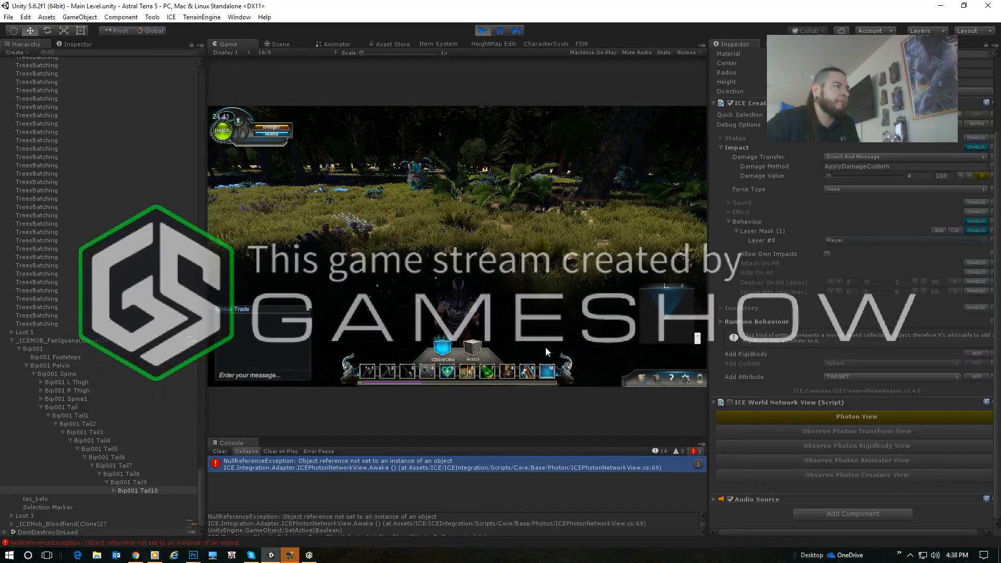
pyautogui.click(731, 402)
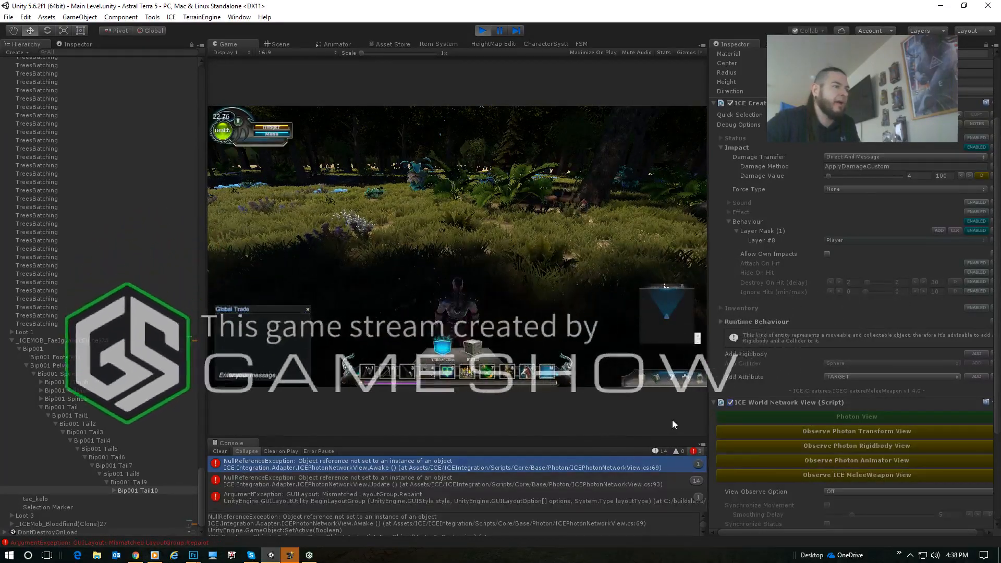
pyautogui.click(730, 402)
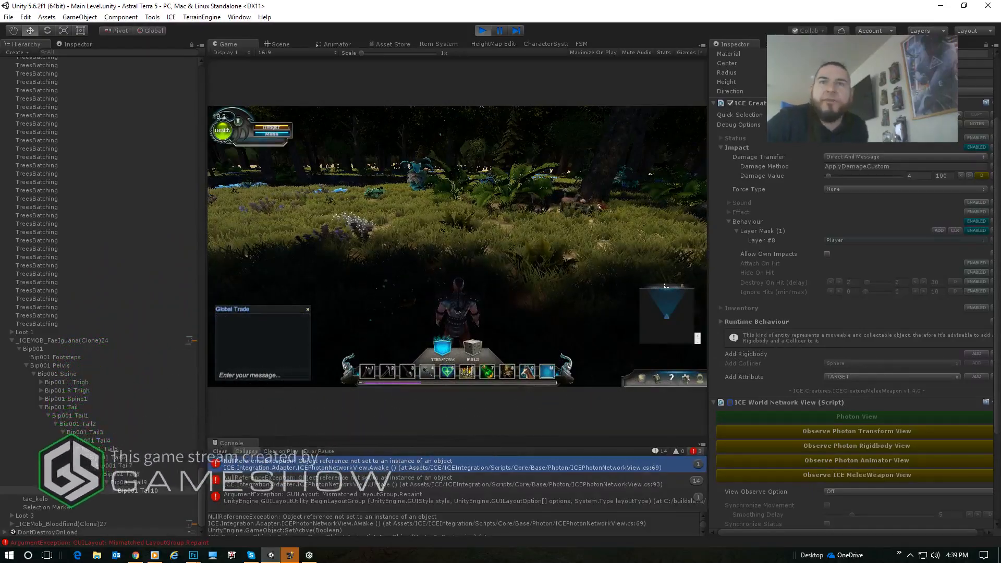
# - Turn and walk the character through the clearing to find the next FaeIguana
pyautogui.moveTo(490, 318); pyautogui.dragTo(436, 321, button='right')
pyautogui.press('w')
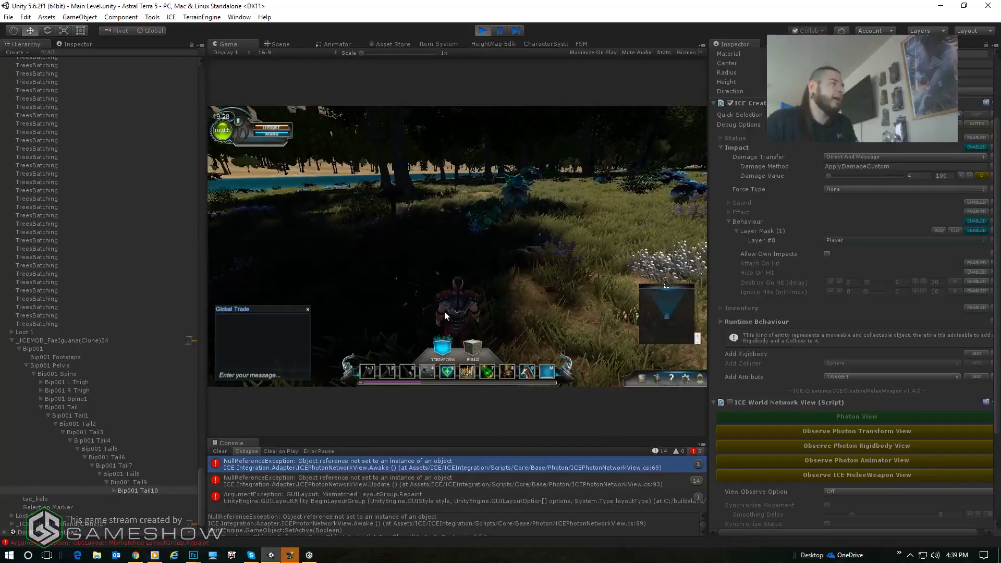
pyautogui.press('d')
pyautogui.press('w')
pyautogui.press('d')
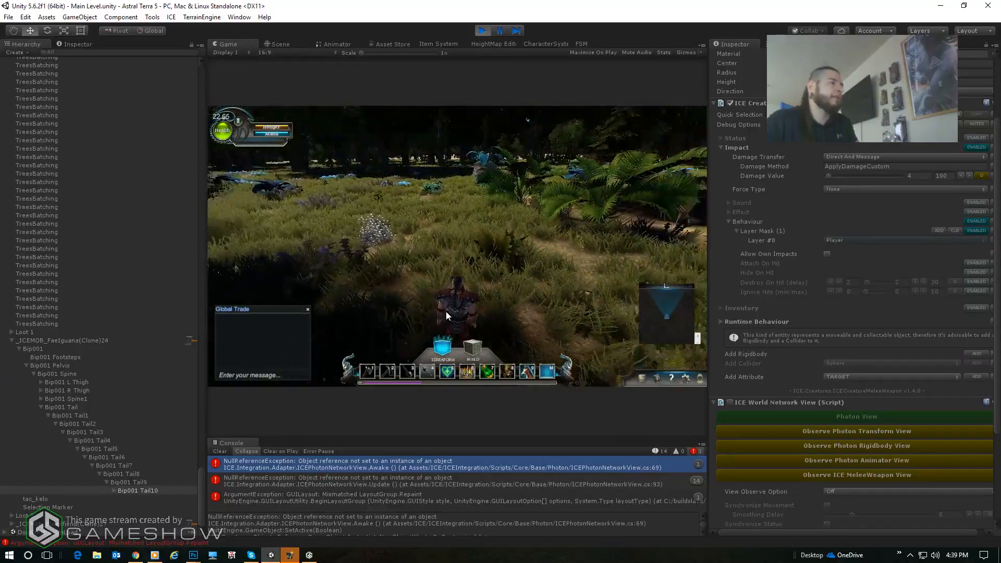
pyautogui.press('w')
pyautogui.press('d')
# - Attack the FaeIguana in the grass while circling it to test its damage and death behaviour
pyautogui.click(503, 254)
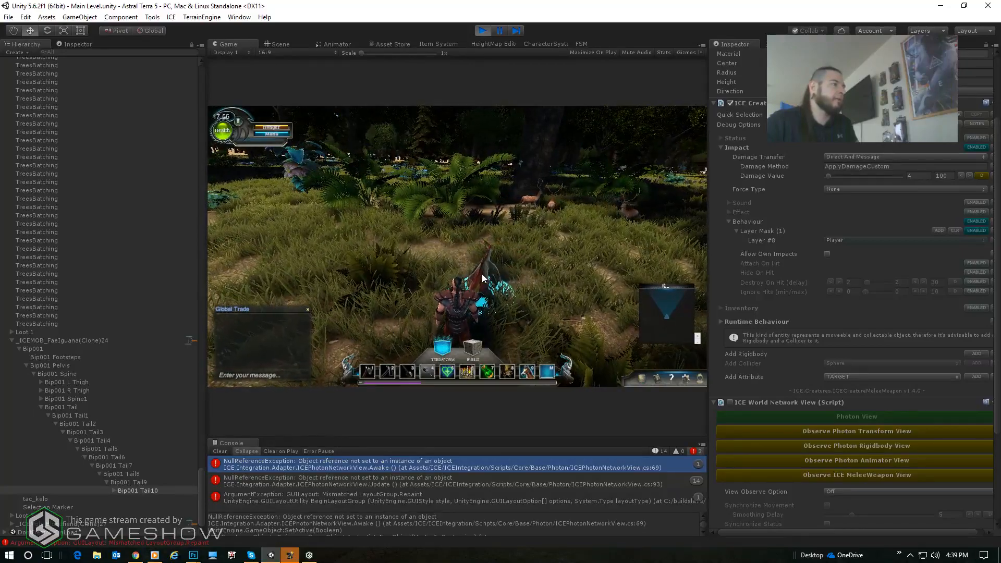
pyautogui.press('d')
pyautogui.press('d')
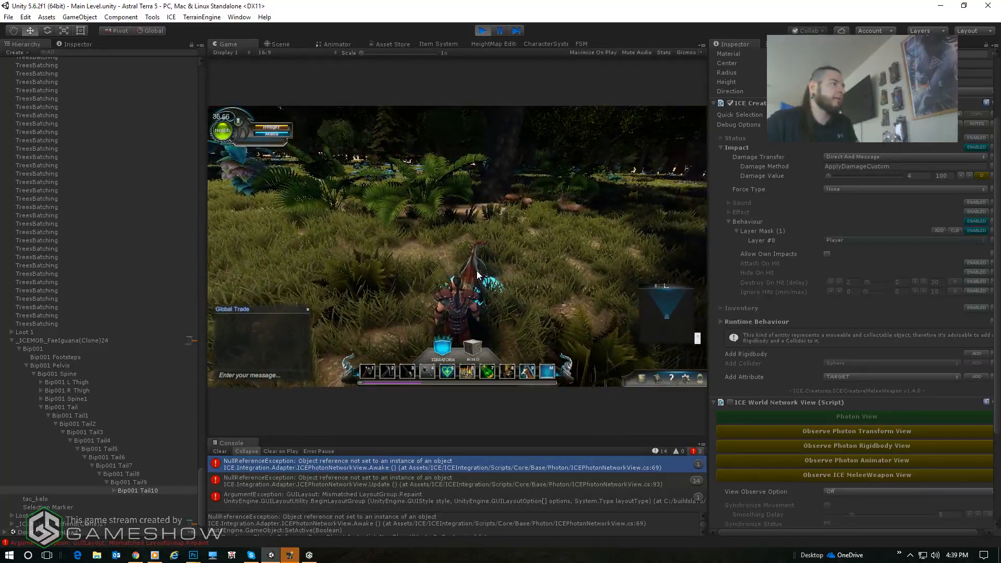
pyautogui.press('w')
pyautogui.press('d')
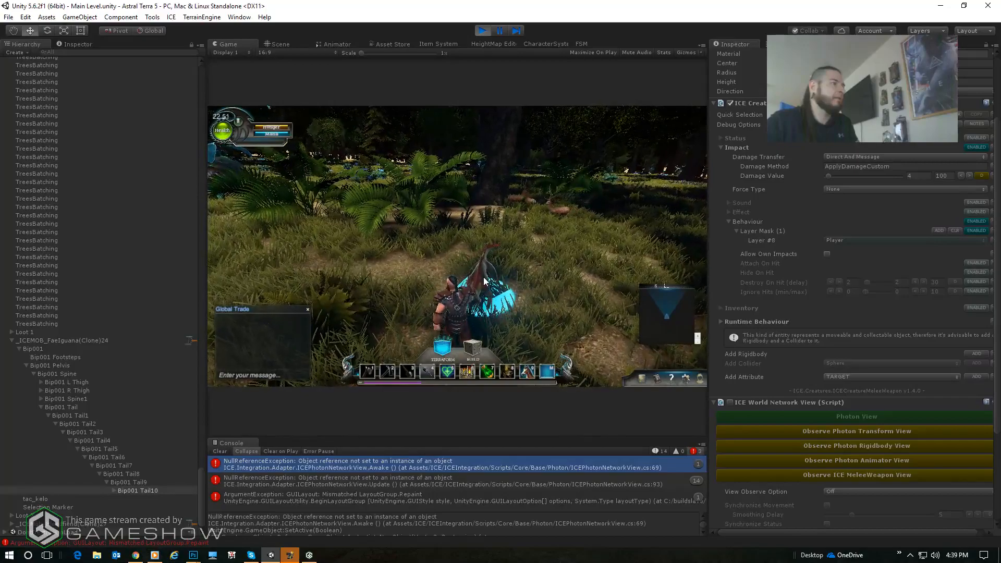
pyautogui.press('d')
pyautogui.press('d')
pyautogui.press('d')
pyautogui.press('w')
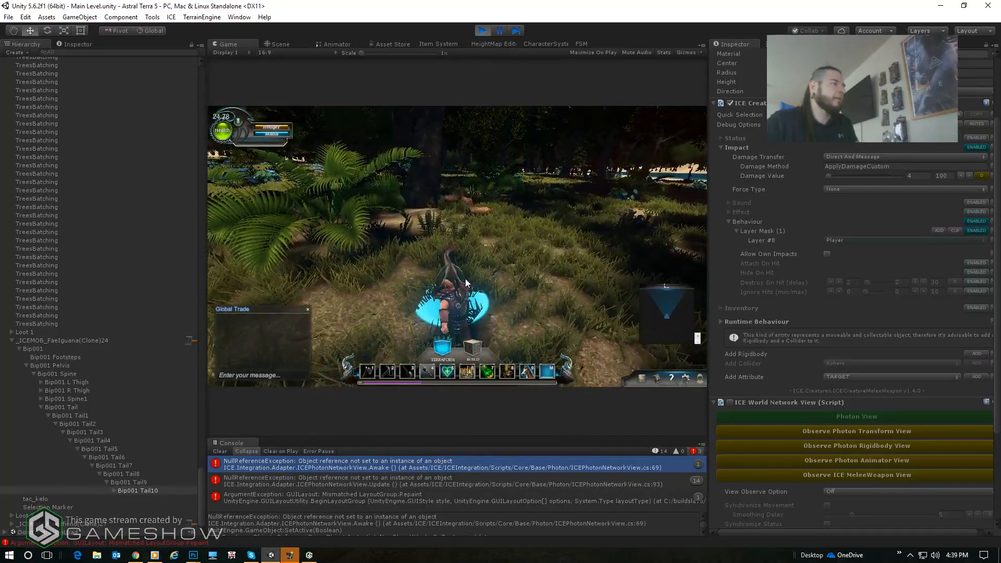
pyautogui.press('d')
pyautogui.click(461, 269)
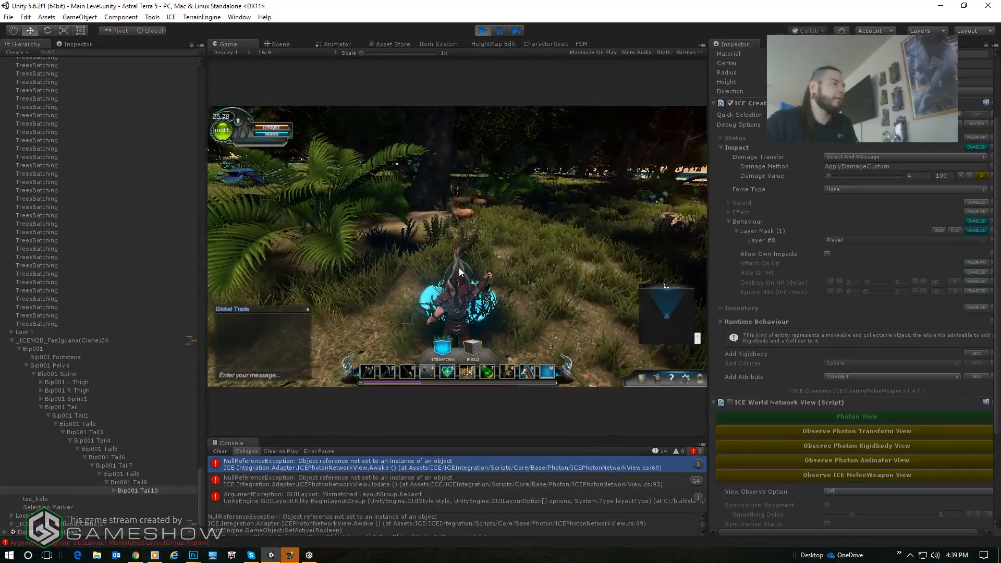
pyautogui.click(462, 269)
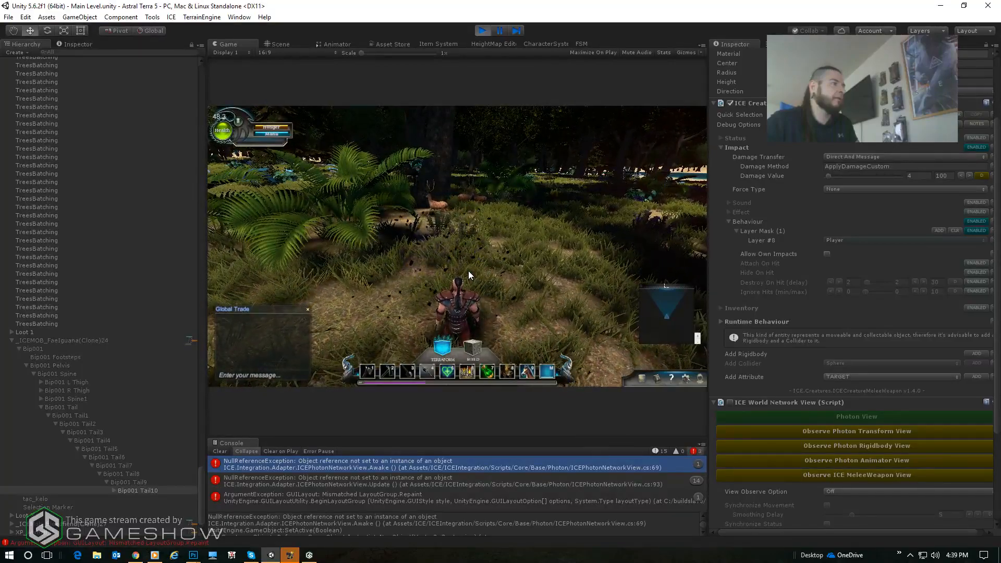
# - Walk the character toward the stag near the ferns and end the Play mode test
pyautogui.press('w')
pyautogui.press('w')
pyautogui.press('a')
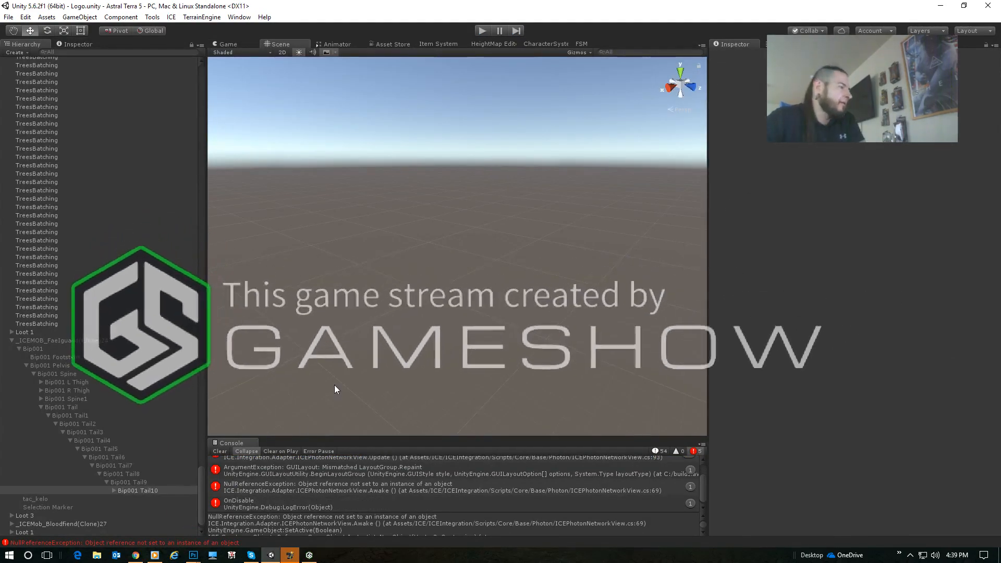
# - Clear the Console and move _ICEMOB_FaeIguana out of CreatureRegister to the top level of the Logo scene
pyautogui.click(223, 450)
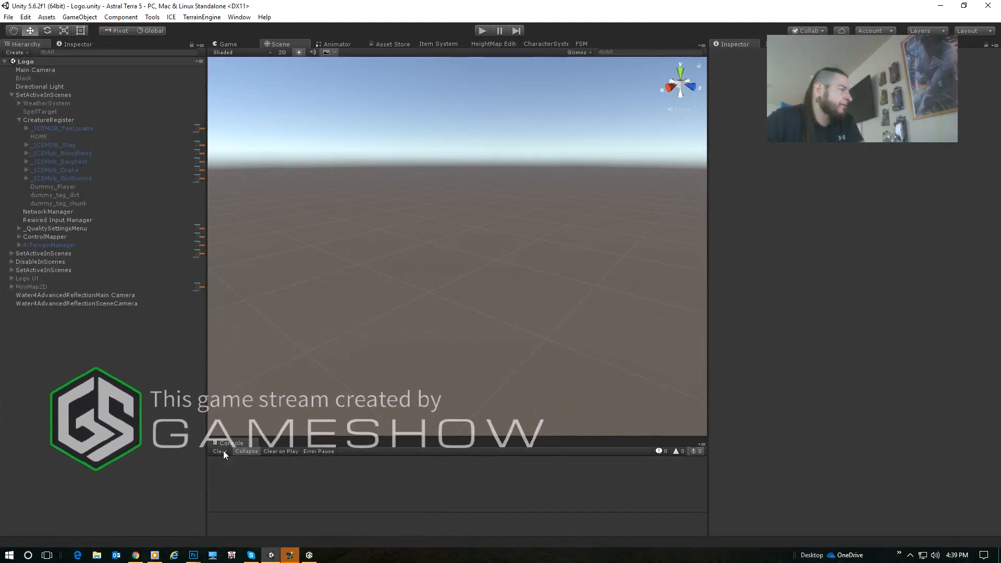
pyautogui.click(50, 128)
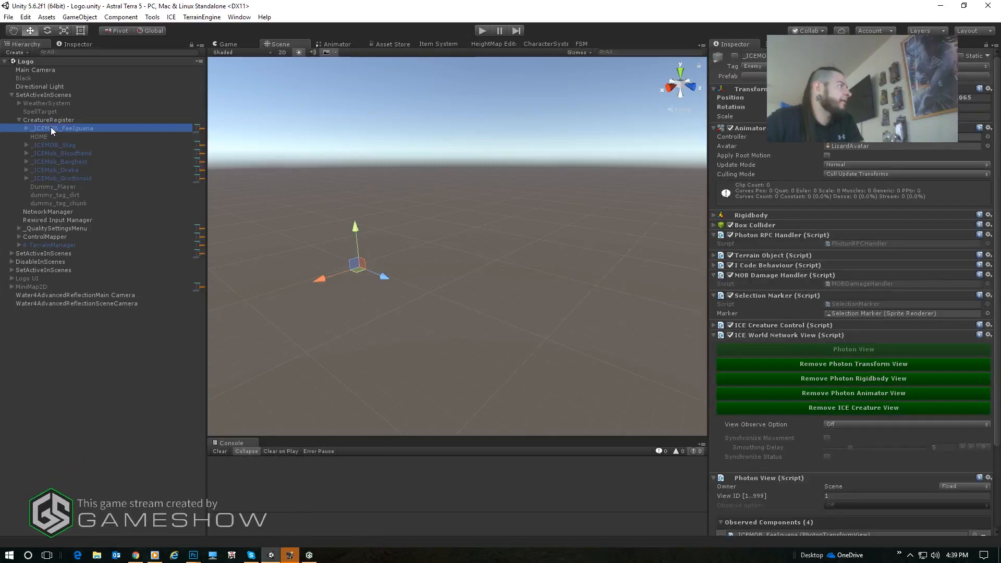
pyautogui.moveTo(52, 126); pyautogui.dragTo(24, 89)
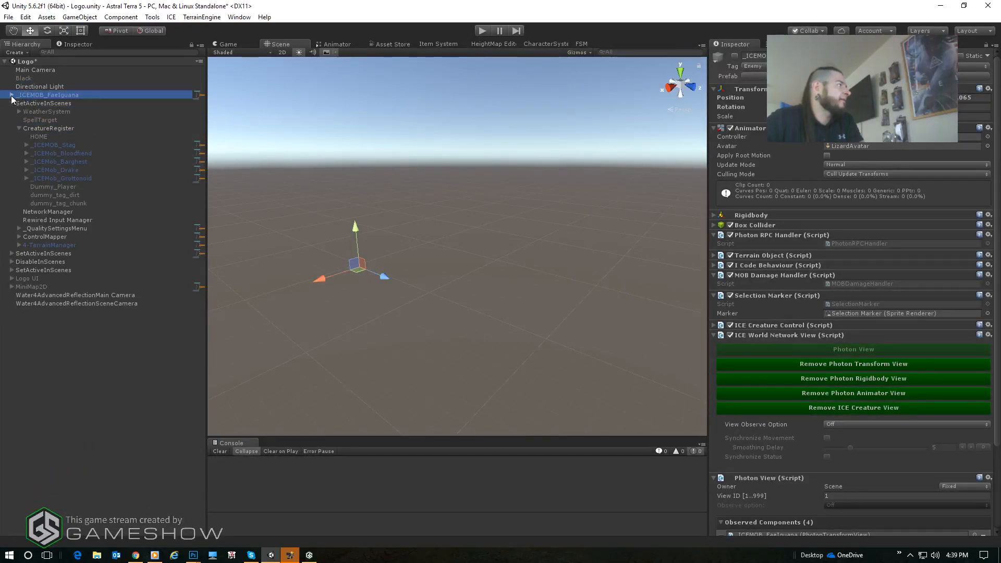
# - Remove the ICE World Network View component from the Bip001 Tail10 bone inside _ICEMOB_FaeIguana's hierarchy
pyautogui.click(11, 95)
pyautogui.click(18, 103)
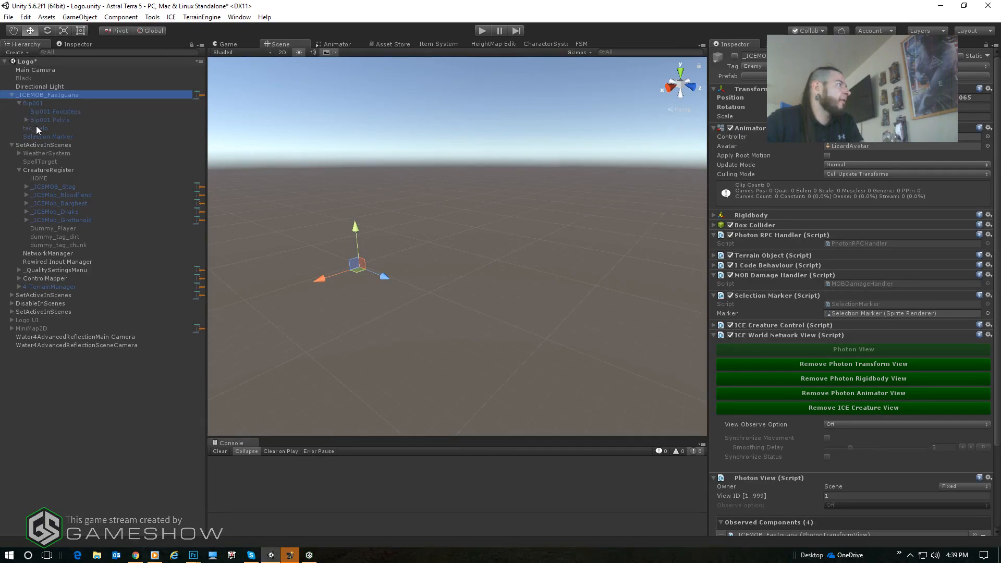
pyautogui.click(124, 243)
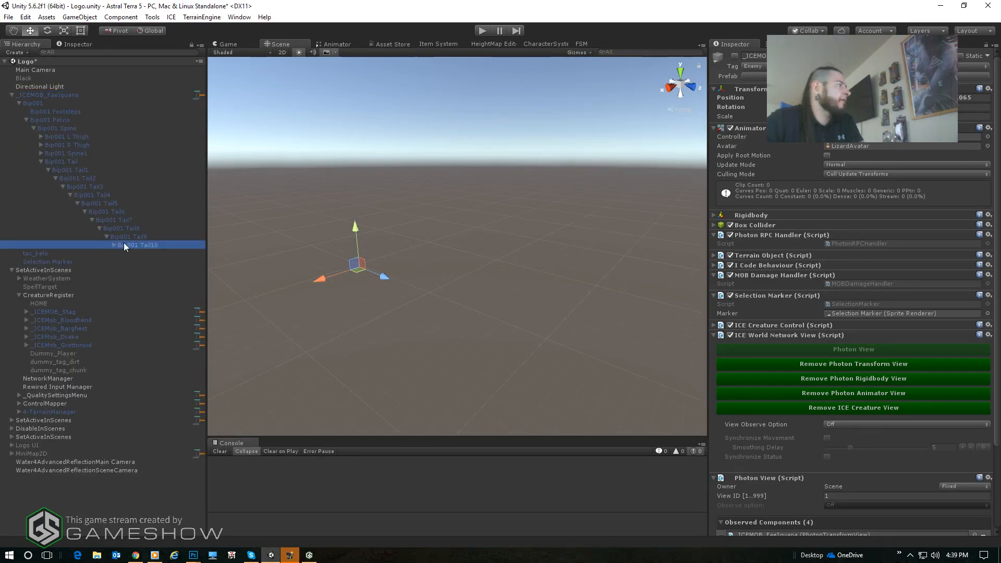
pyautogui.scroll(-3, 834, 407)
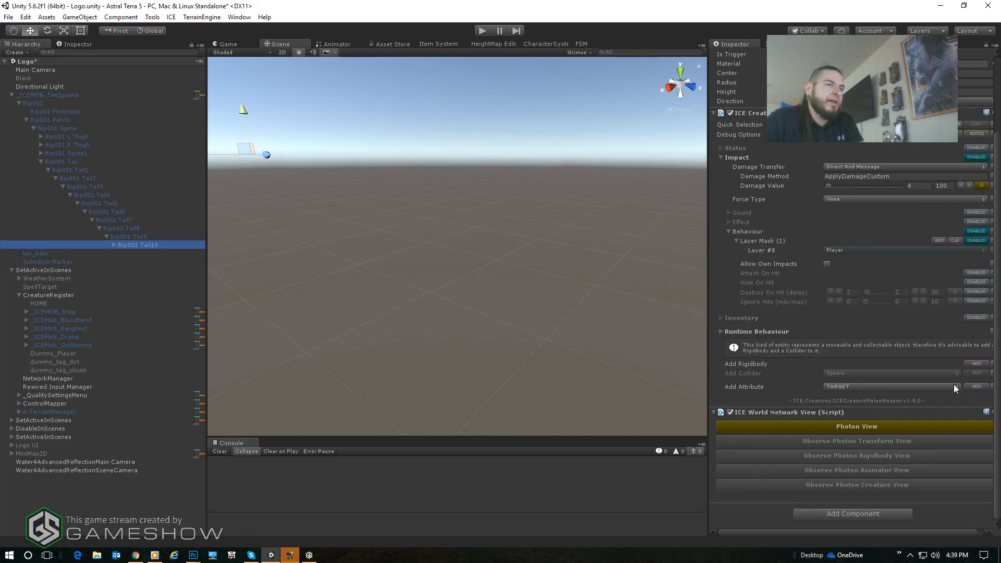
pyautogui.moveTo(708, 405); pyautogui.dragTo(578, 398)
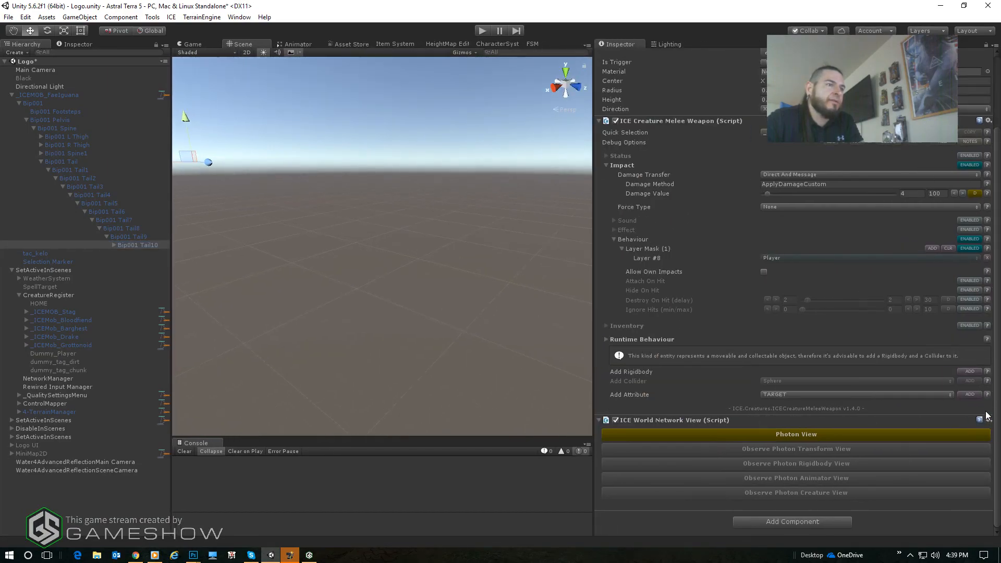
pyautogui.click(988, 421)
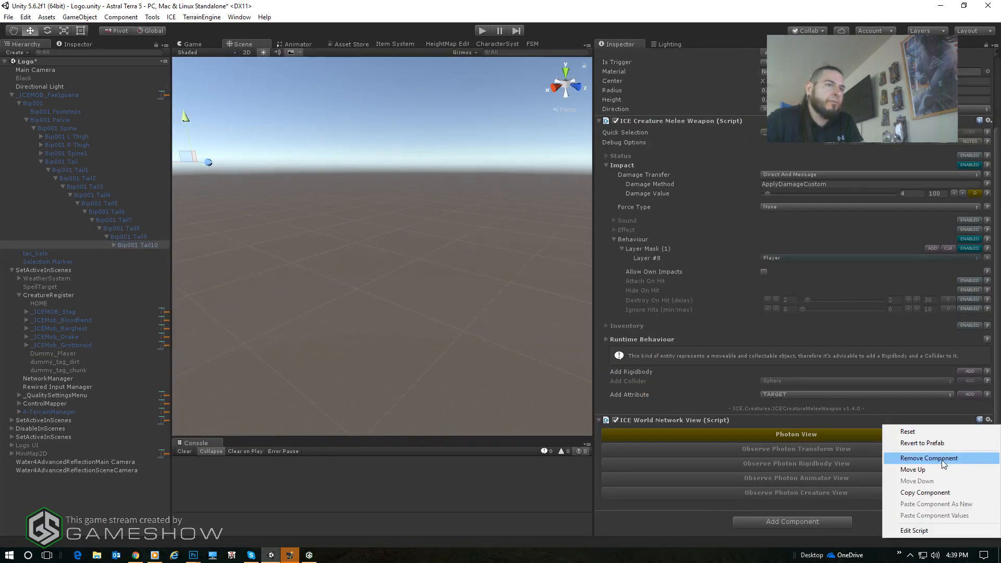
pyautogui.click(947, 462)
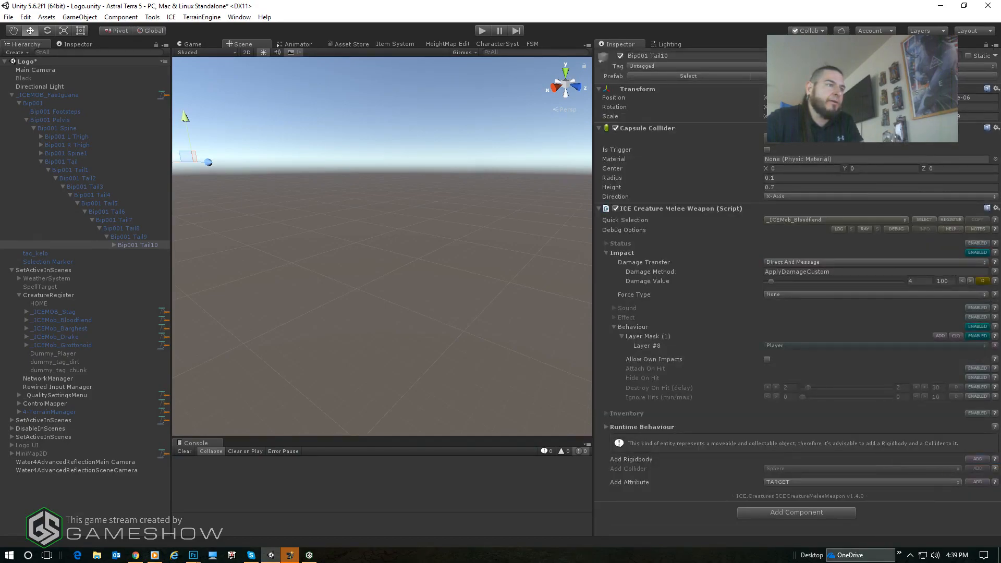
# - Collapse _ICEMOB_FaeIguana's hierarchy and review the patrol mission and waypoint settings of its ICE Creature Control
pyautogui.click(36, 95)
pyautogui.click(11, 95)
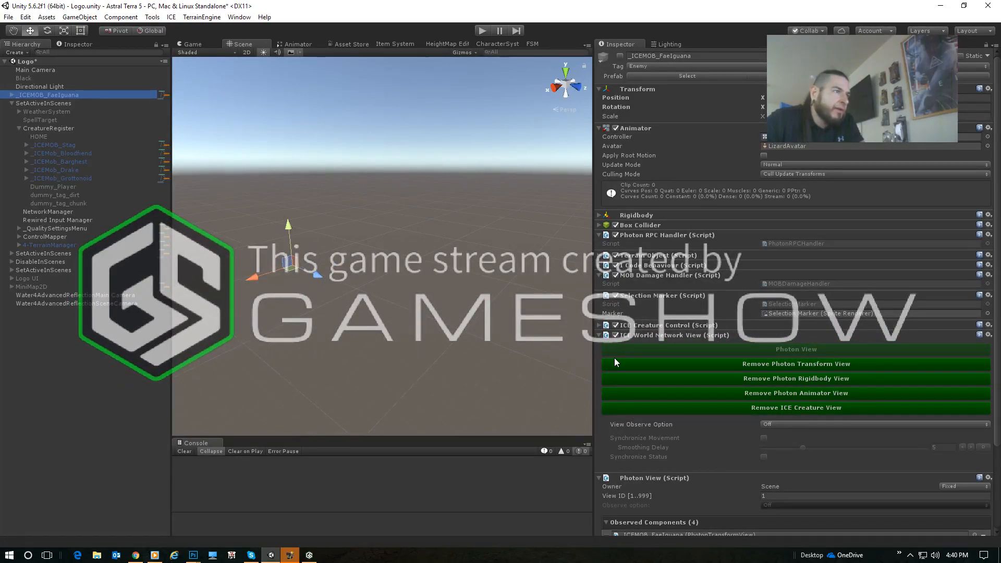
pyautogui.click(707, 353)
pyautogui.click(670, 326)
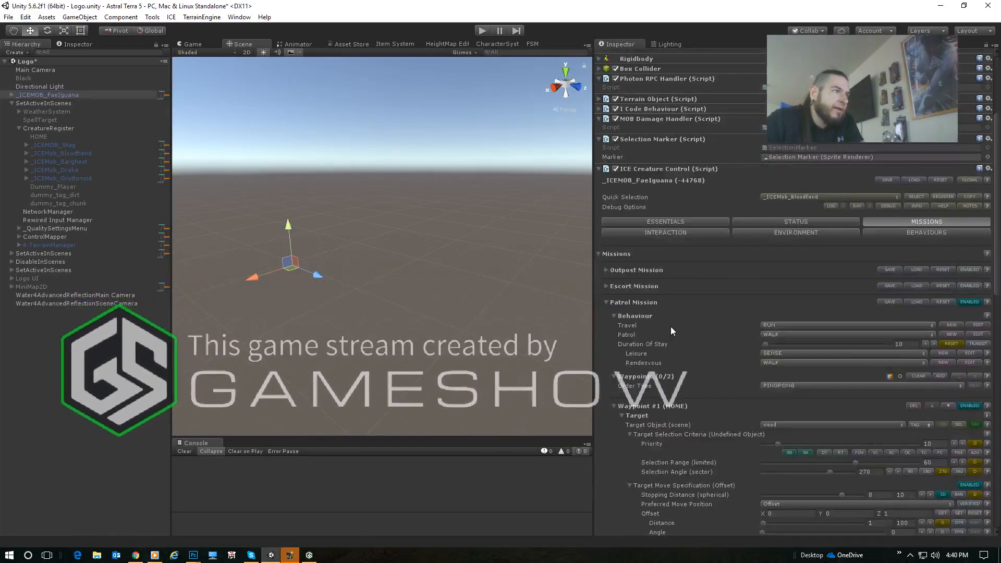
pyautogui.scroll(-5, 738, 328)
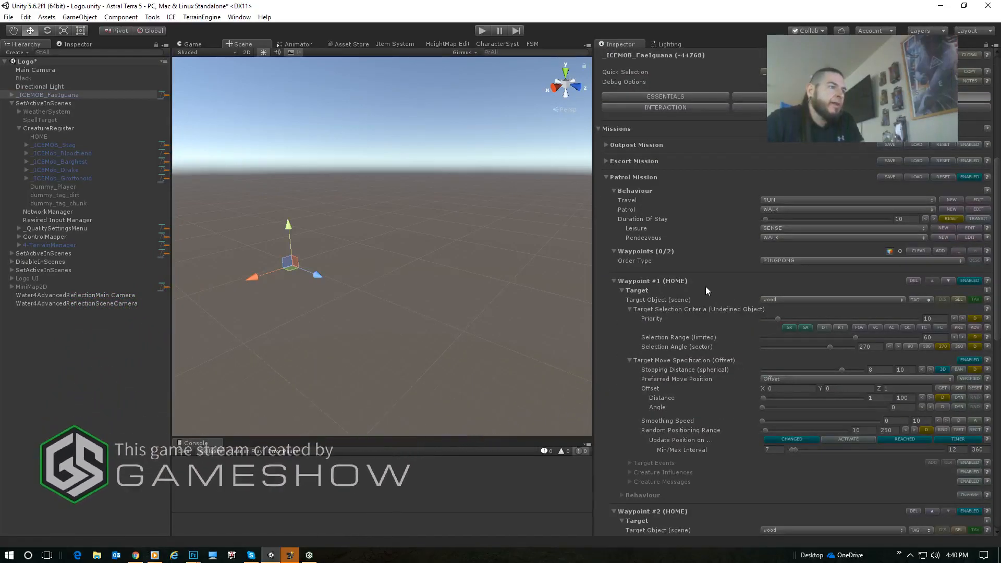
pyautogui.scroll(3, 711, 270)
pyautogui.click(759, 190)
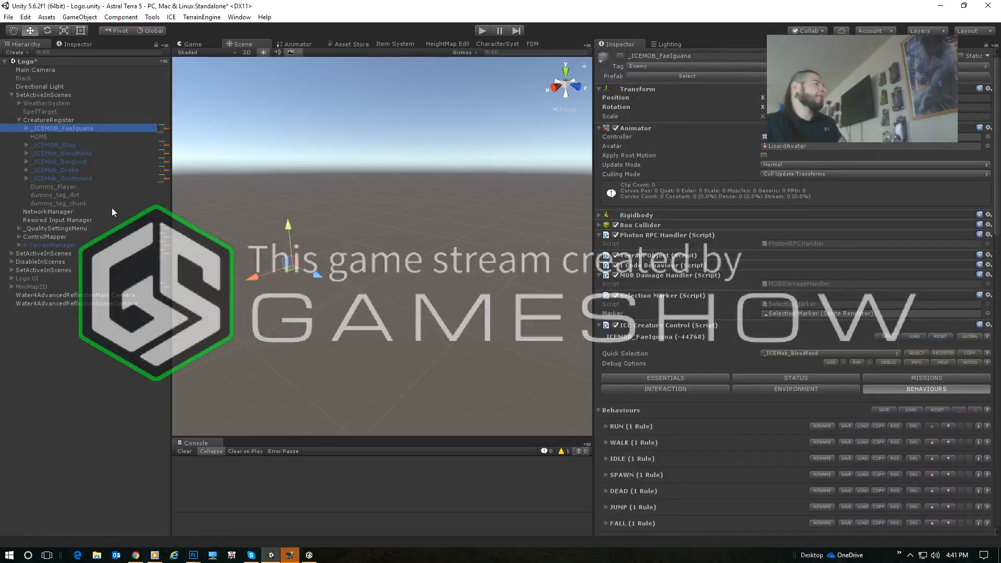
# - Move _ICEMob_Bloodfiend out of CreatureRegister to the top level of the Logo scene and activate it
pyautogui.click(71, 154)
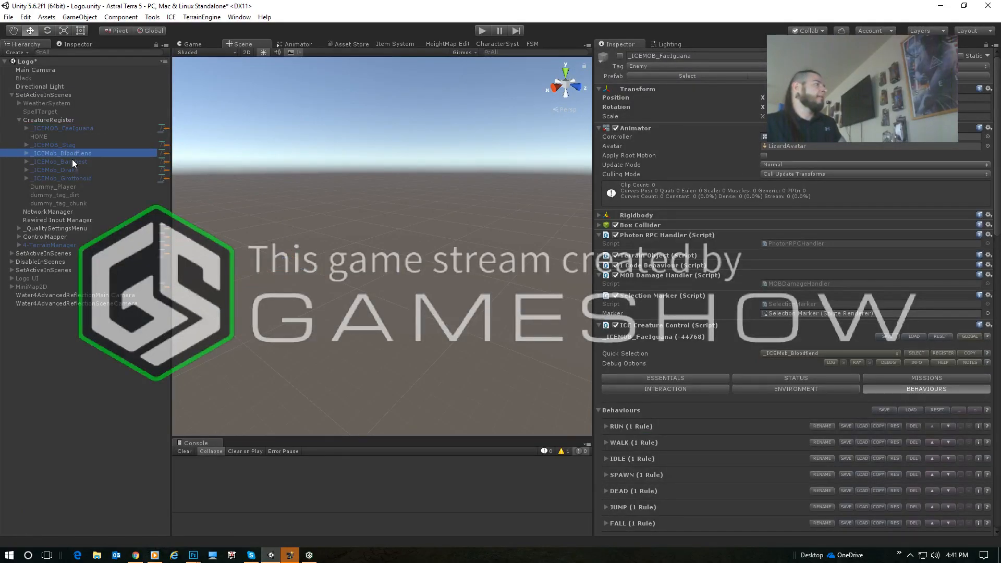
pyautogui.moveTo(63, 154); pyautogui.dragTo(51, 90)
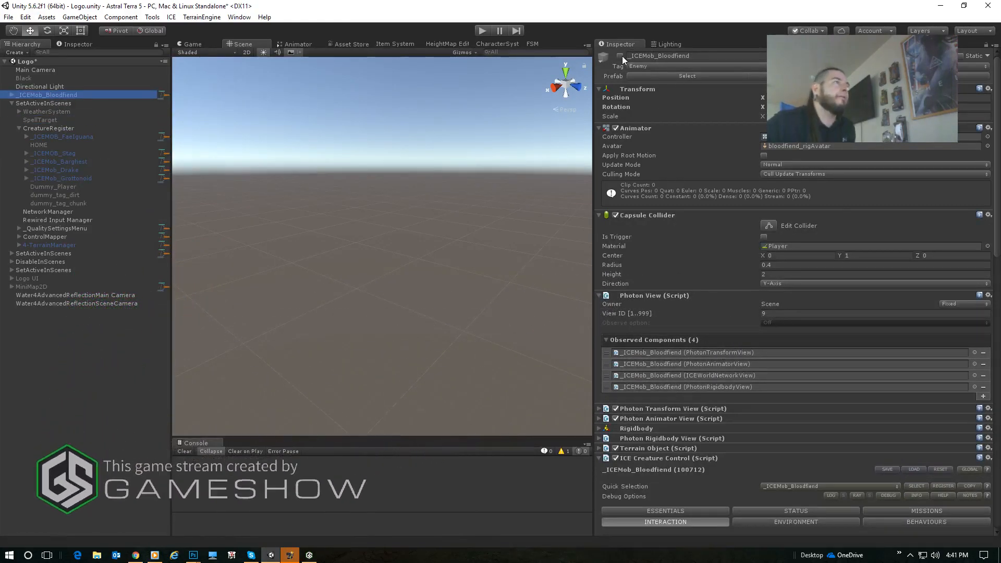
pyautogui.scroll(-5, 809, 280)
pyautogui.scroll(5, 809, 277)
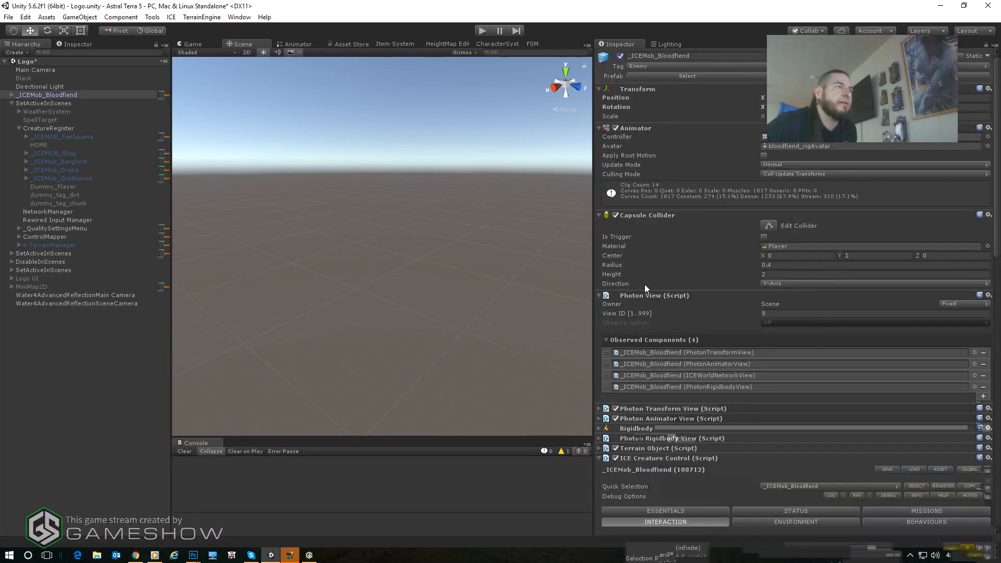
# - In the Bloodfiend's enabled 'Player' interactor, set the selection range of Act #2 - ATTACK to 1.1
pyautogui.scroll(-9, 627, 352)
pyautogui.scroll(-4, 658, 360)
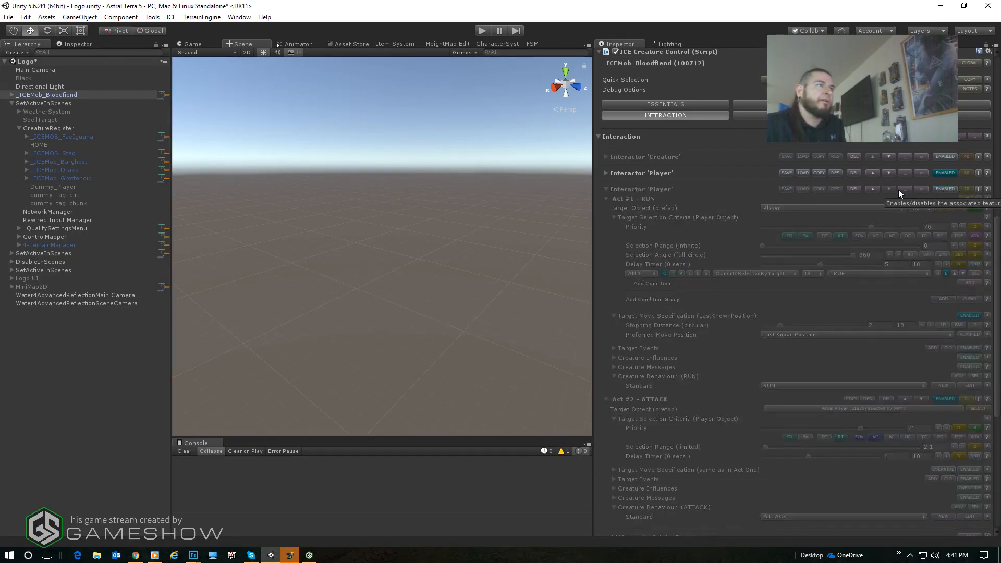
pyautogui.click(605, 172)
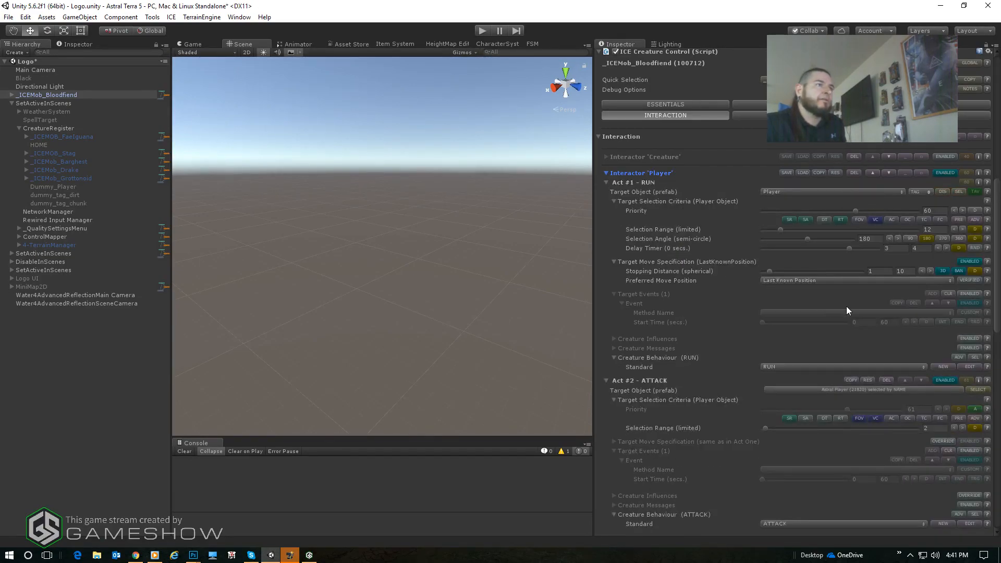
pyautogui.scroll(-2, 896, 302)
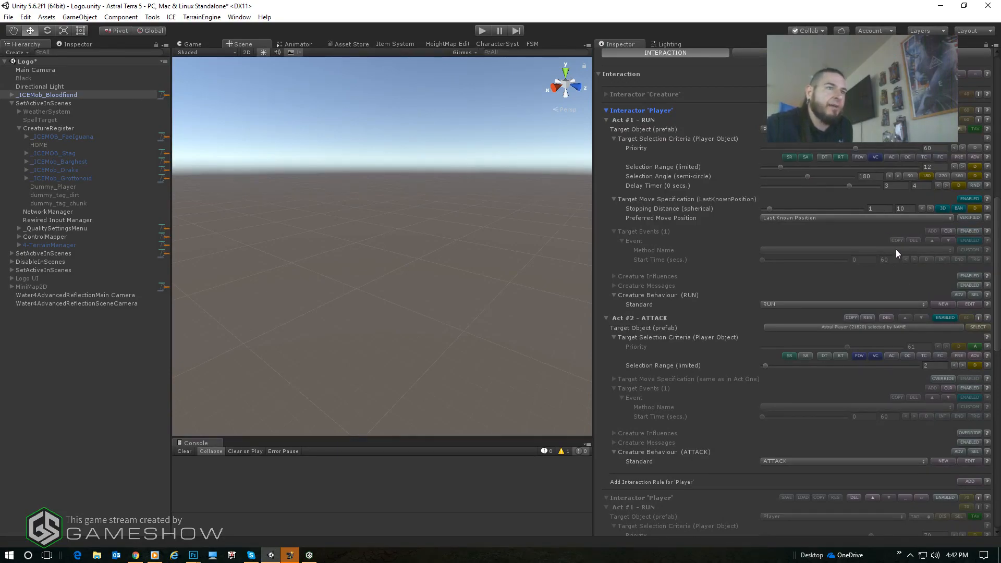
pyautogui.click(929, 366)
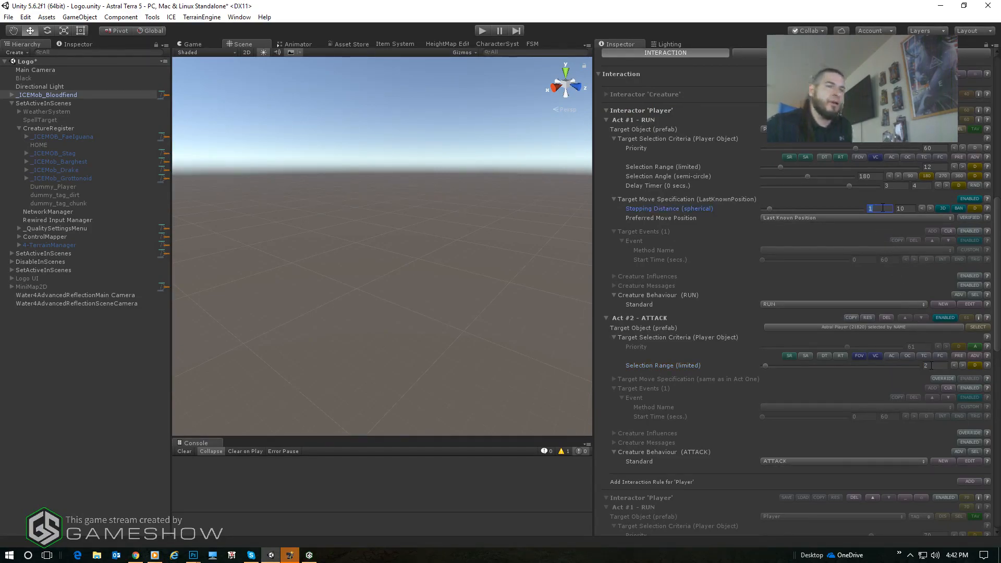
pyautogui.write('1.1')
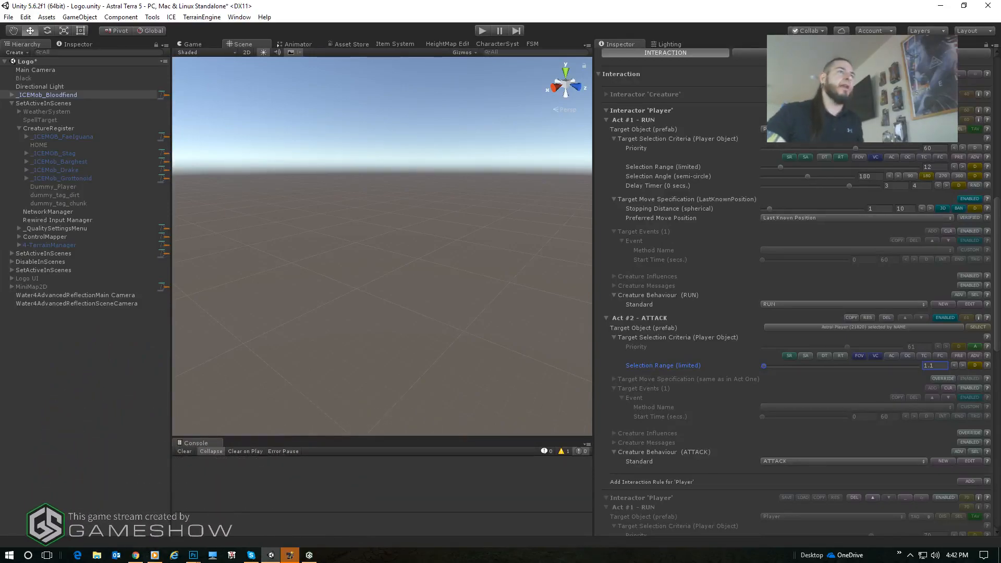
# - Move _ICEMob_Bloodfiend back into CreatureRegister, above _ICEMOB_FaeIguana
pyautogui.scroll(10, 832, 204)
pyautogui.scroll(5, 822, 237)
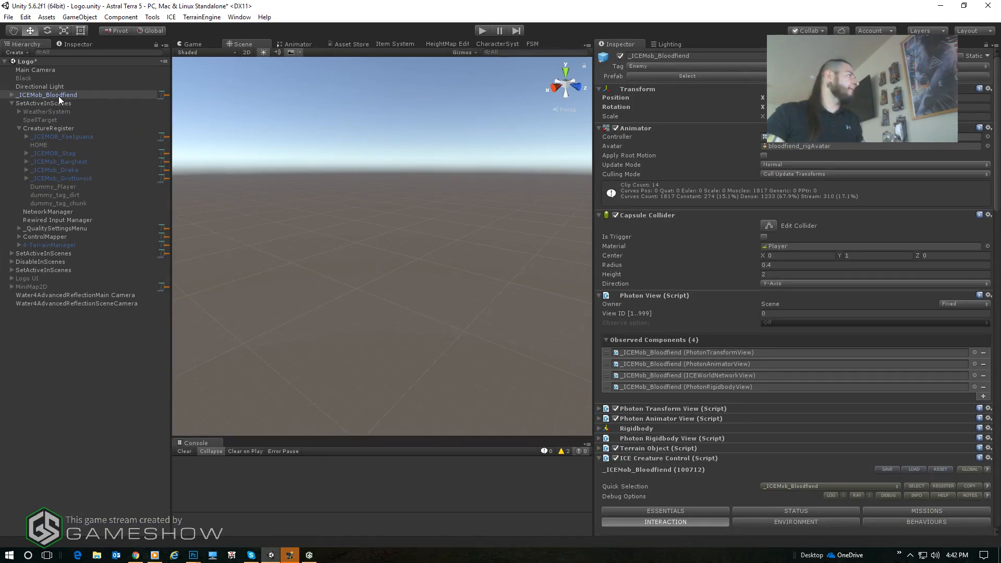
pyautogui.moveTo(61, 95); pyautogui.dragTo(76, 131)
# - Check _ICEMOB_FaeIguana's ATTACK behaviour and locate the motion clip used by the attack state in its animator controller
pyautogui.click(59, 137)
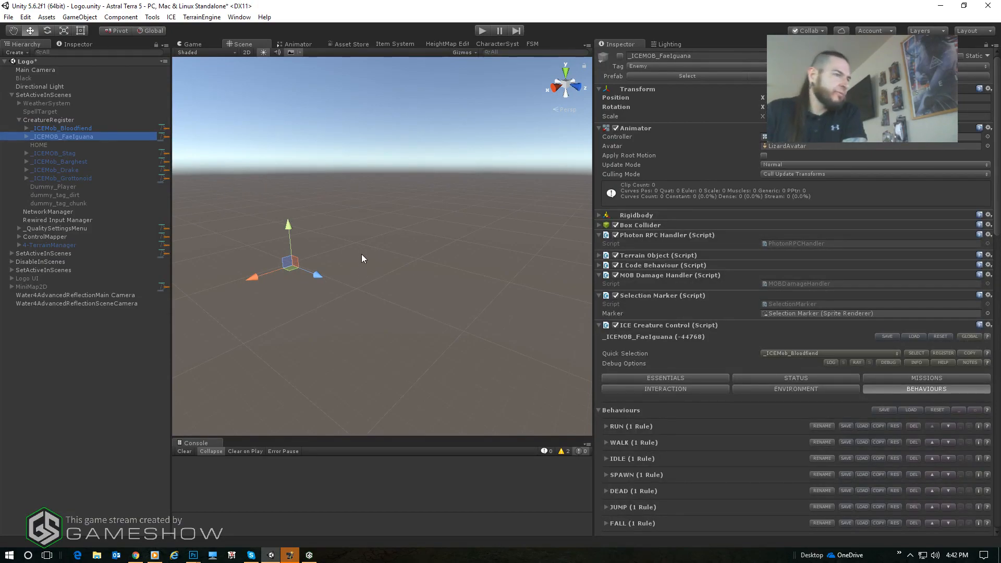
pyautogui.scroll(-5, 907, 373)
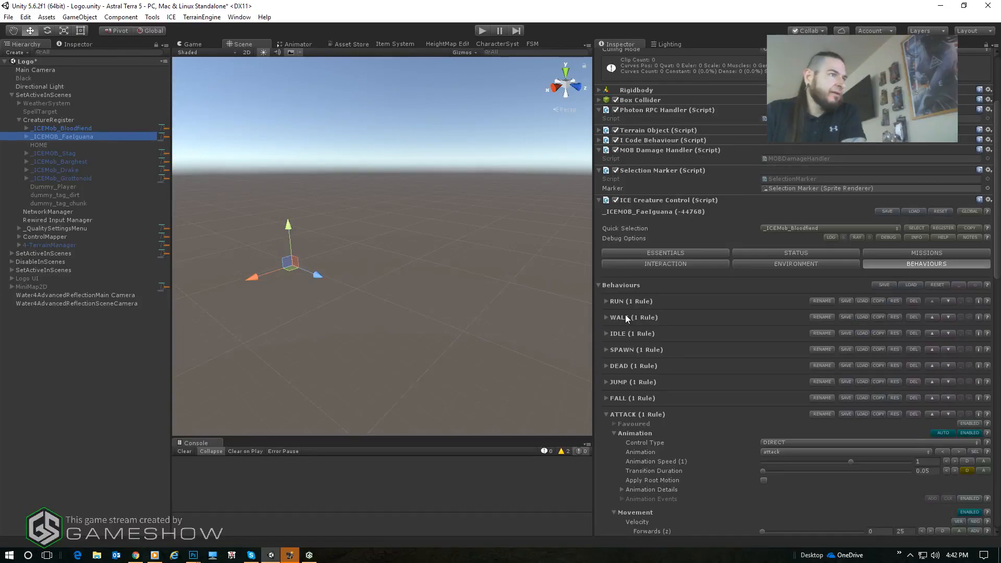
pyautogui.scroll(-4, 731, 458)
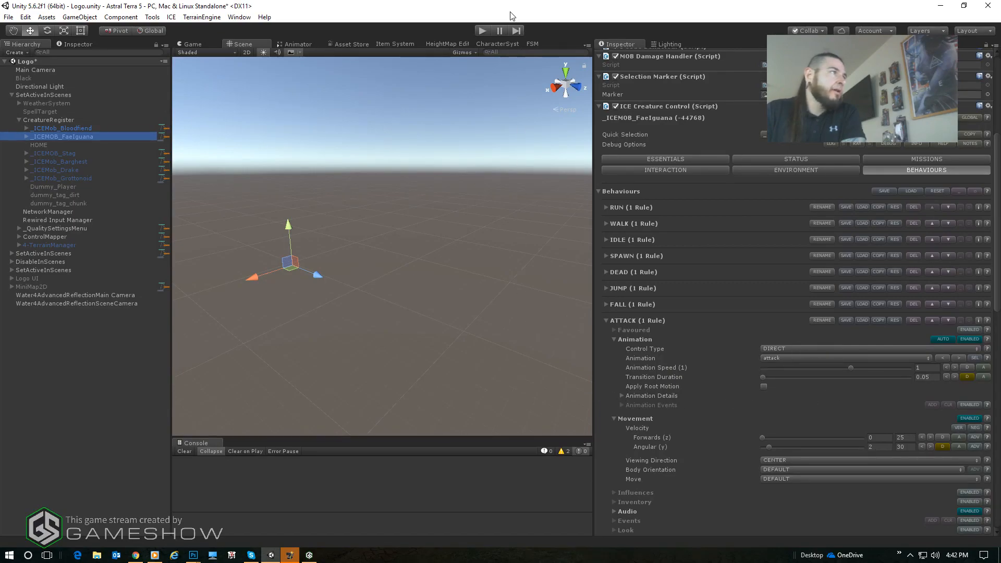
pyautogui.click(293, 44)
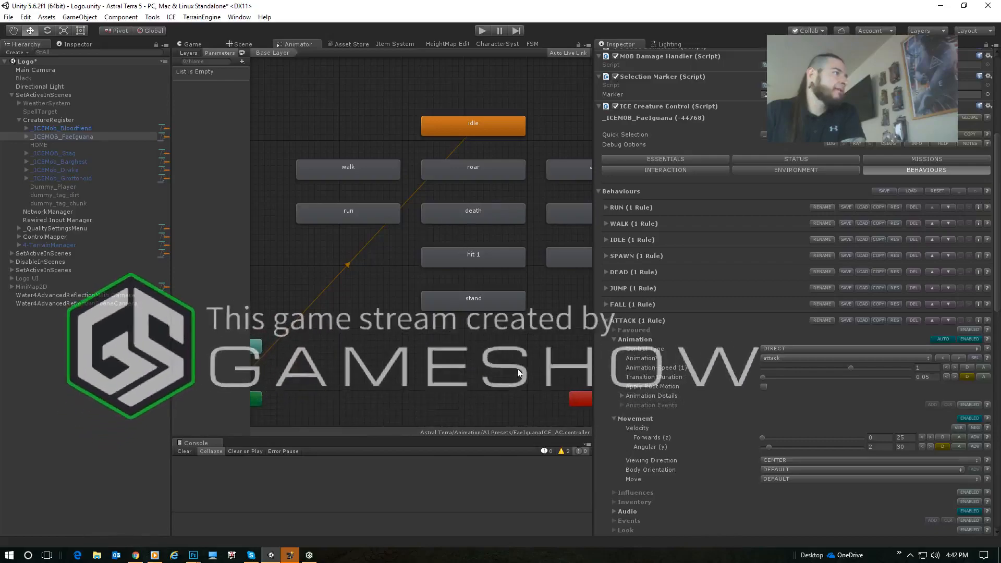
pyautogui.moveTo(519, 372); pyautogui.dragTo(402, 364, button='middle')
pyautogui.click(490, 160)
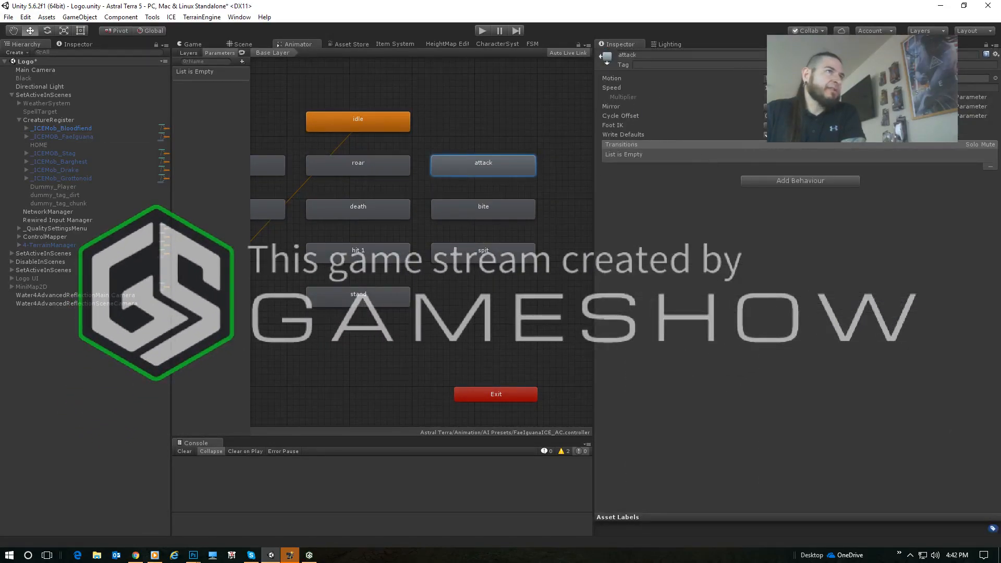
pyautogui.click(876, 78)
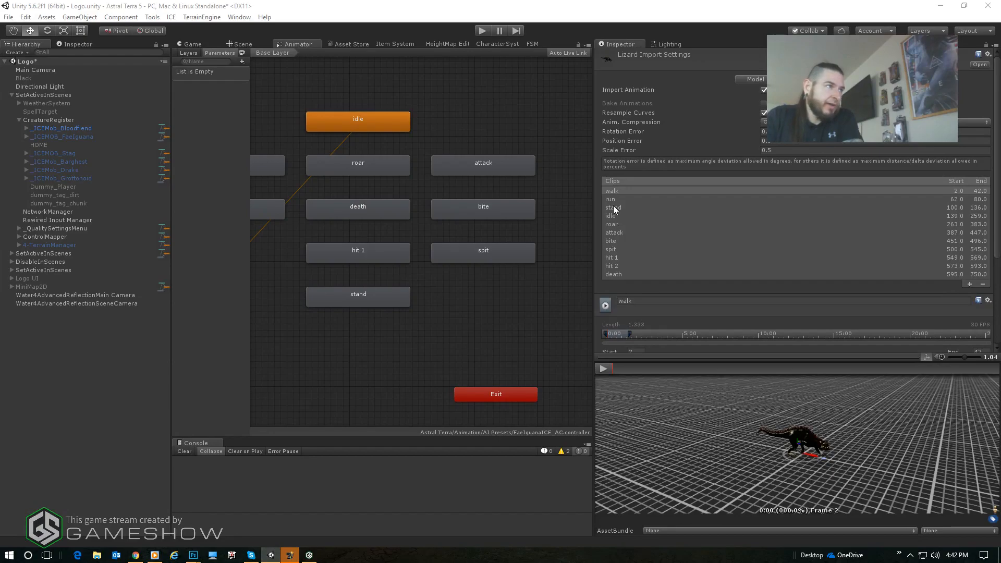
# - Select the attack clip in the Lizard import settings and play its animation preview briefly
pyautogui.click(616, 233)
pyautogui.scroll(-5, 665, 278)
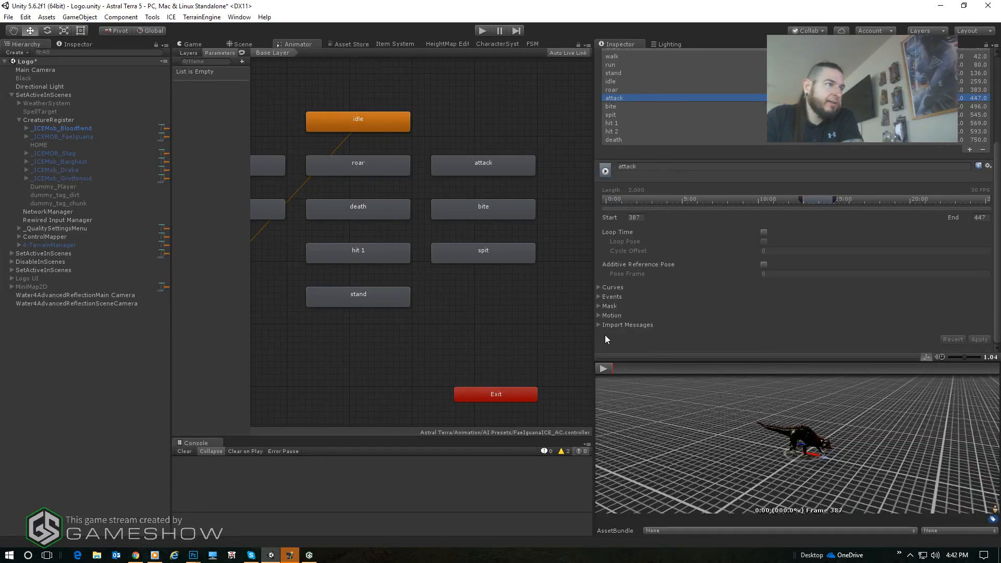
pyautogui.click(609, 370)
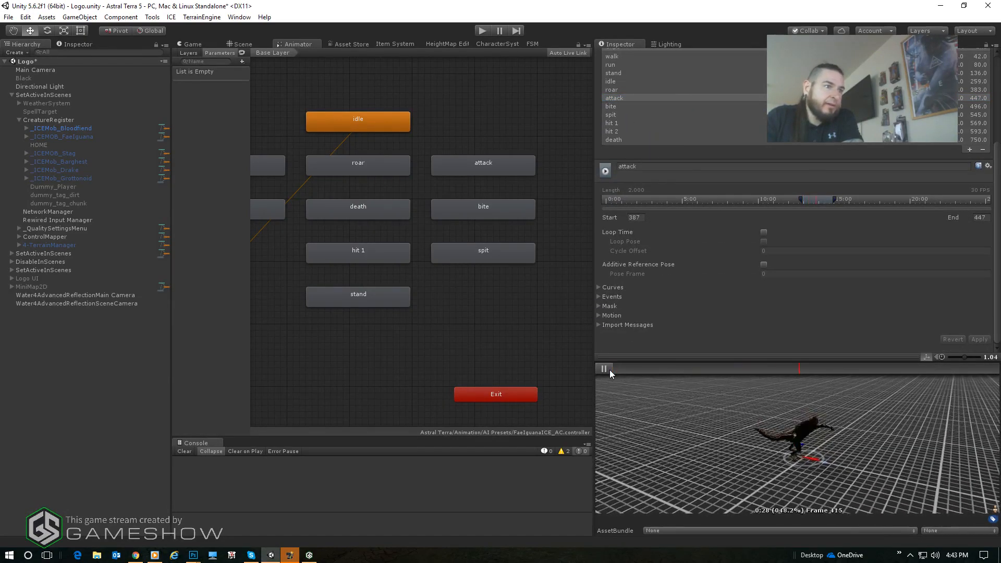
pyautogui.click(609, 370)
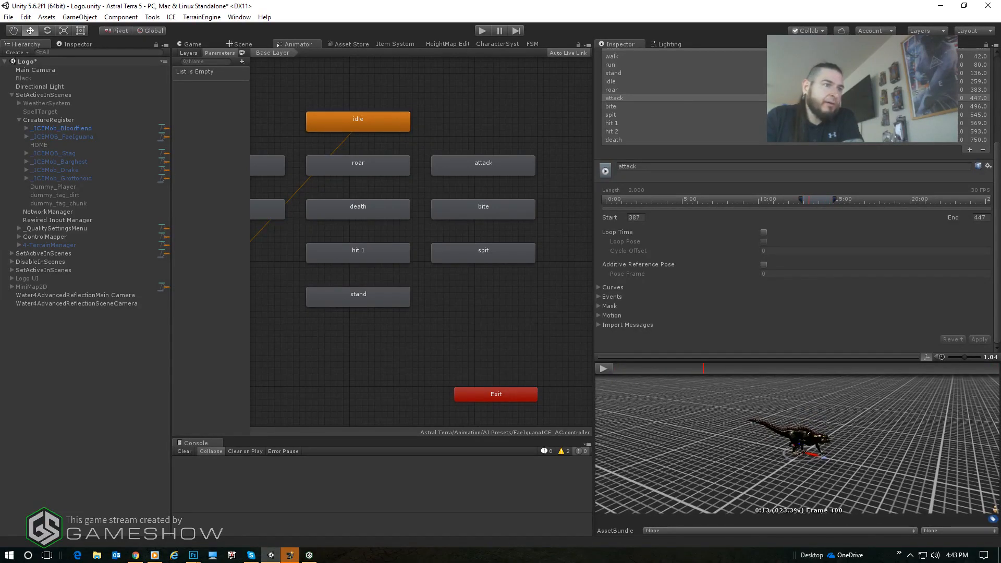
# - Enable Loop Time for the Lizard's attack clip and apply the import settings
pyautogui.click(764, 233)
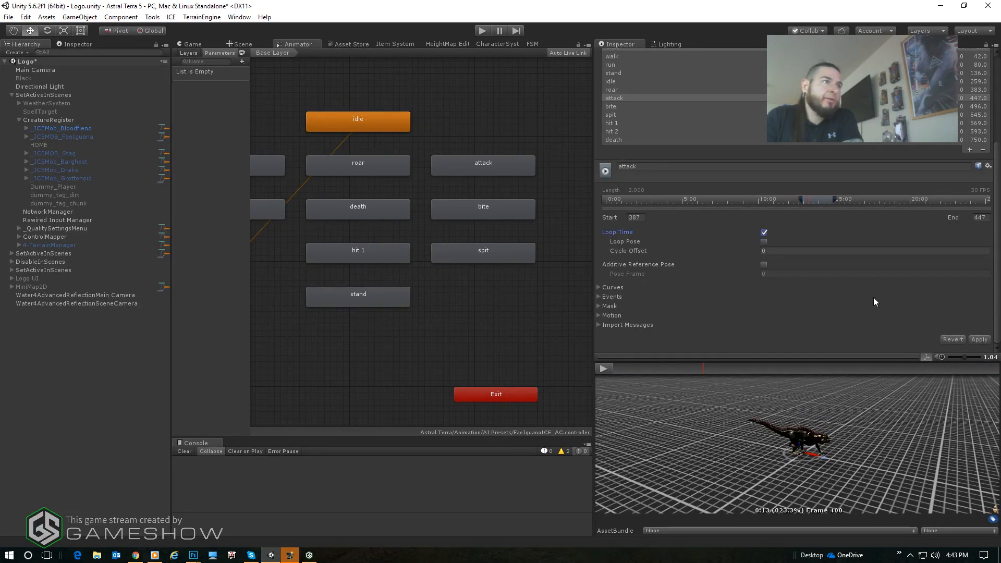
pyautogui.click(978, 340)
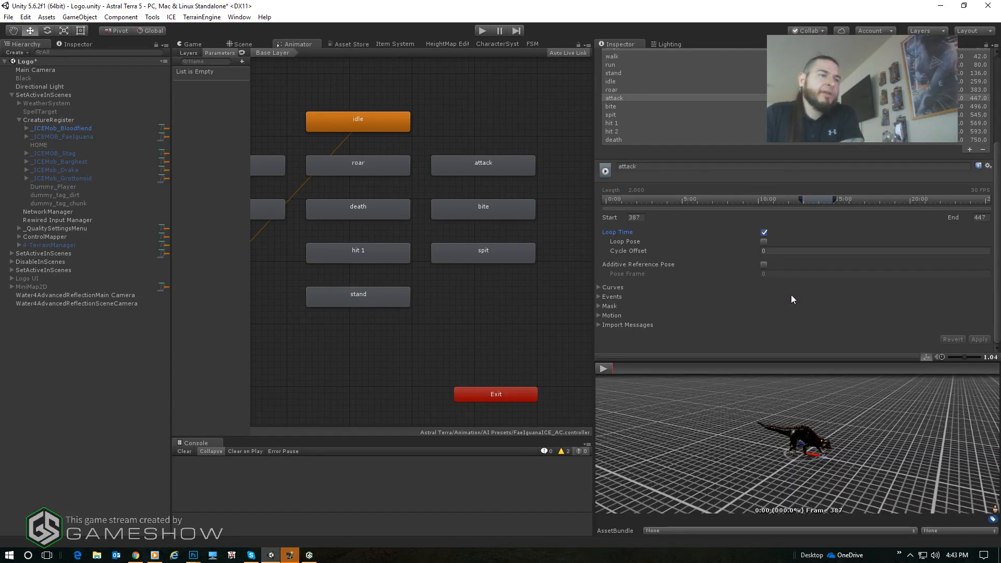
pyautogui.click(308, 371)
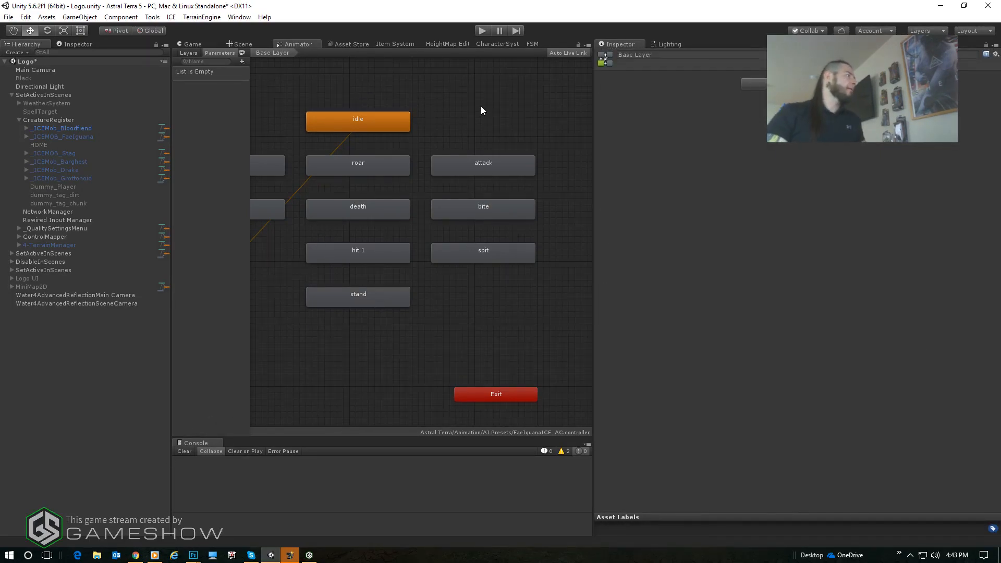
# - Deactivate _ICEMob_Bloodfiend in CreatureRegister, clear the selection and widen the central work area
pyautogui.click(77, 129)
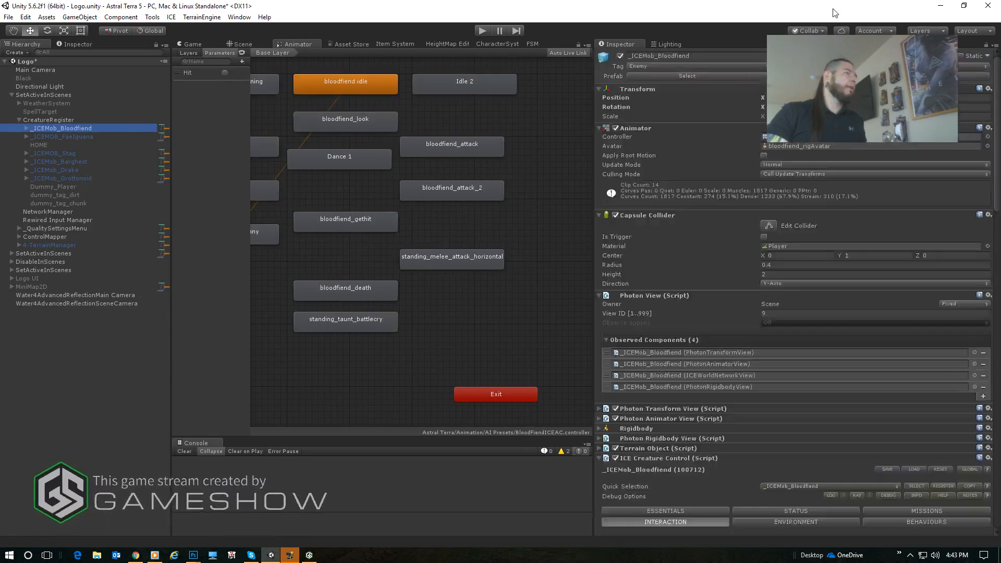
pyautogui.click(621, 55)
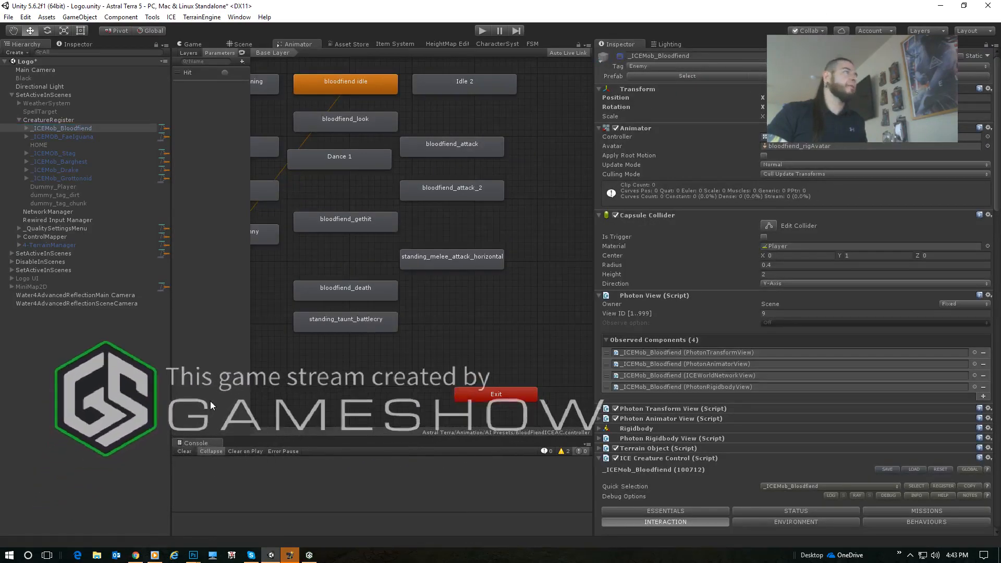
pyautogui.click(143, 367)
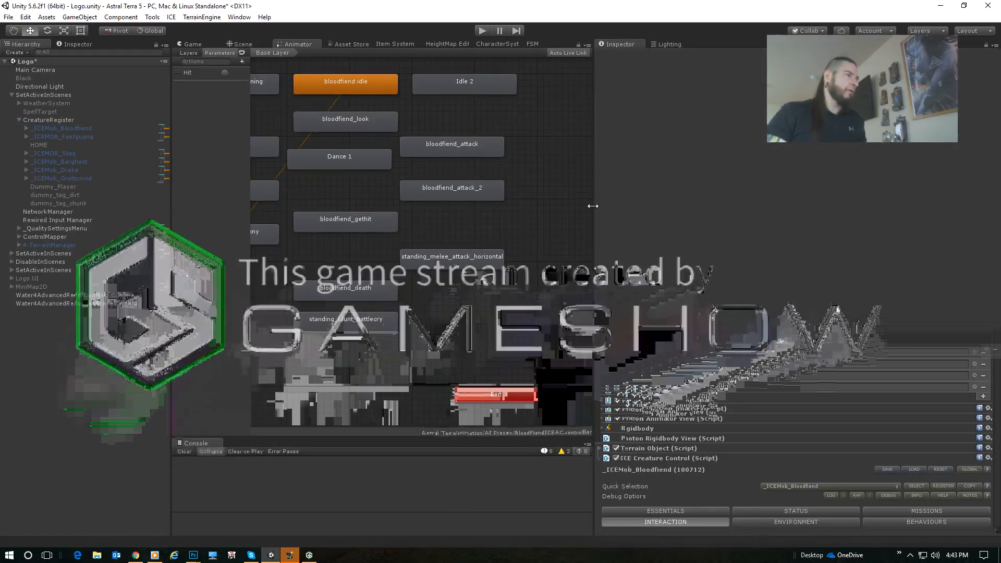
pyautogui.moveTo(593, 205); pyautogui.dragTo(838, 234)
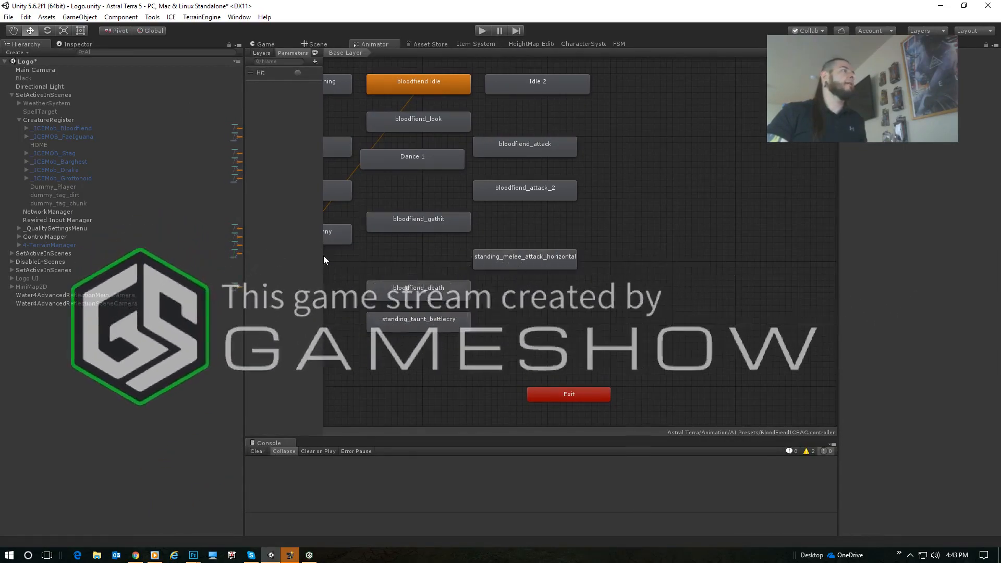
# - Run the project in play mode and widen the Game view
pyautogui.click(481, 32)
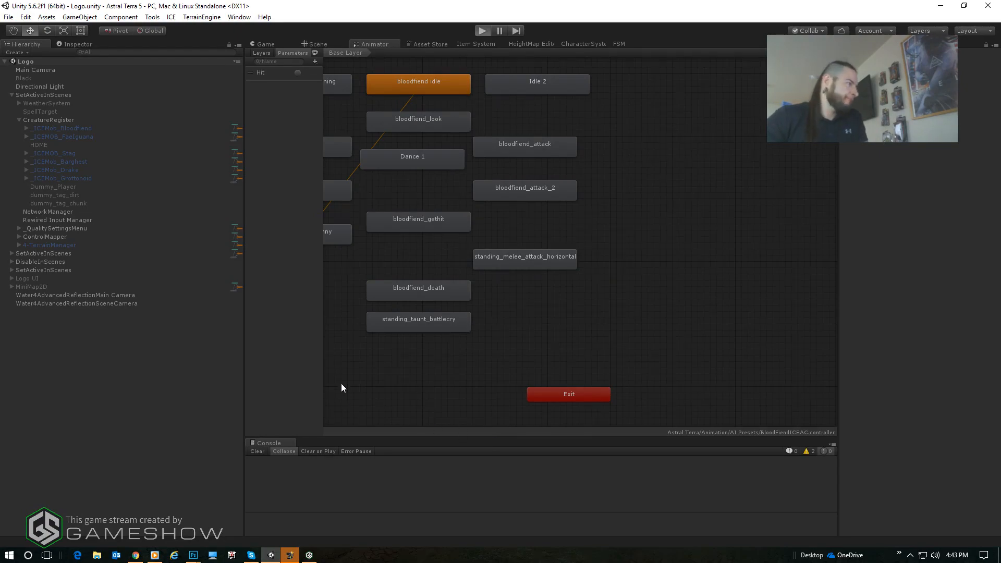
pyautogui.hotkey('ctrl', 'p')
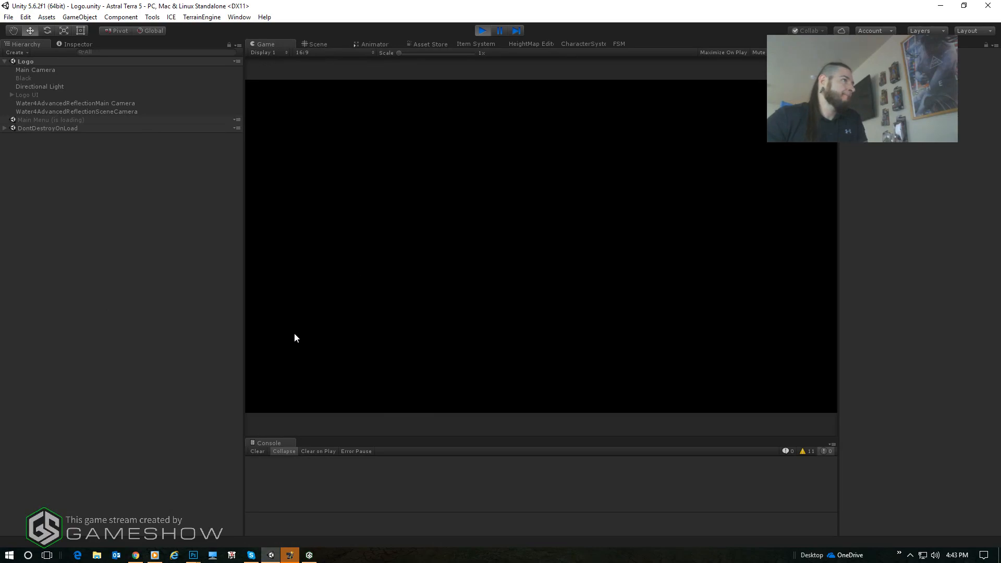
pyautogui.moveTo(243, 330); pyautogui.dragTo(175, 327)
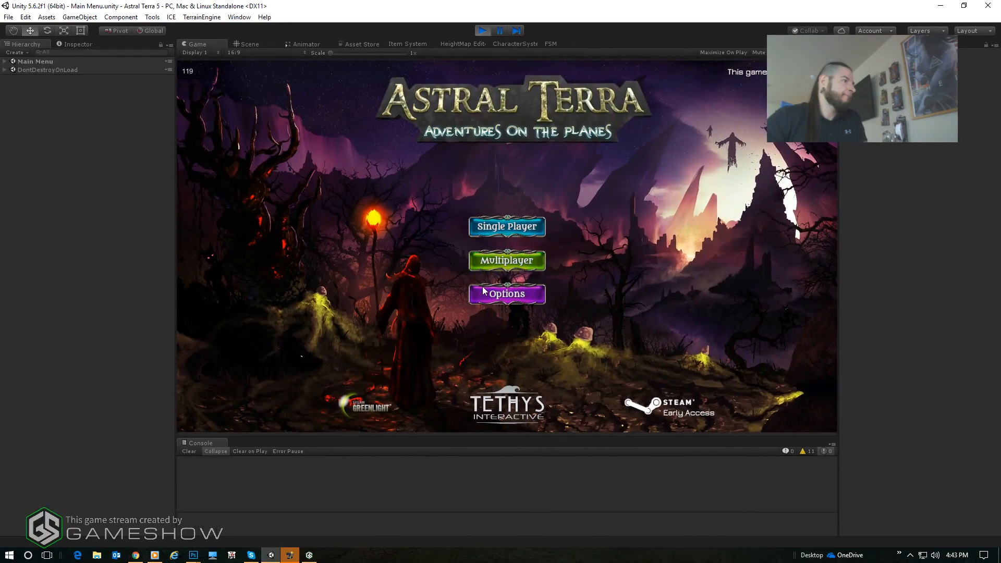
# - Start a multiplayer game with the level 8 Dwarf The Dude and enter the world through the purple portal
pyautogui.click(532, 263)
pyautogui.click(478, 177)
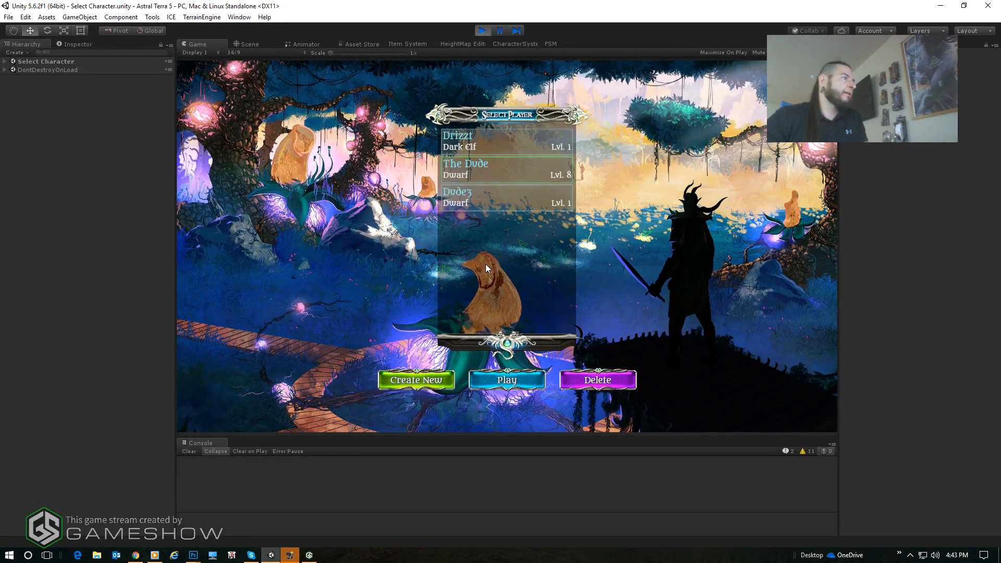
pyautogui.click(521, 381)
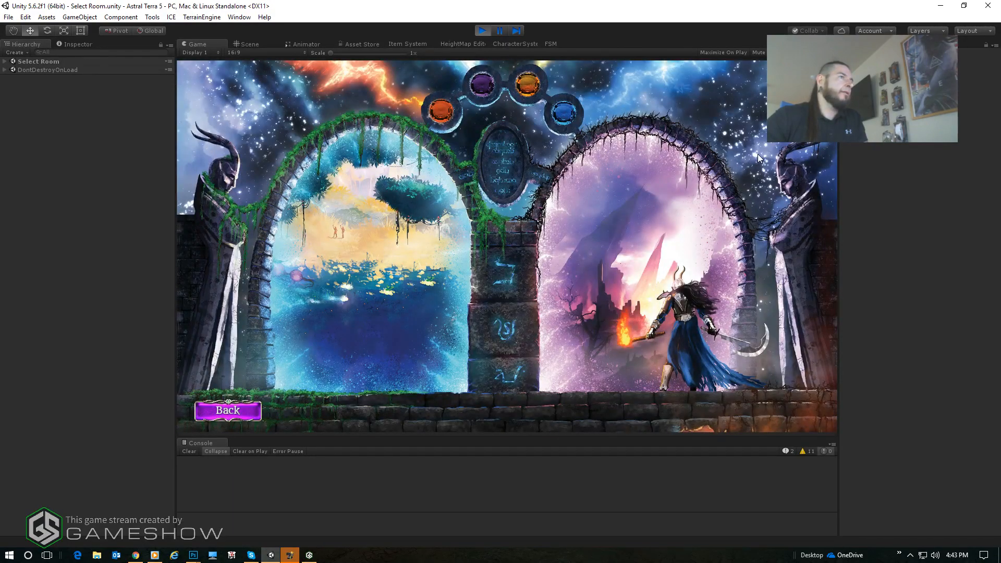
pyautogui.click(741, 184)
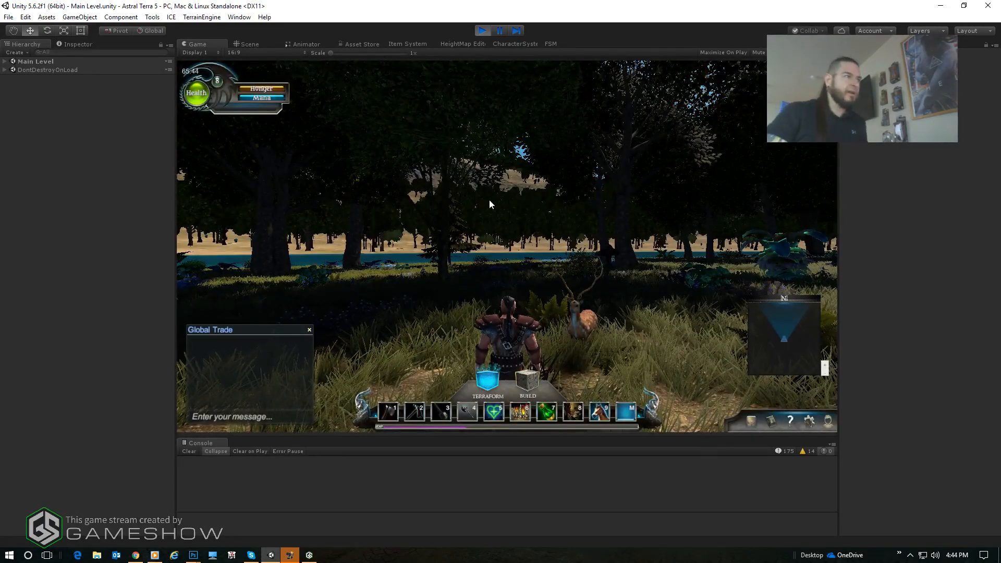
# - Walk the character through the forest past the stag to find a FaeIguana and approach it
pyautogui.moveTo(489, 200); pyautogui.dragTo(507, 238, button='right')
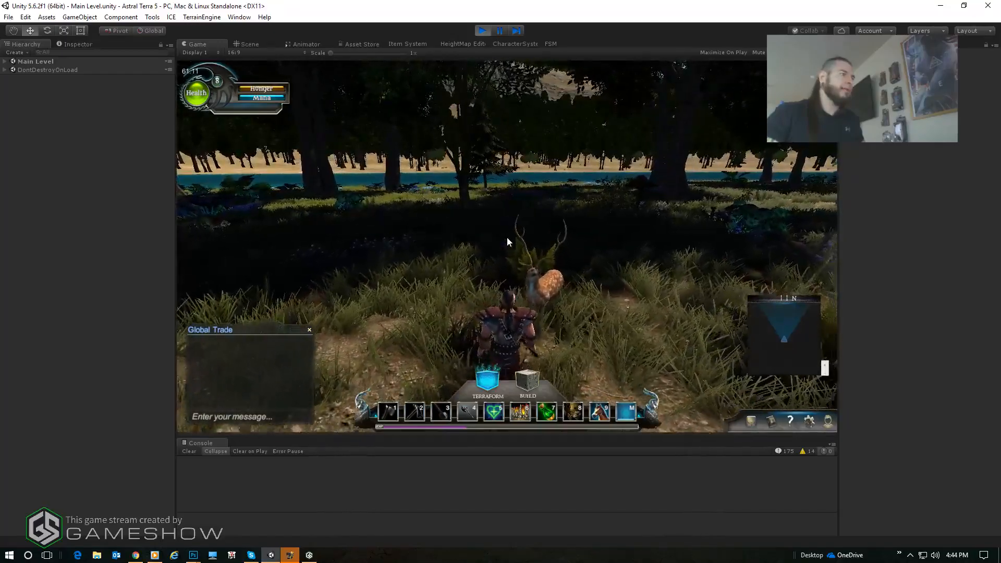
pyautogui.press('s')
pyautogui.press('d')
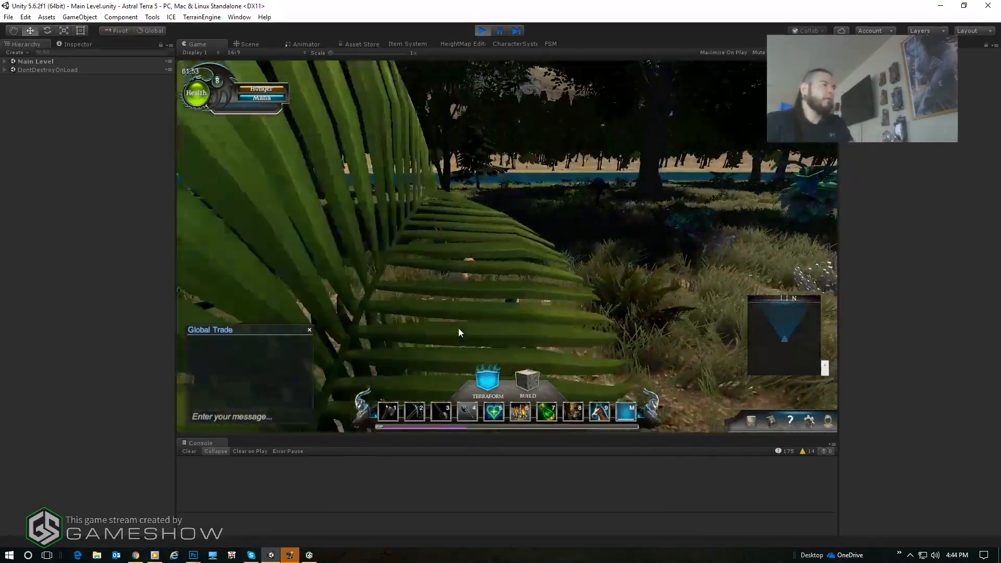
pyautogui.press('w')
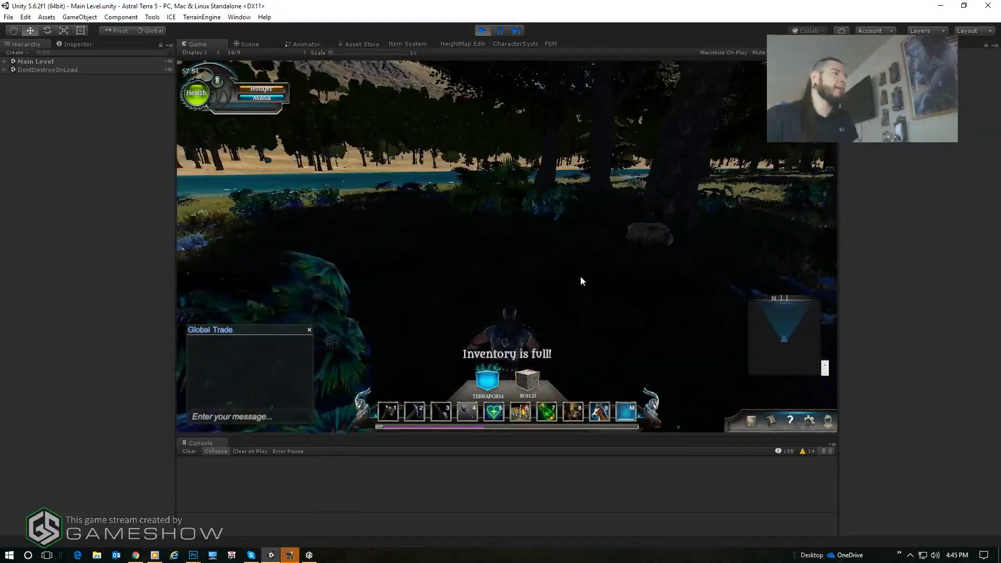
pyautogui.press('w')
pyautogui.press('d')
pyautogui.press('w')
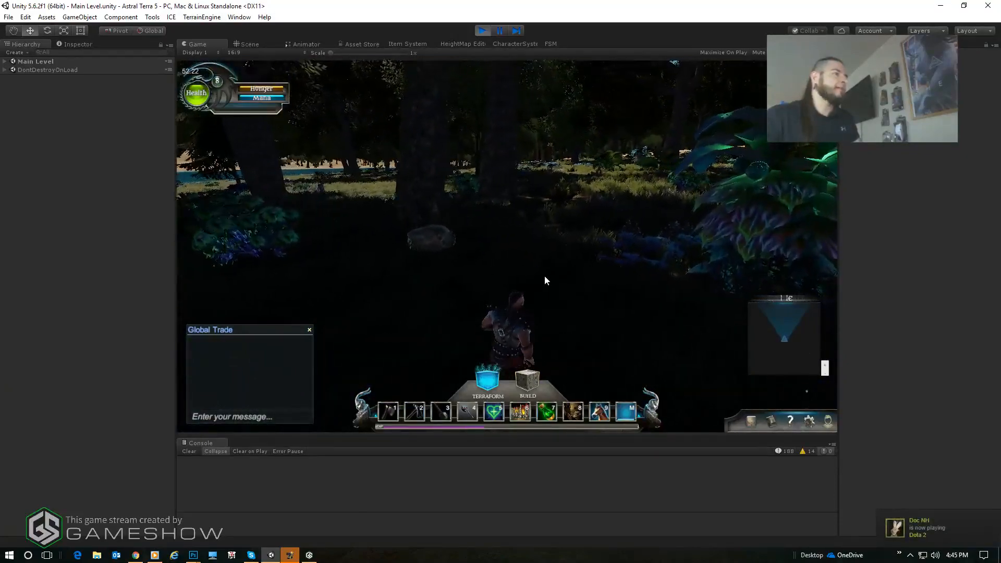
pyautogui.press('w')
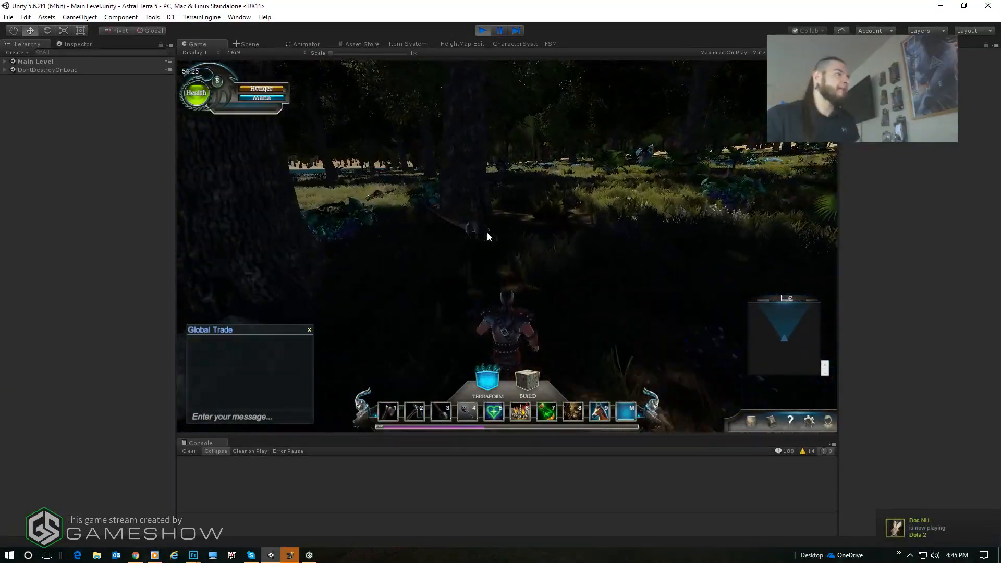
# - Target the FaeIguana and fight it at close range to test its attack animation
pyautogui.click(534, 294)
pyautogui.click(533, 333)
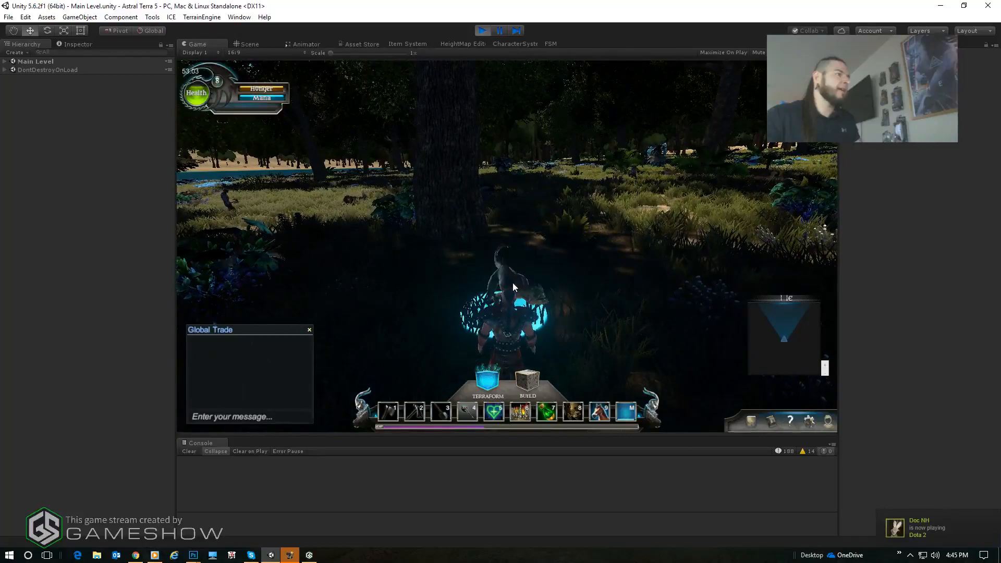
pyautogui.click(507, 286)
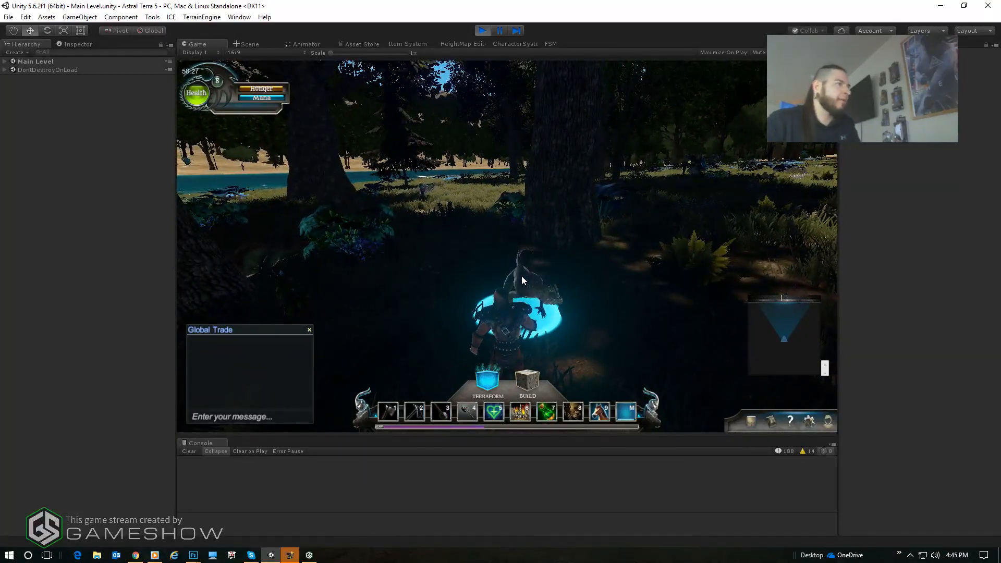
pyautogui.click(525, 275)
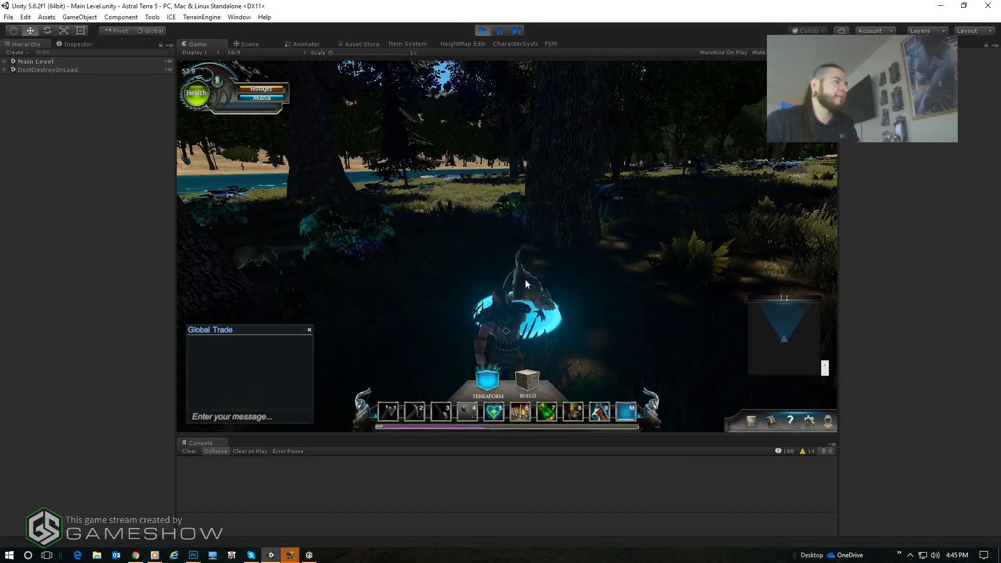
pyautogui.click(524, 292)
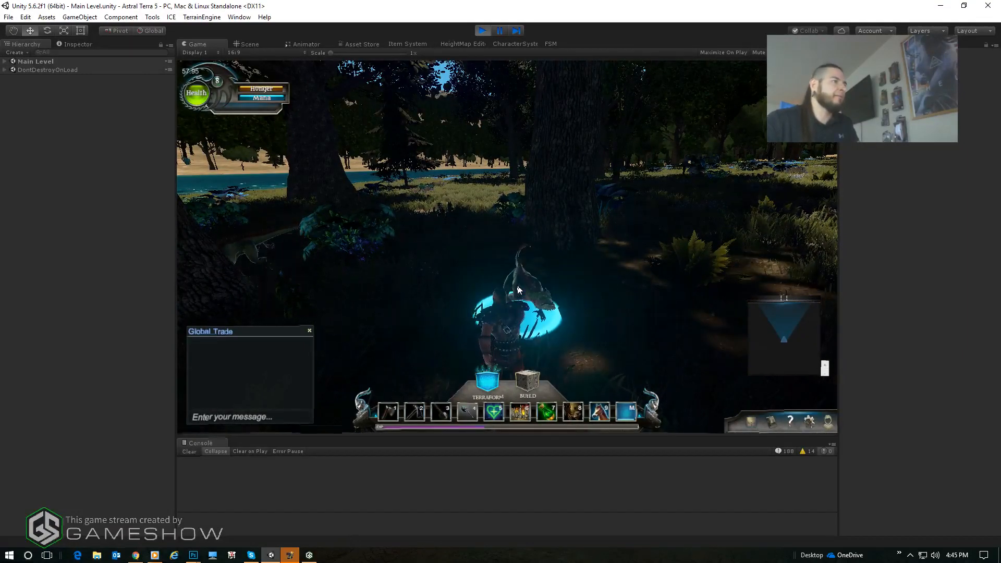
pyautogui.click(514, 289)
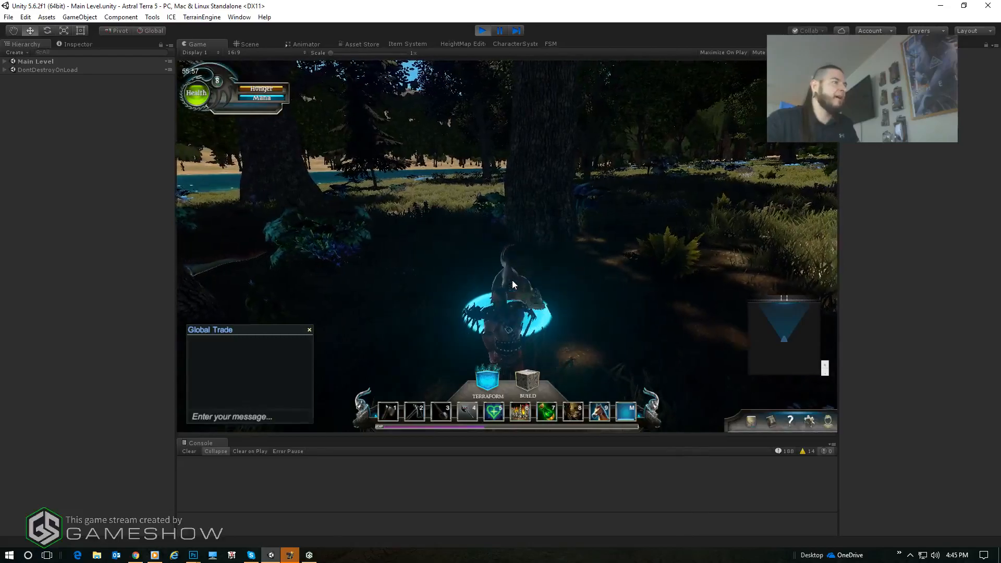
pyautogui.click(502, 286)
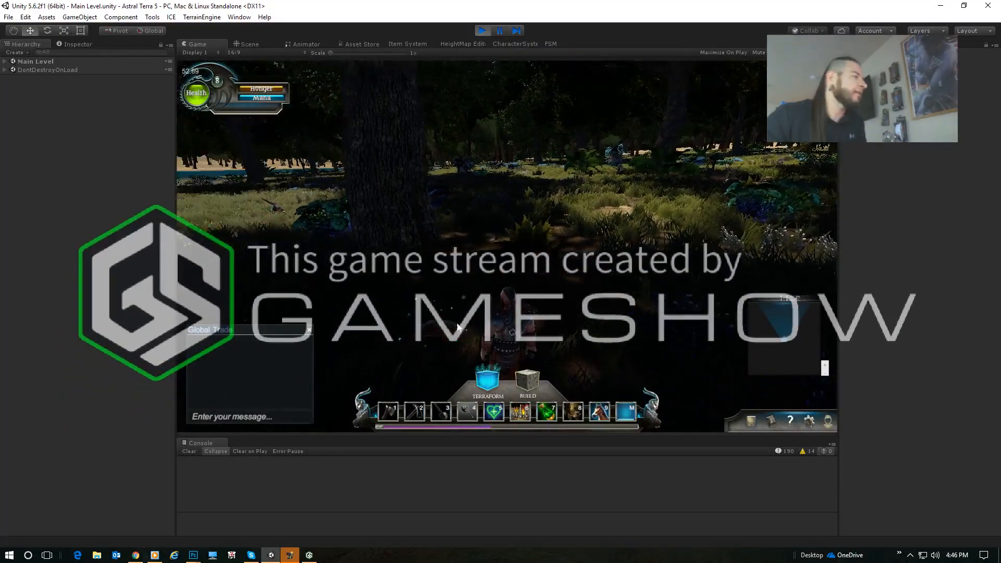
# - Open the slain creature's loot and take all of it
pyautogui.click(517, 275)
pyautogui.press('d')
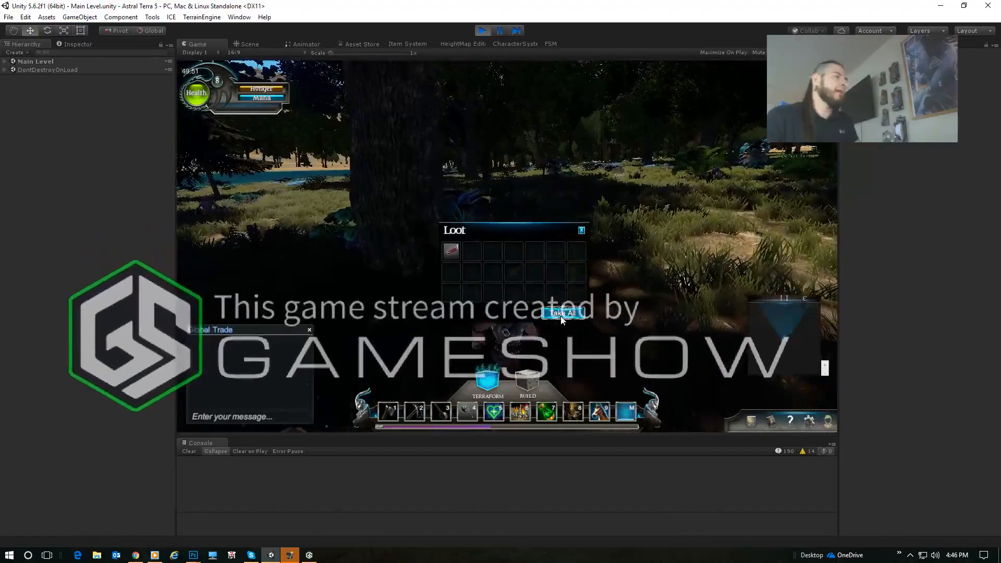
pyautogui.click(563, 314)
# - Walk the character across the forest clearing and target a stag
pyautogui.press('w')
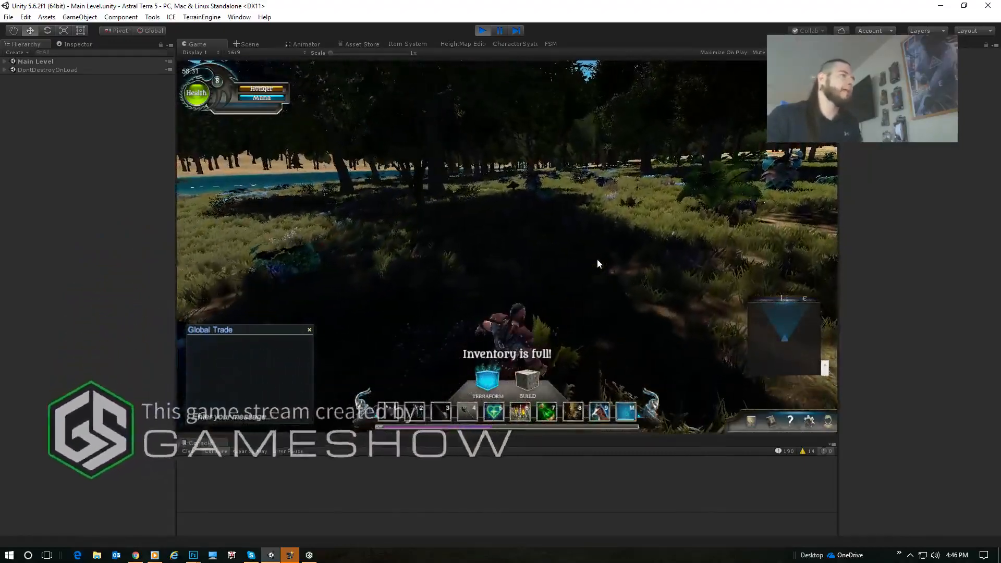
pyautogui.press('w')
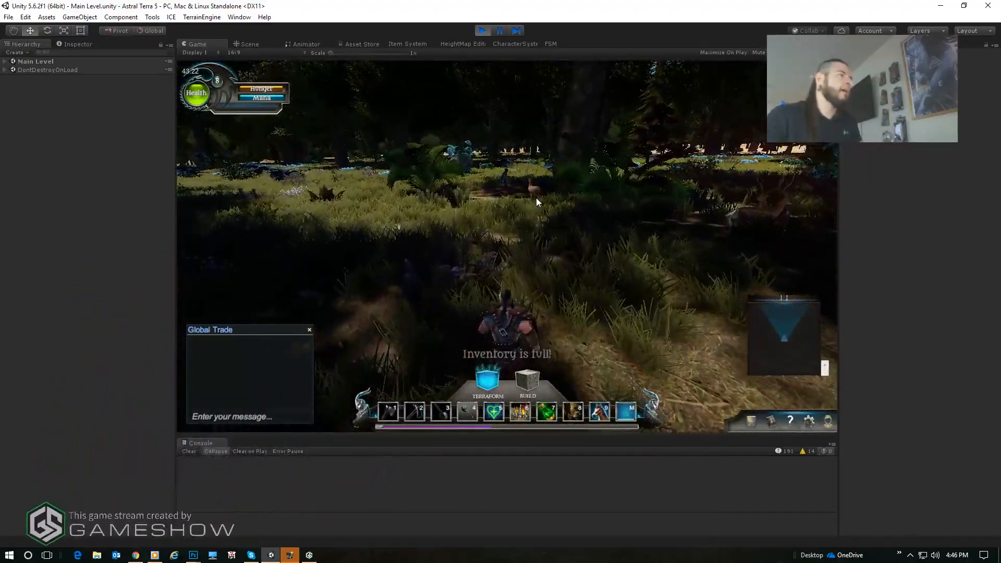
pyautogui.press('w')
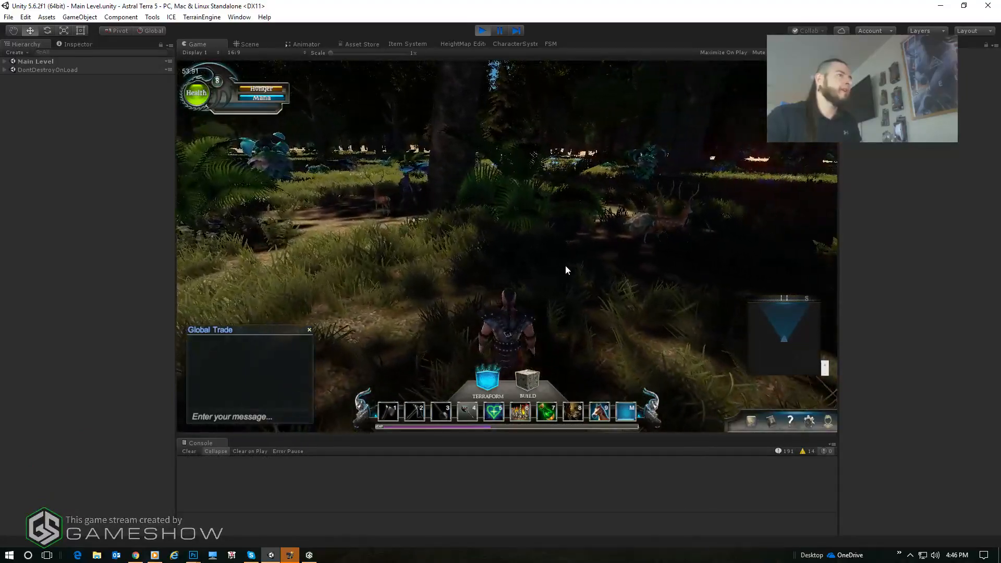
pyautogui.press('w')
pyautogui.click(493, 212)
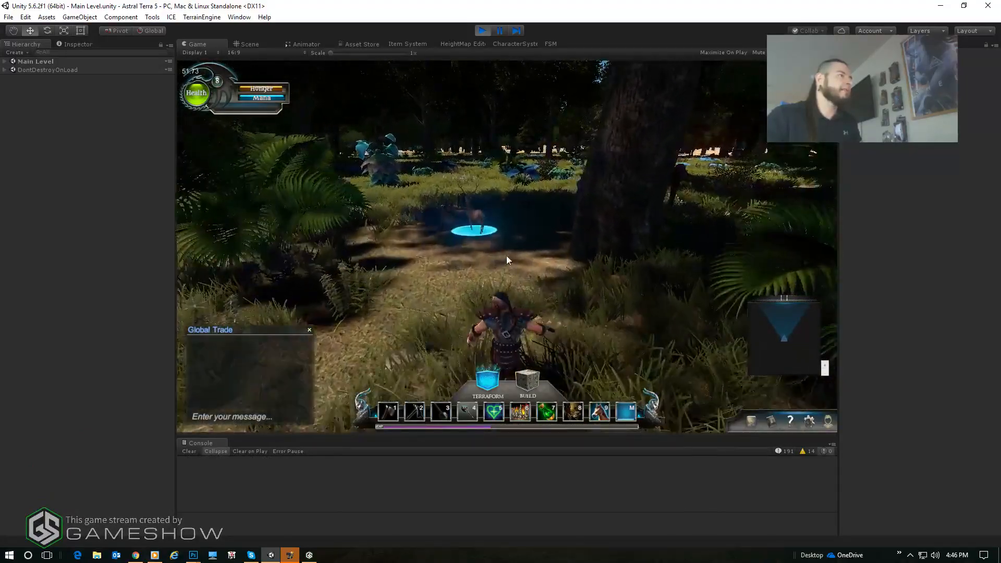
# - Close in on the targeted stag and attack it repeatedly to test its combat reactions
pyautogui.press('w')
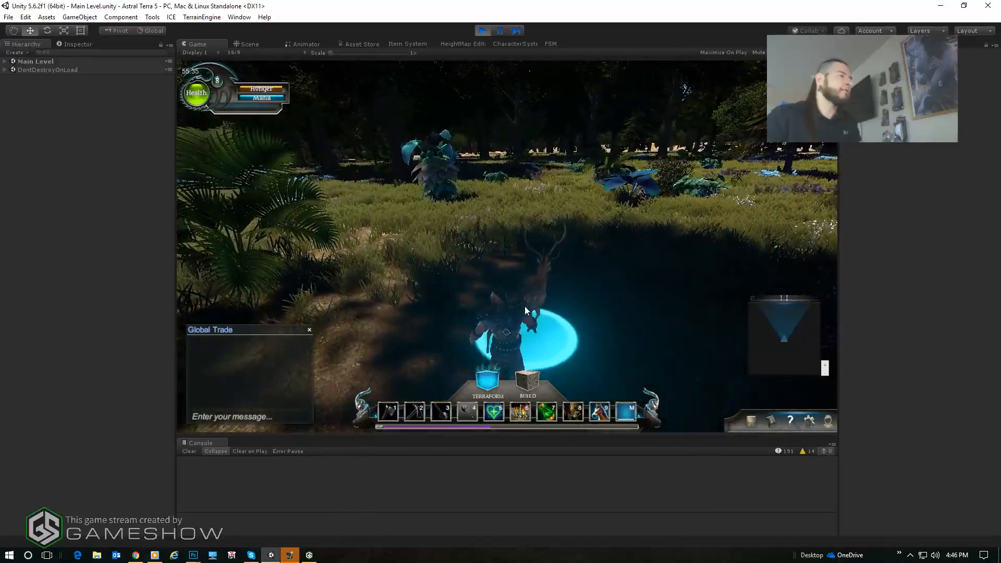
pyautogui.click(533, 300)
pyautogui.press('d')
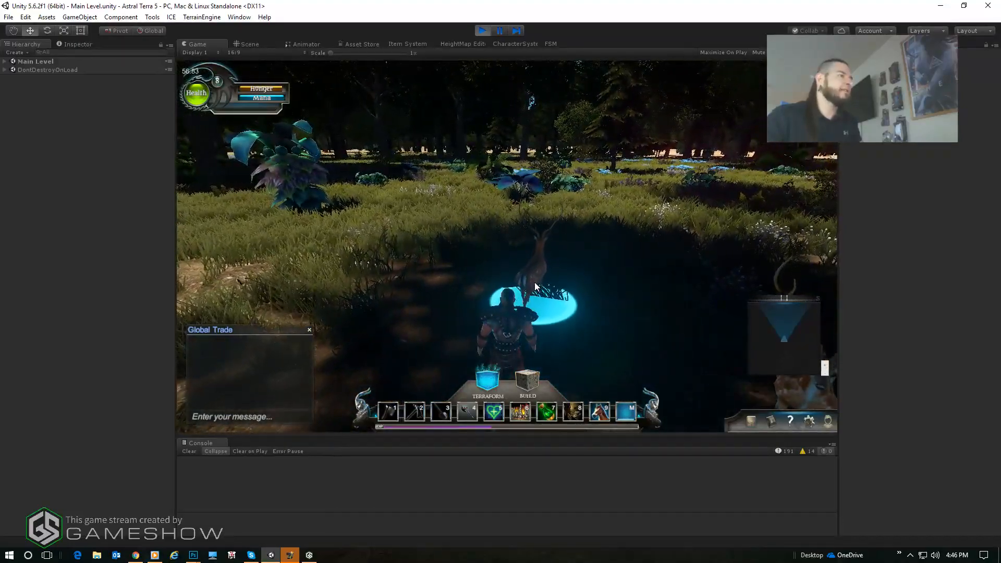
pyautogui.click(539, 284)
pyautogui.press('d')
pyautogui.click(586, 322)
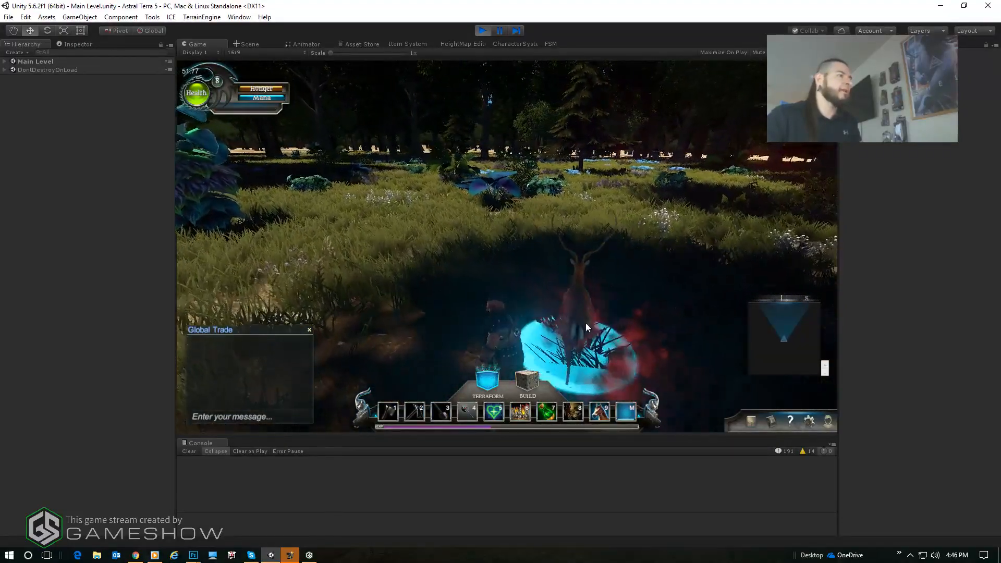
pyautogui.click(600, 314)
pyautogui.press('d')
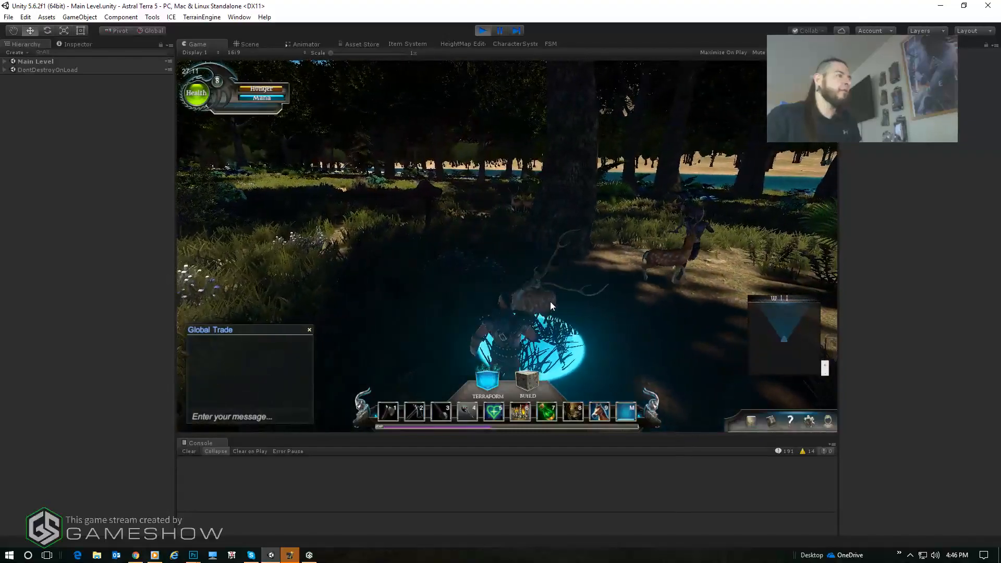
# - Turn the character to face the attacking blue humanoid creature, observe its attack animation and target it
pyautogui.press('a')
pyautogui.press('d')
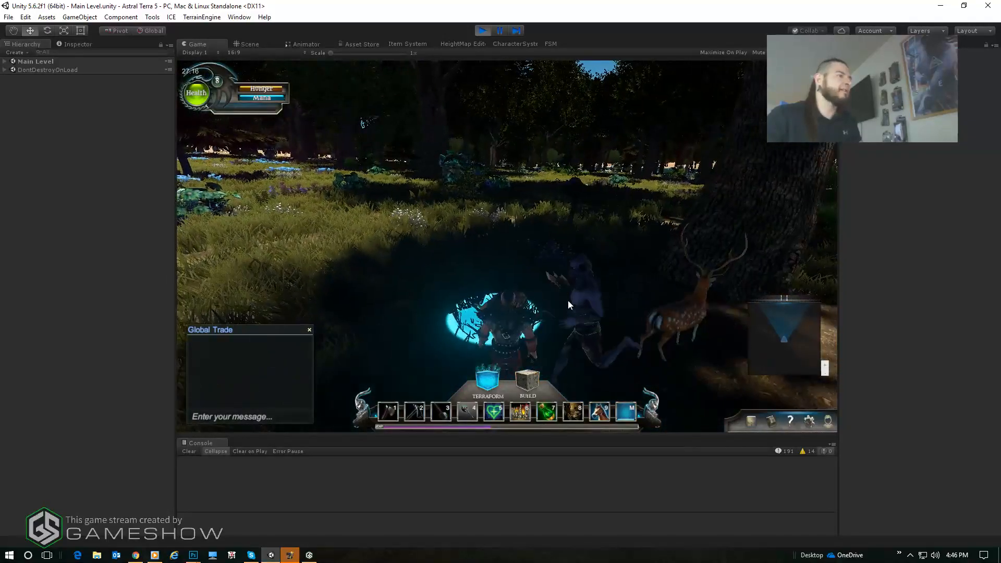
pyautogui.press('d')
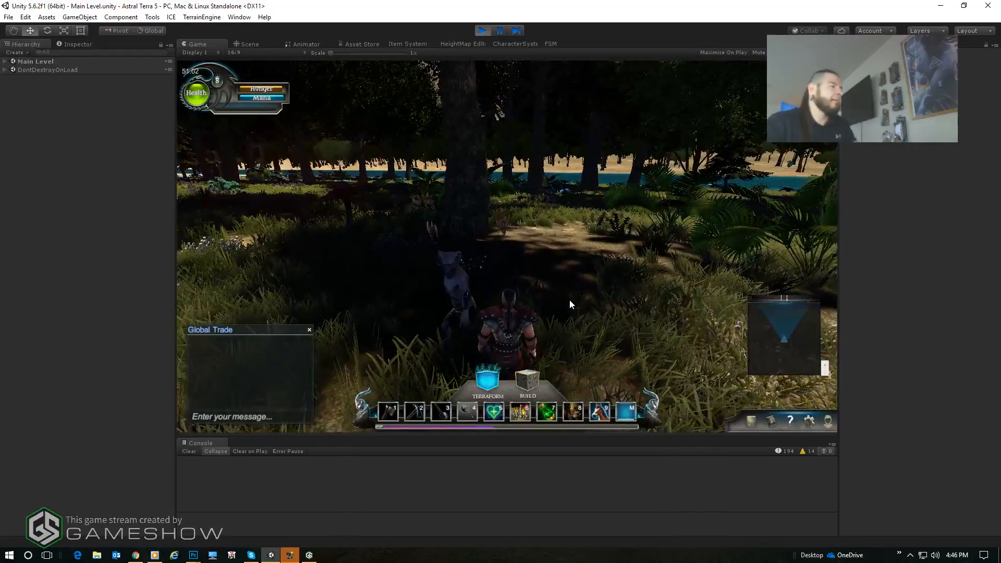
pyautogui.press('a')
pyautogui.press('a')
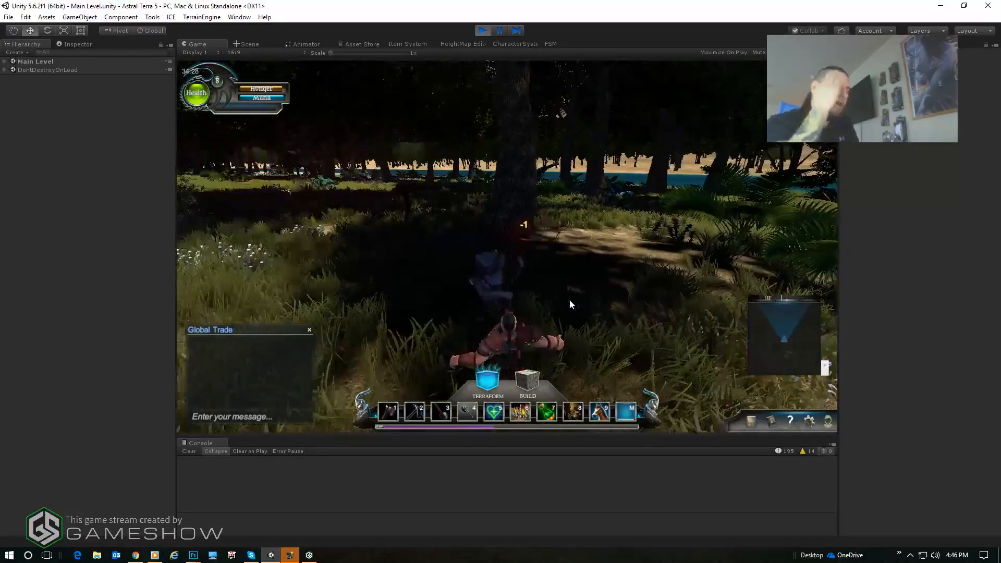
pyautogui.press('a')
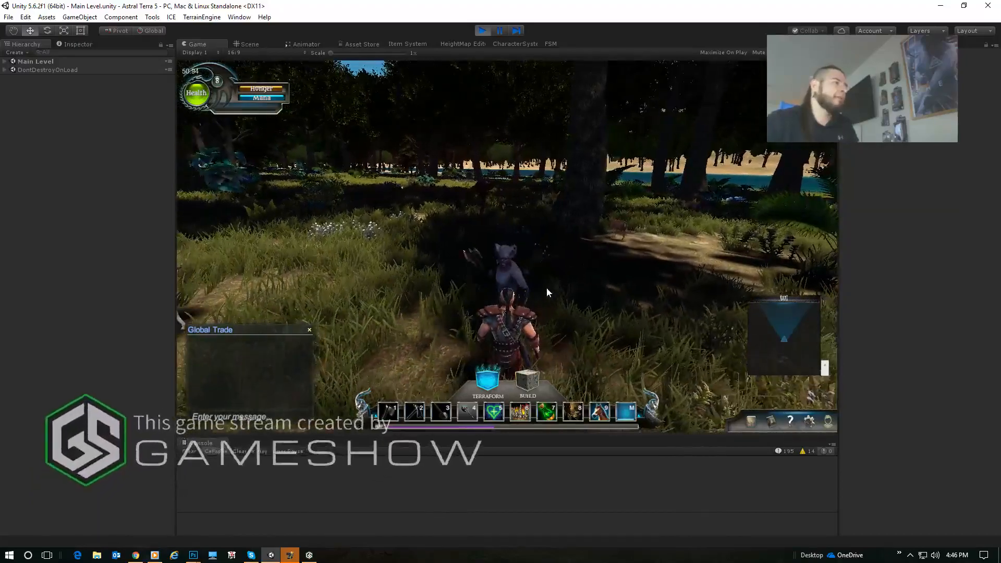
pyautogui.click(505, 283)
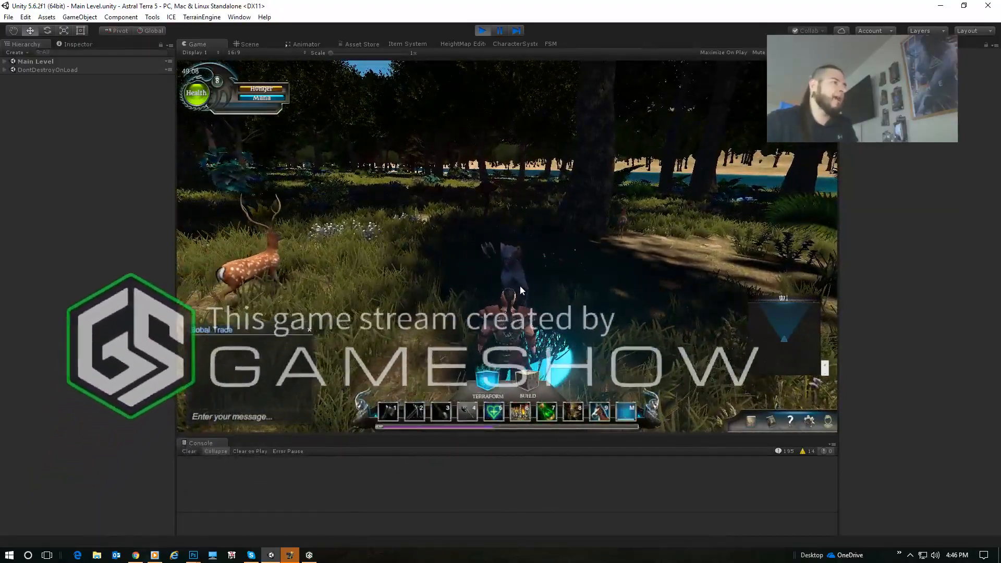